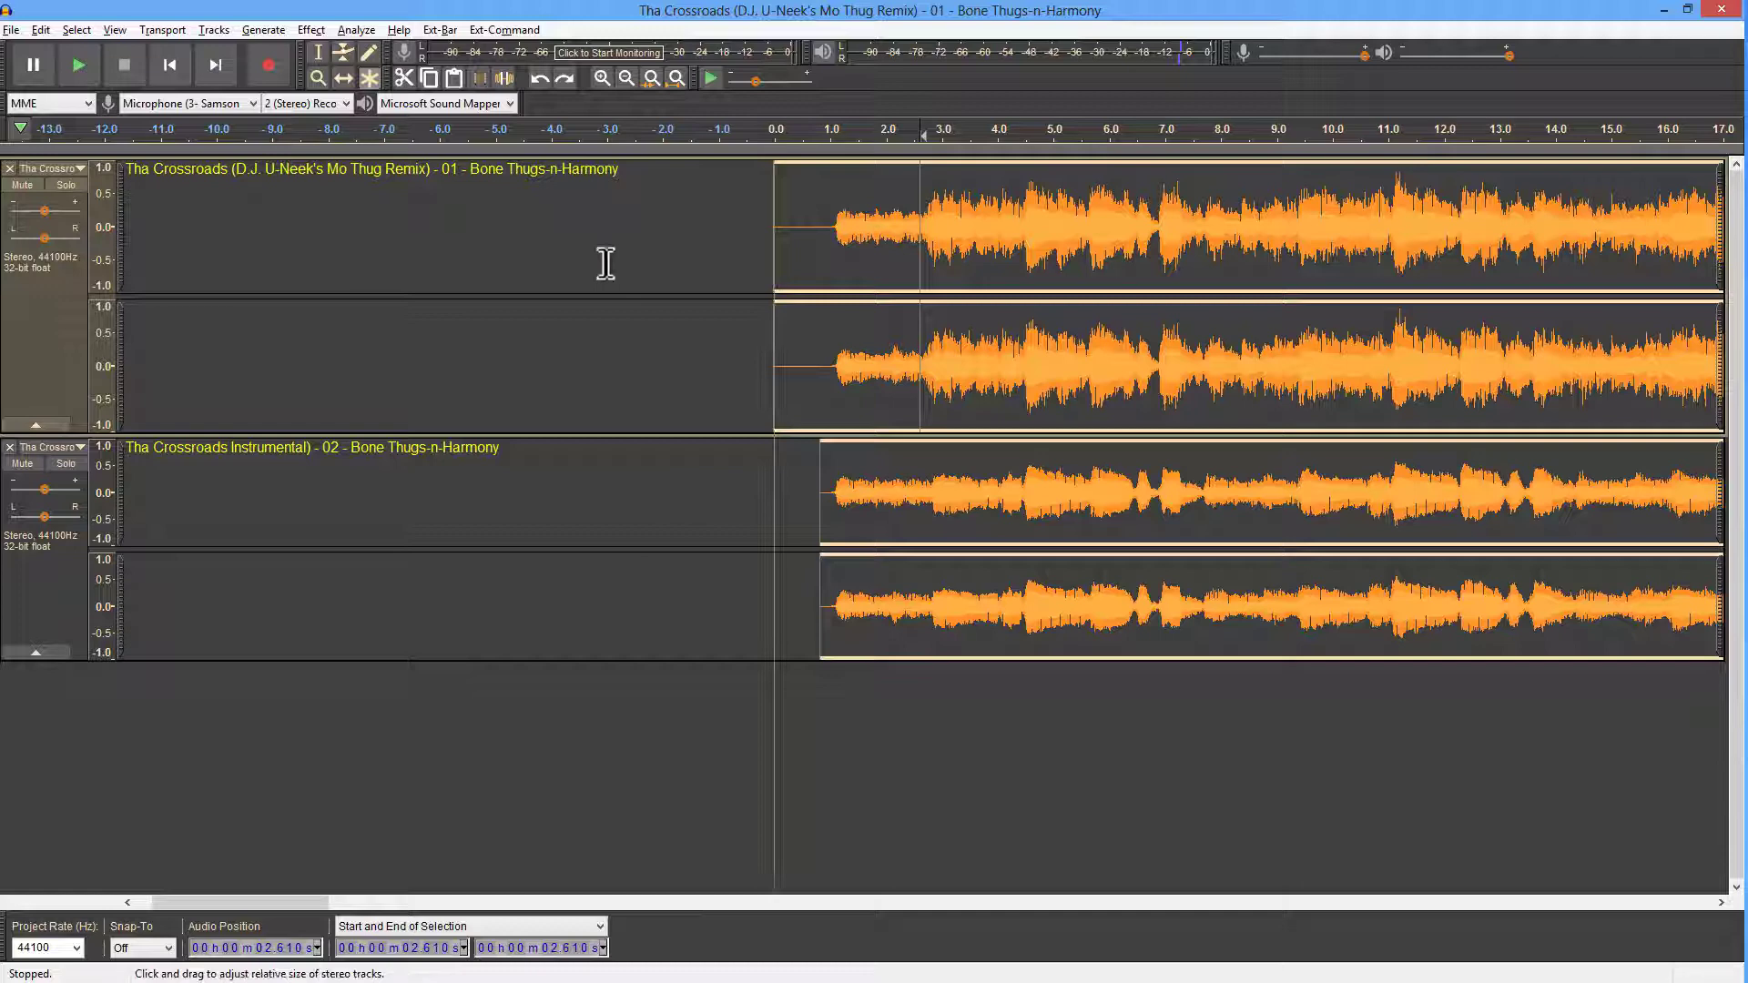
# Step: Nudge the instrumental clip toward the song's start and play both tracks from about 4.45 s
pyautogui.moveTo(808, 219); pyautogui.dragTo(820, 228)
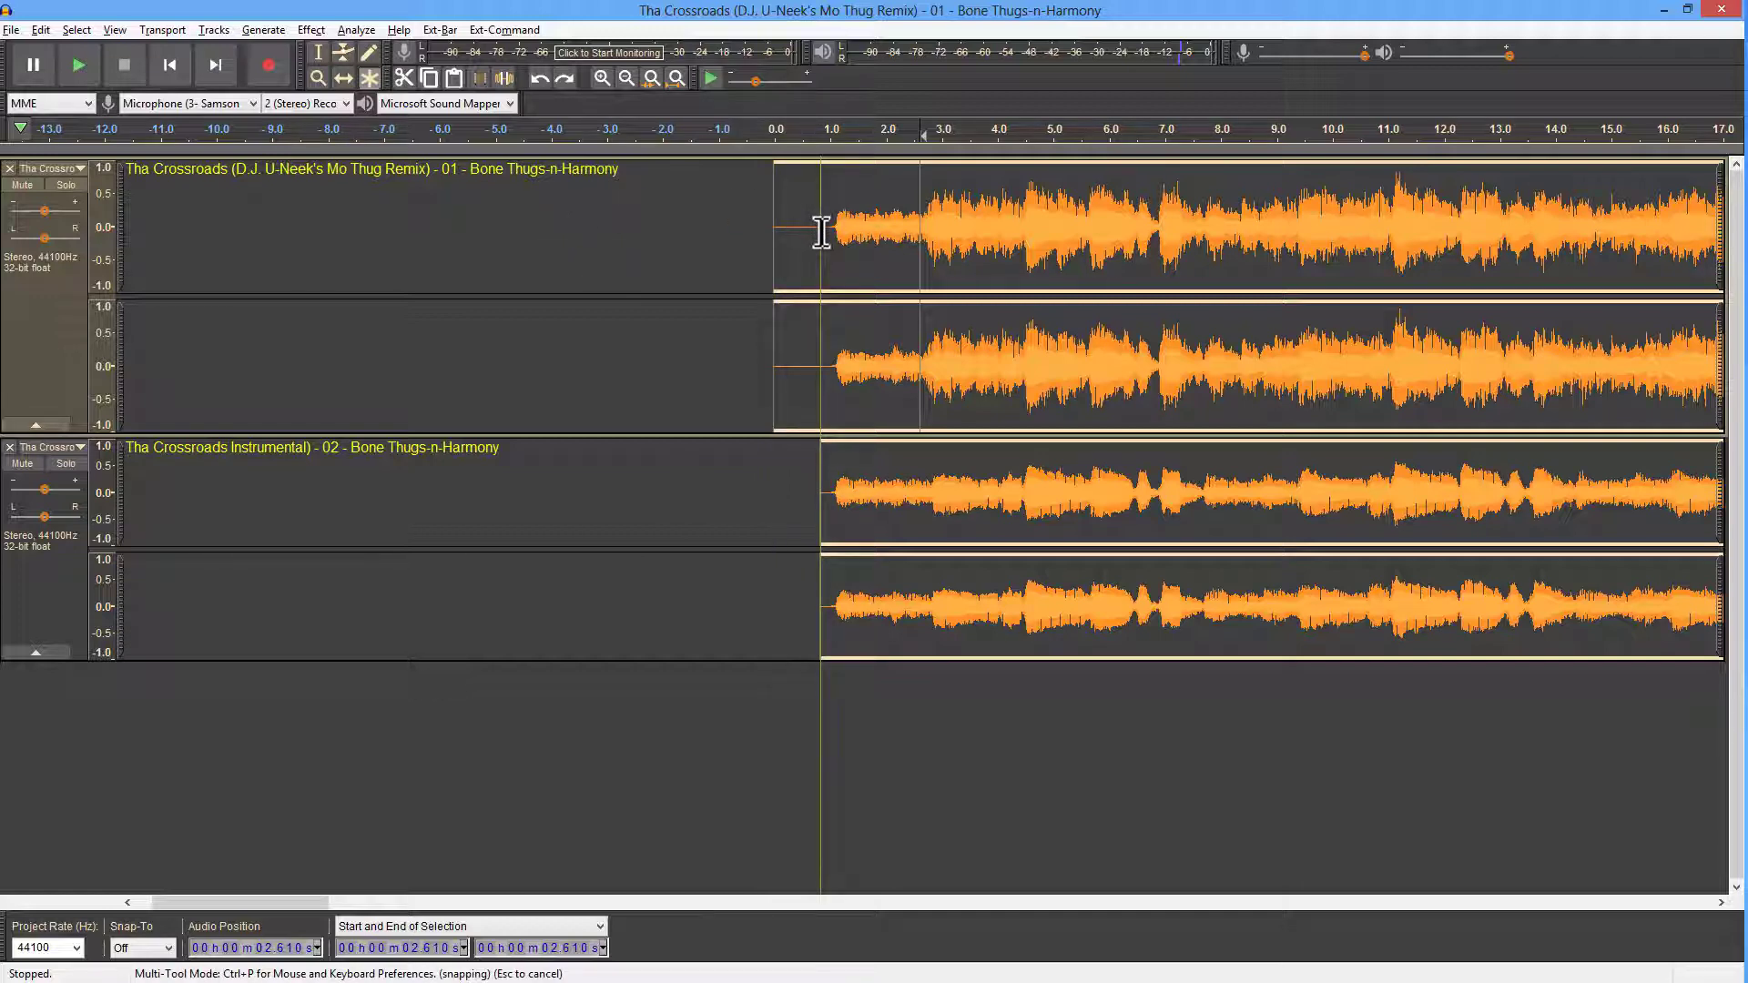
pyautogui.moveTo(815, 262); pyautogui.dragTo(816, 264)
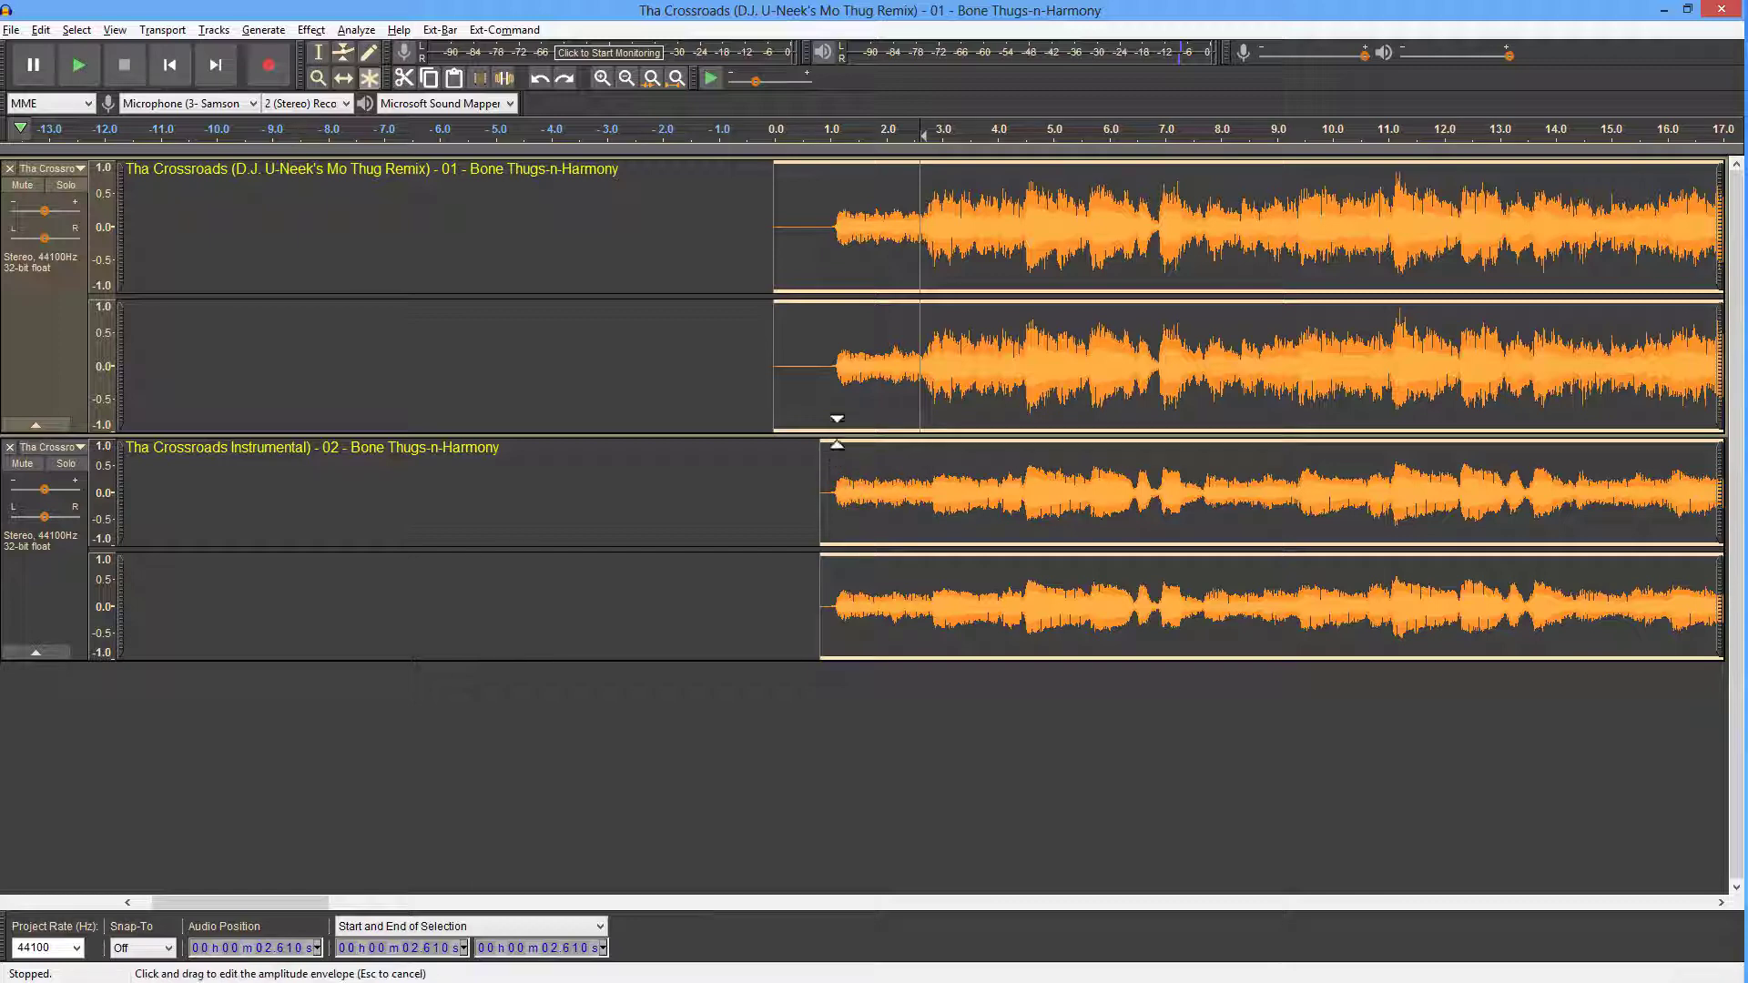
pyautogui.click(831, 362)
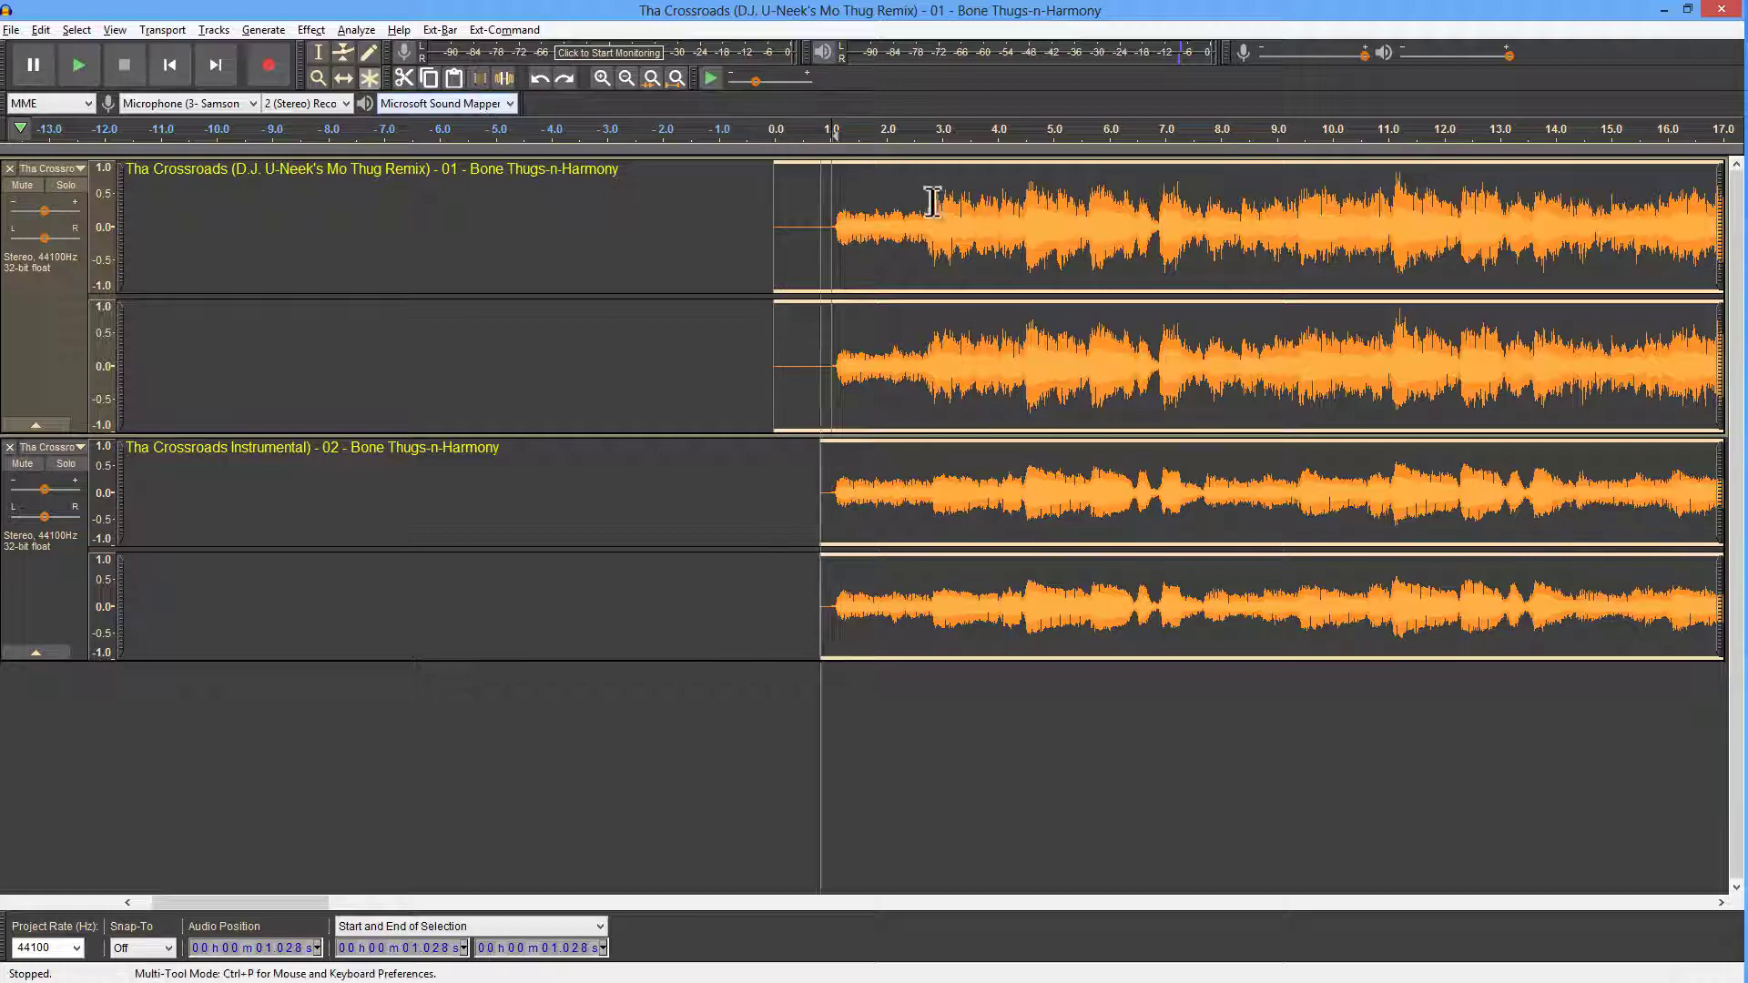
pyautogui.click(1022, 217)
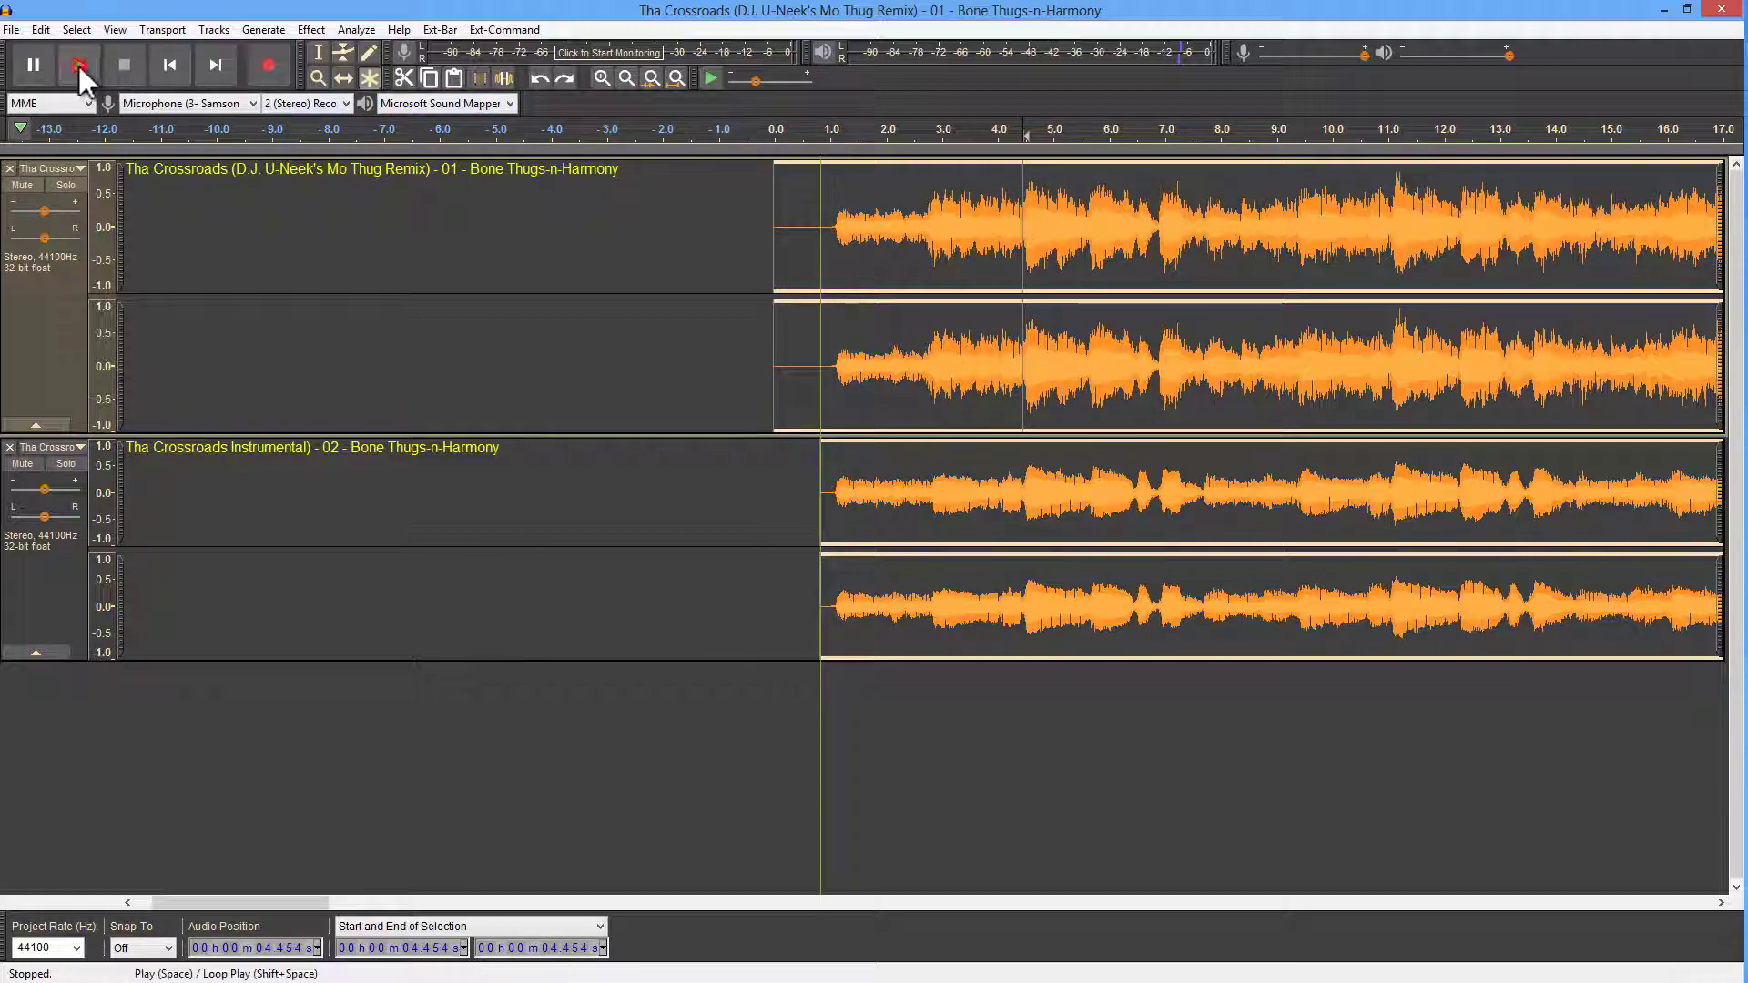
pyautogui.click(78, 63)
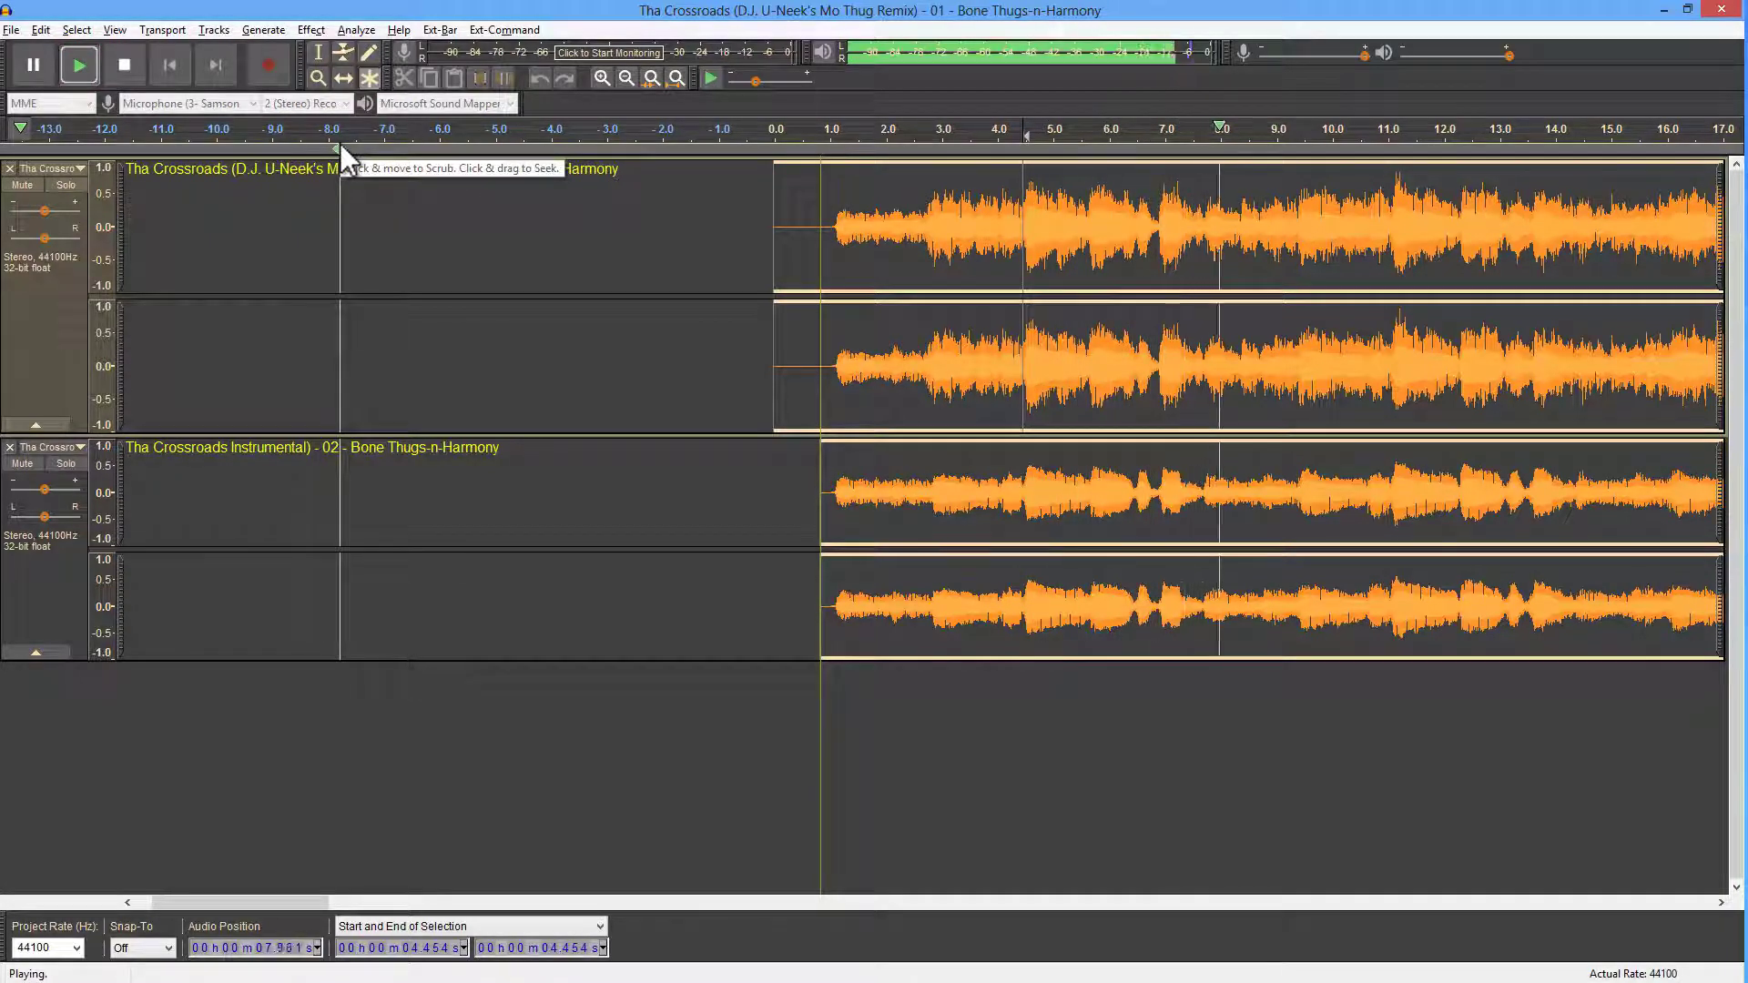
pyautogui.click(126, 65)
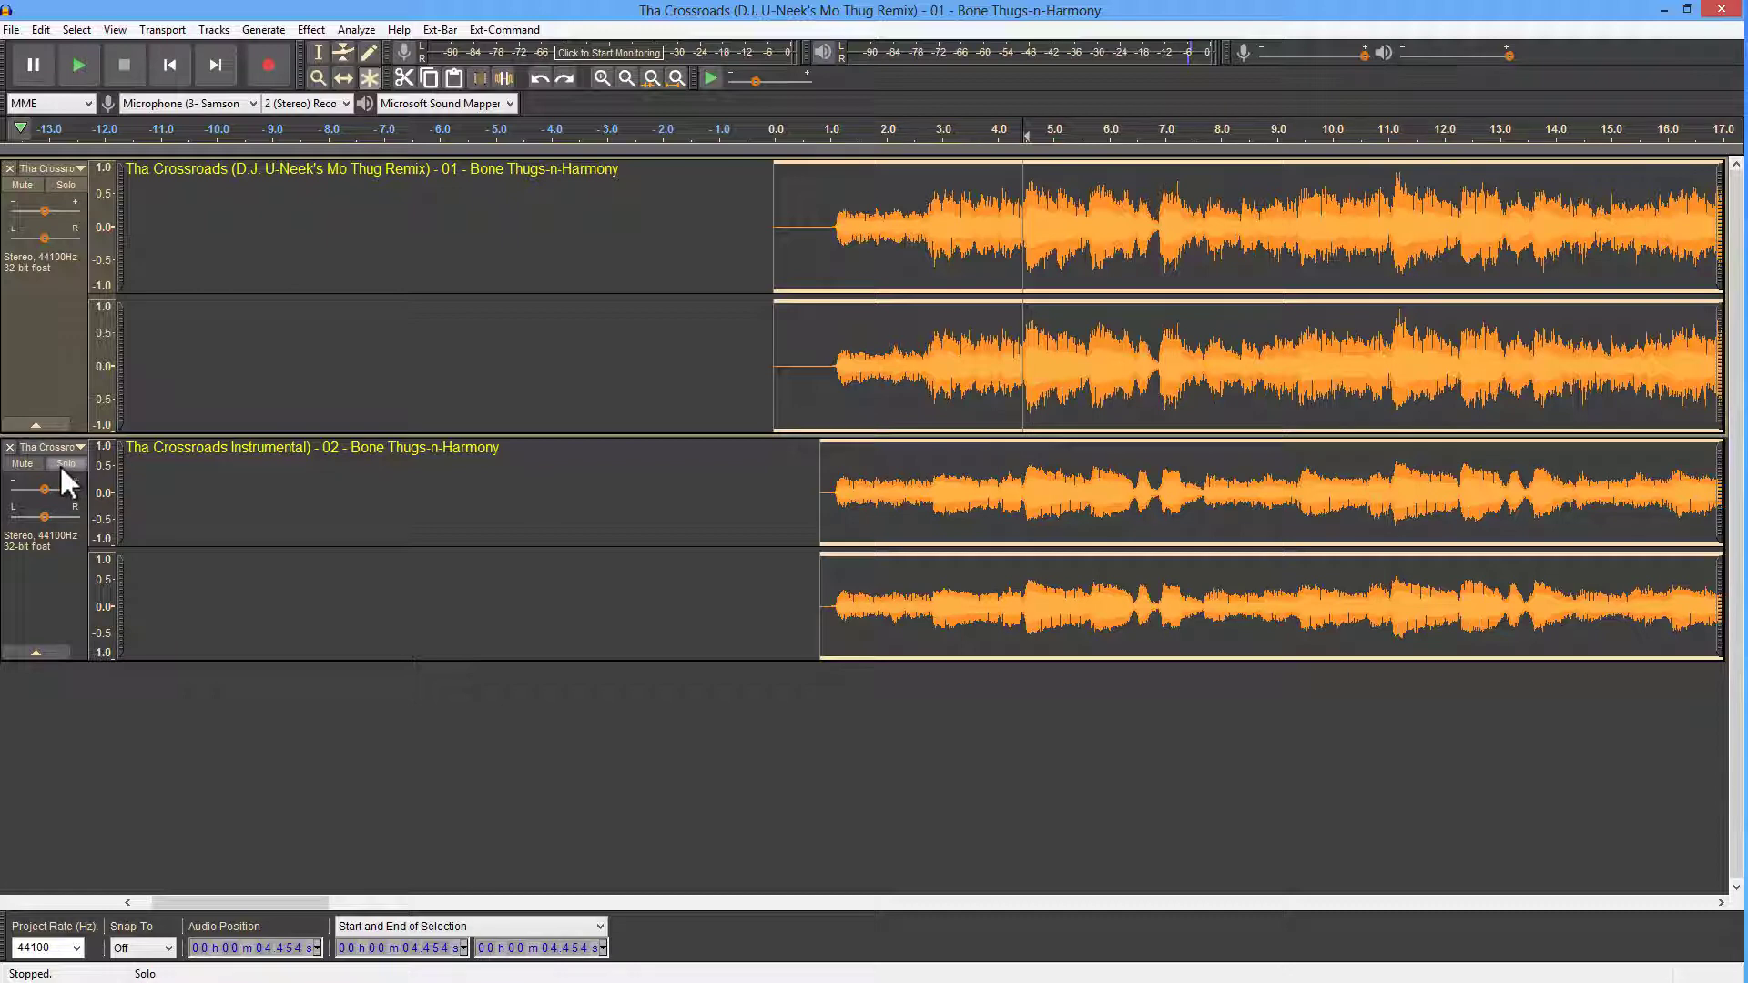
# Step: Compare by playing the full song alone, the instrumental alone, then both together
pyautogui.click(64, 185)
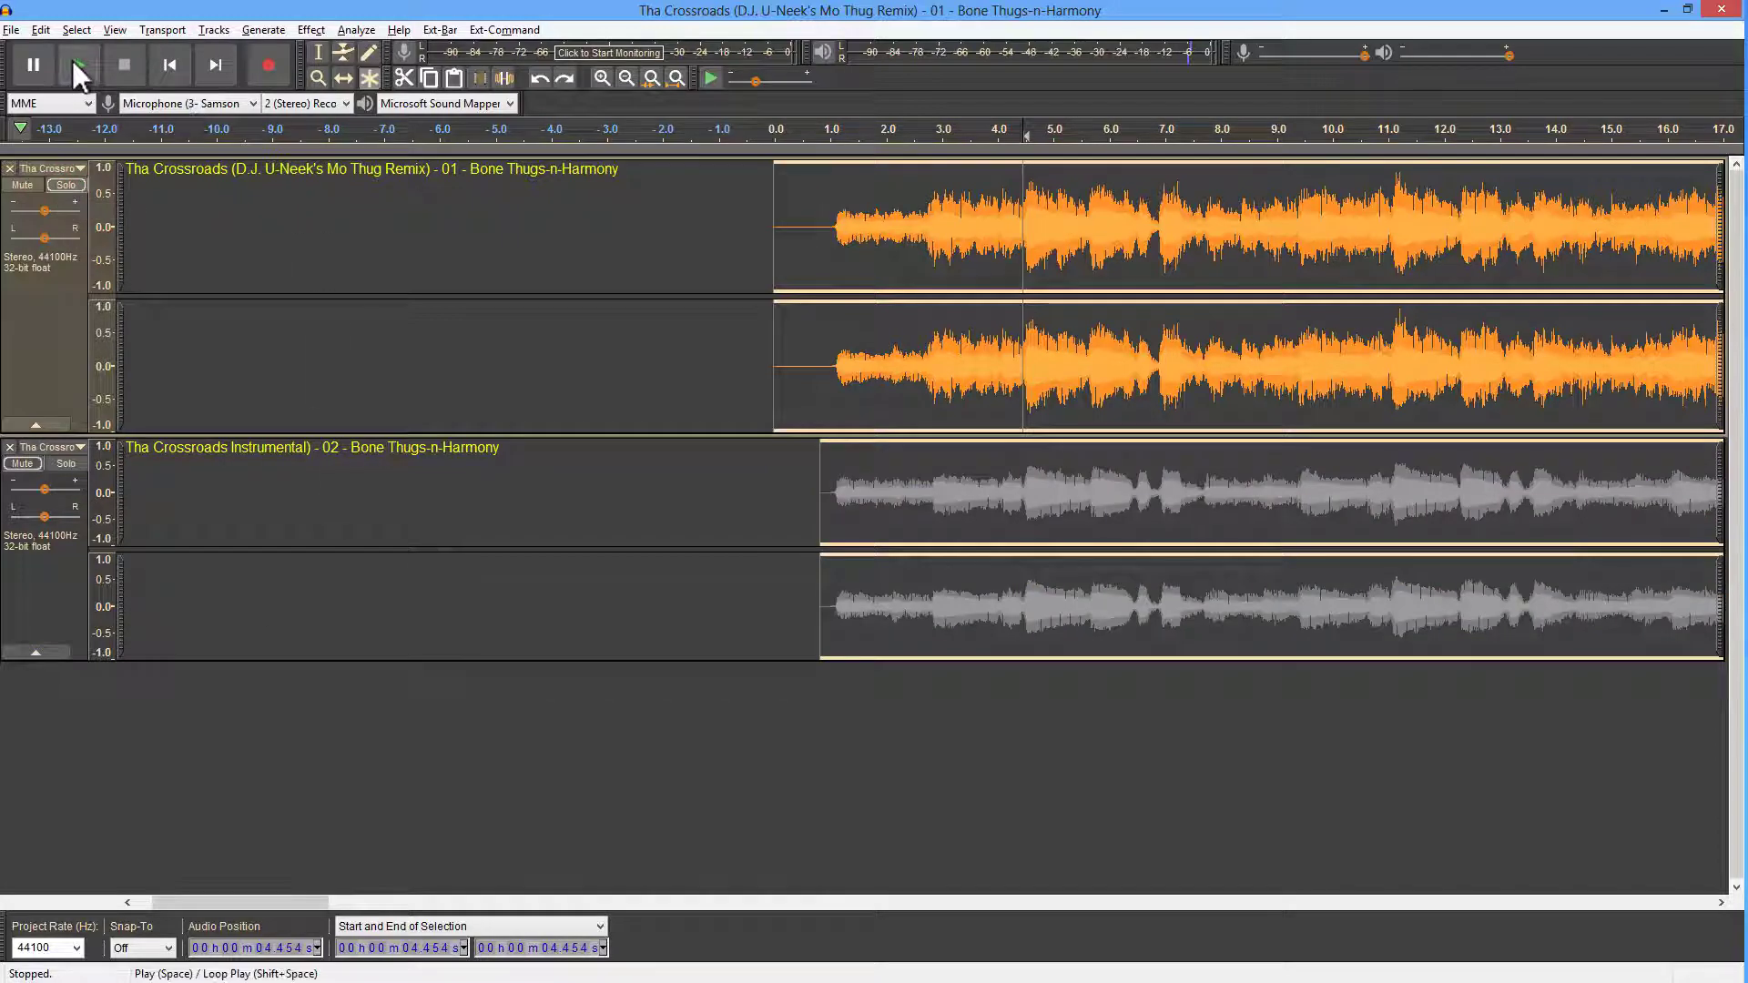
pyautogui.click(78, 61)
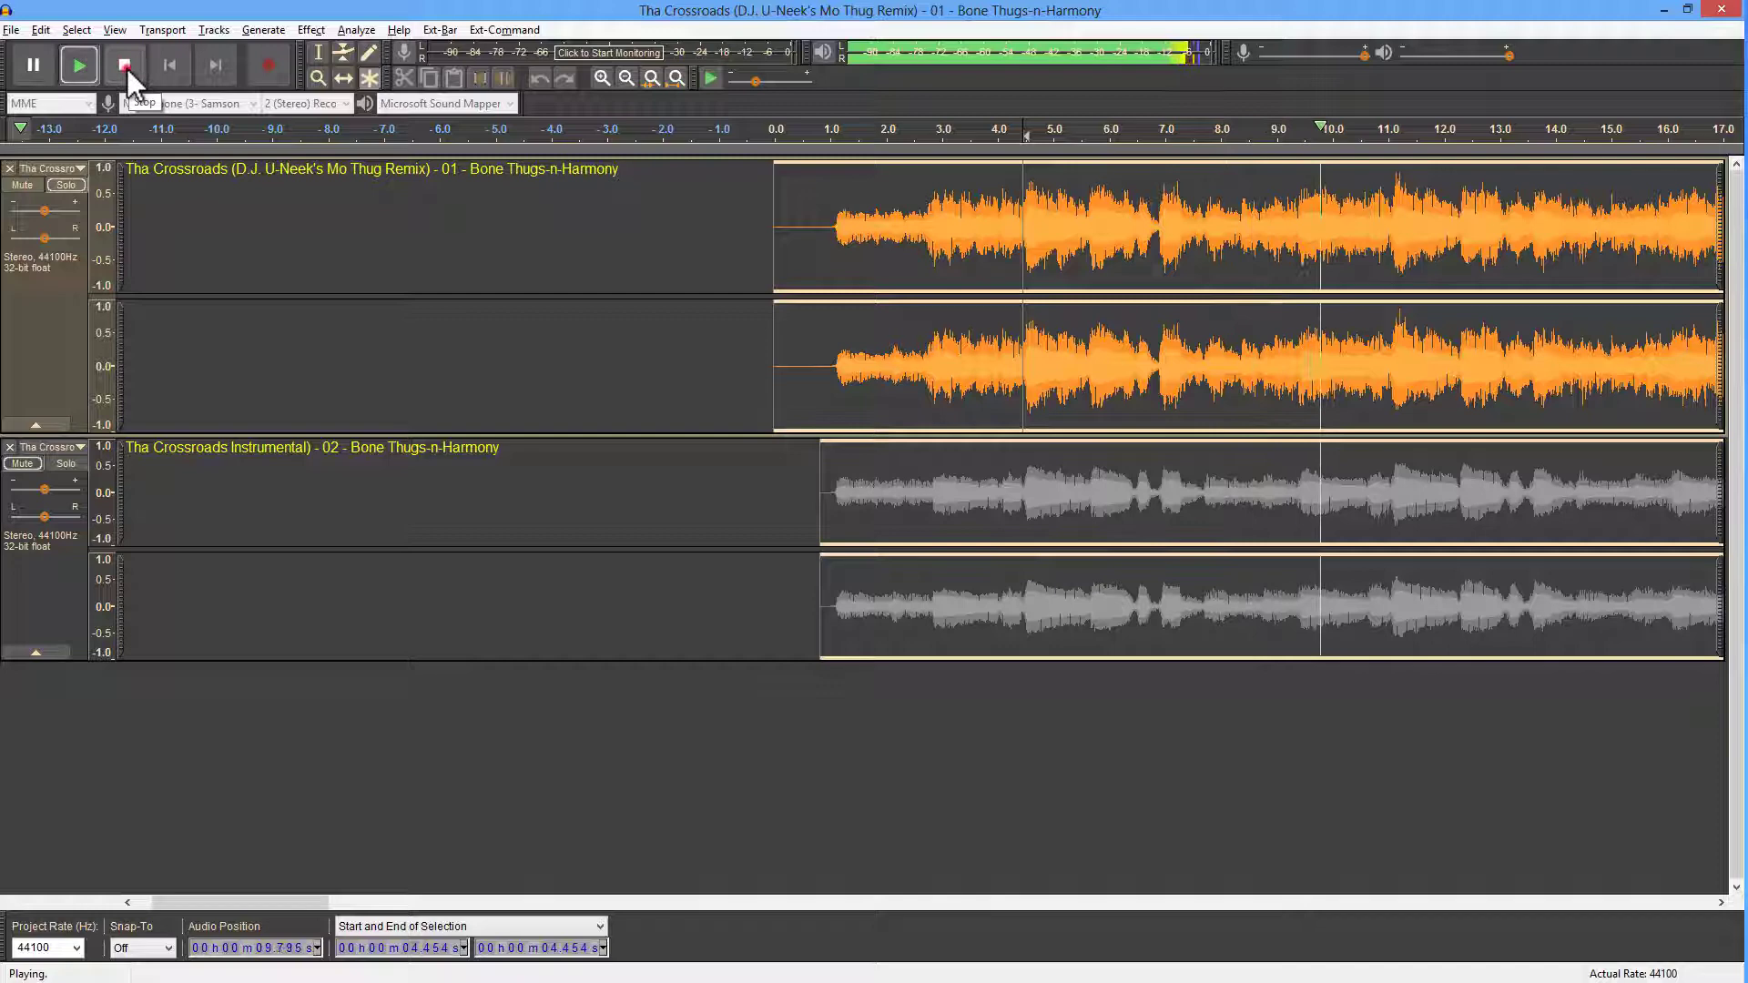
pyautogui.click(127, 70)
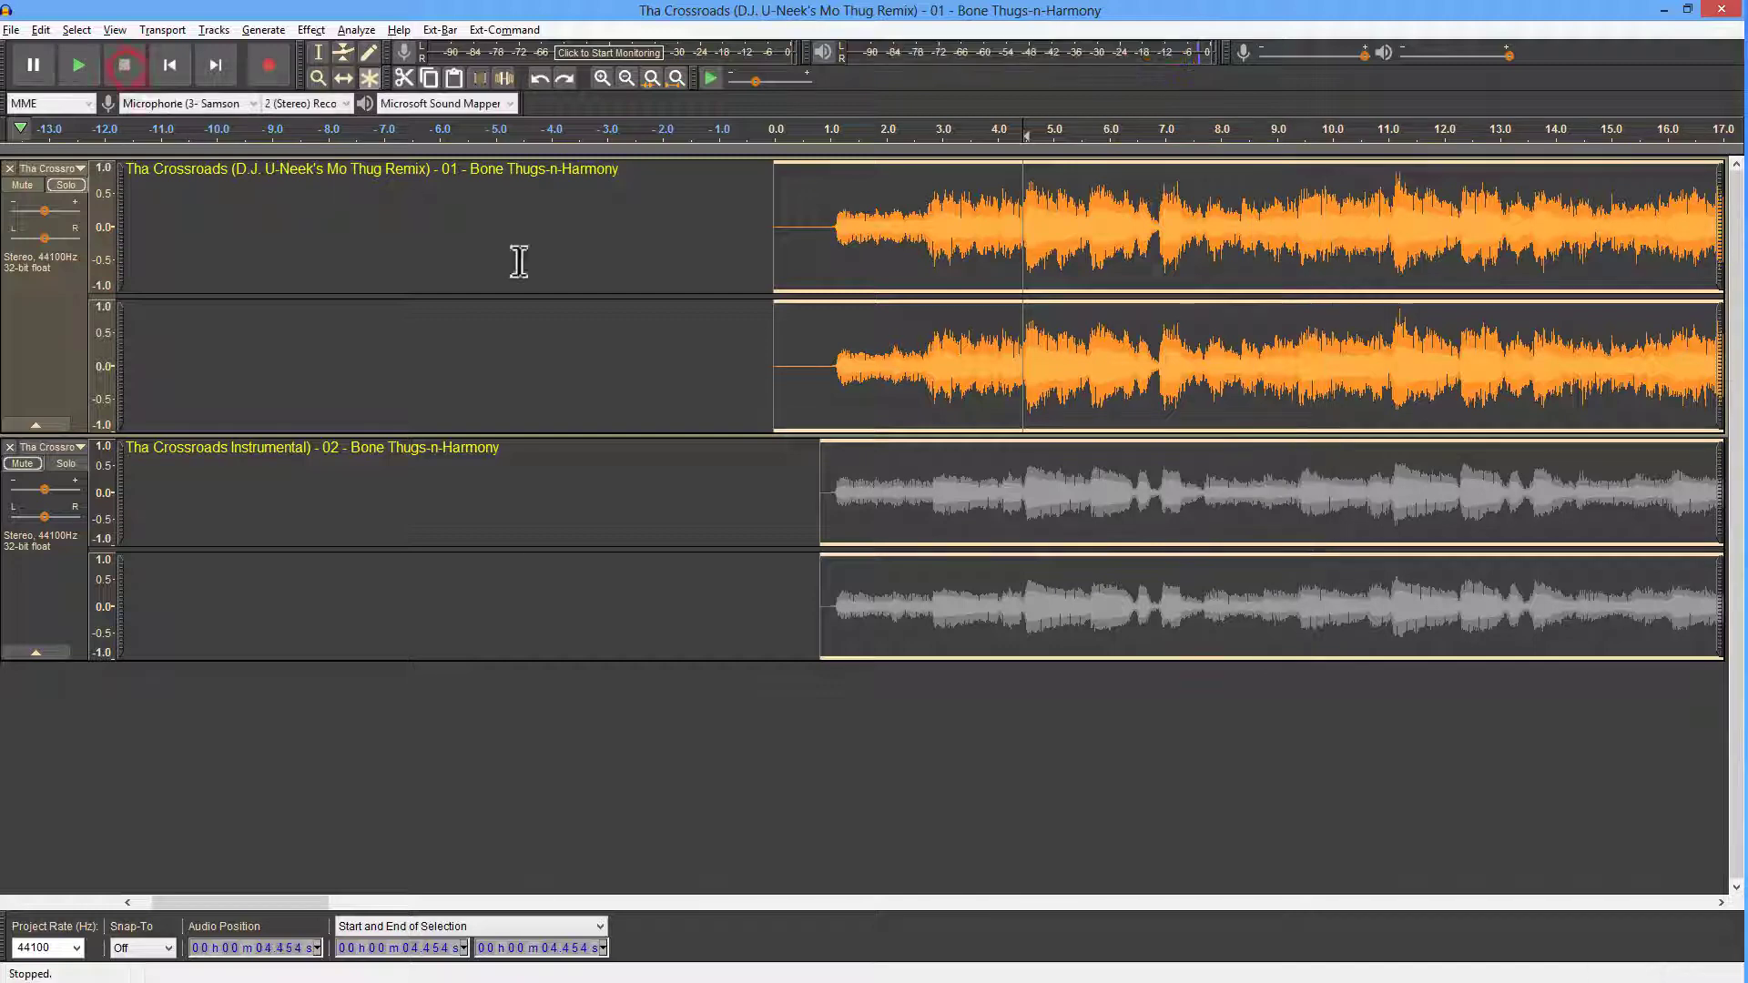
pyautogui.click(69, 460)
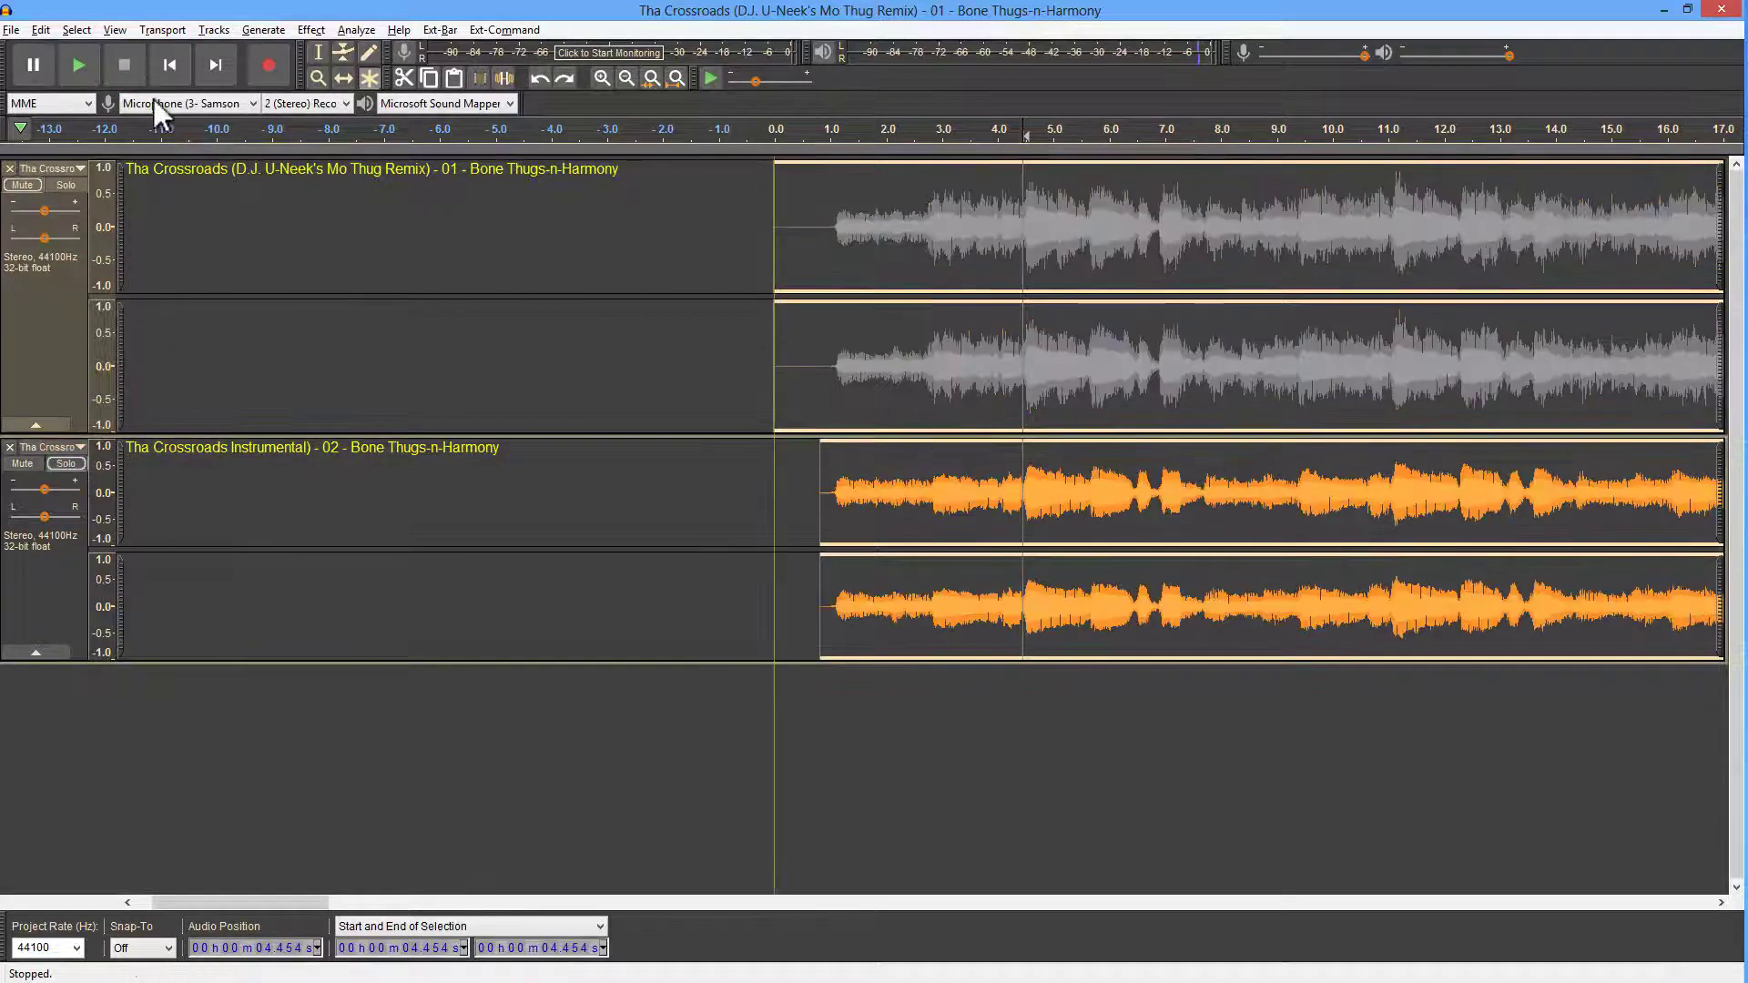
pyautogui.click(65, 61)
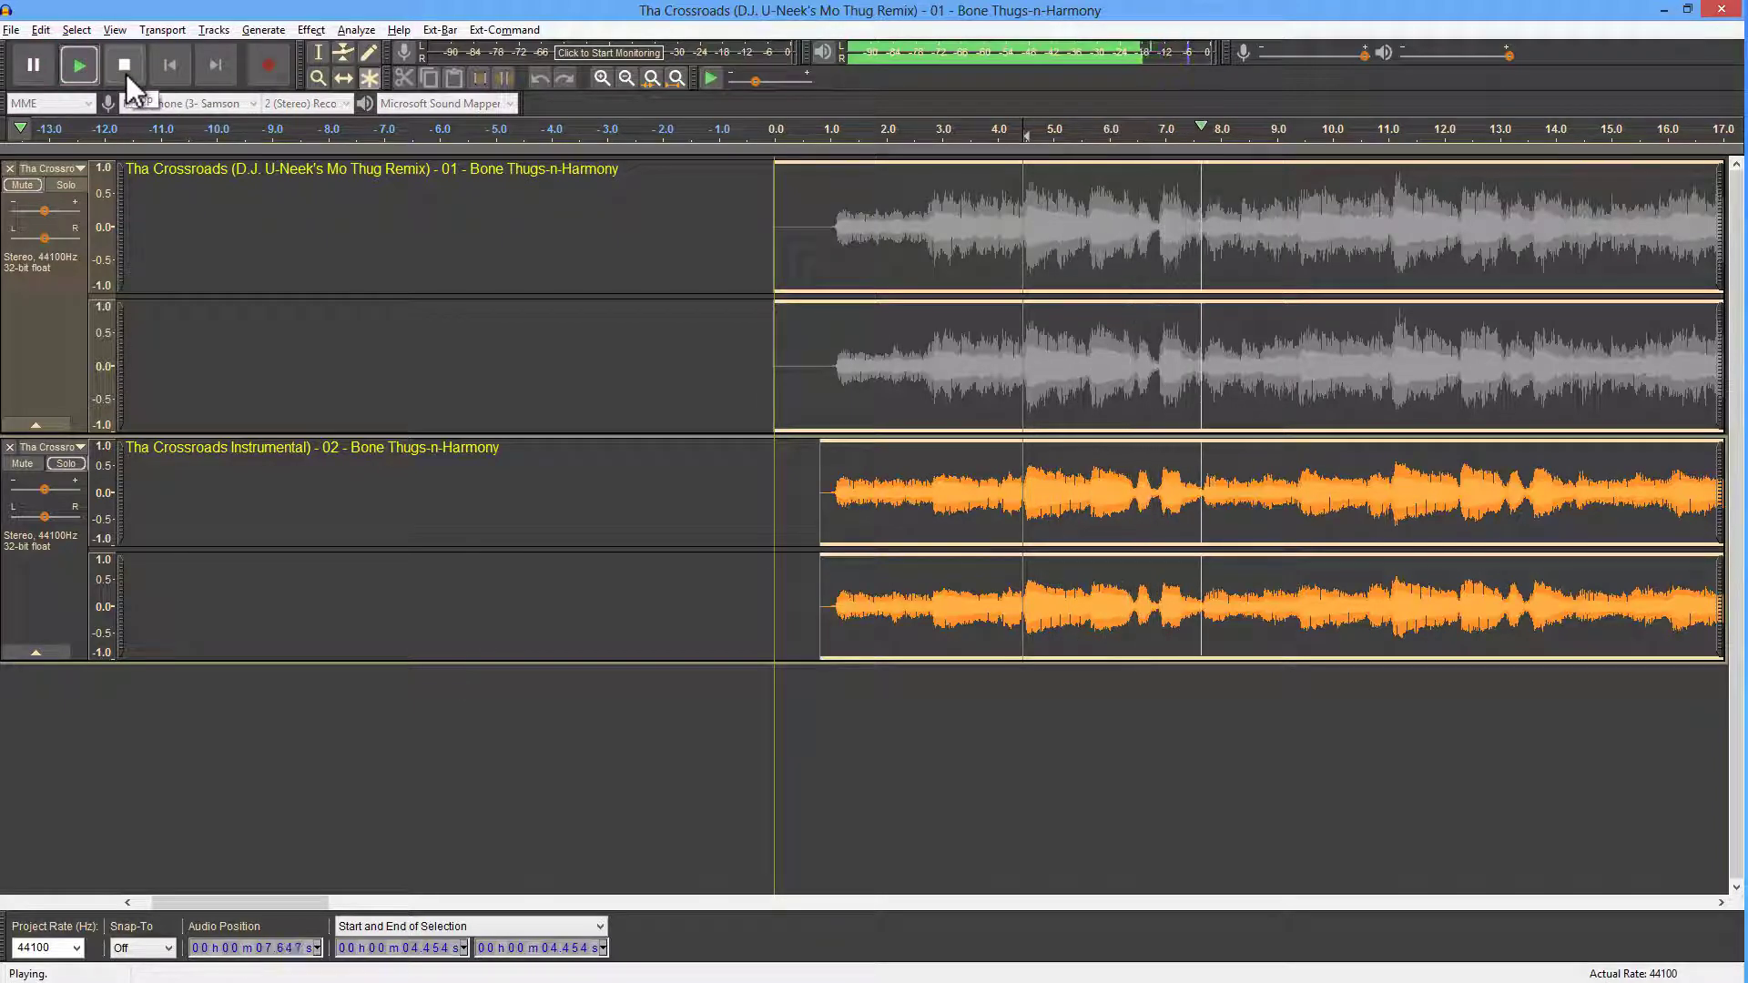
pyautogui.click(124, 64)
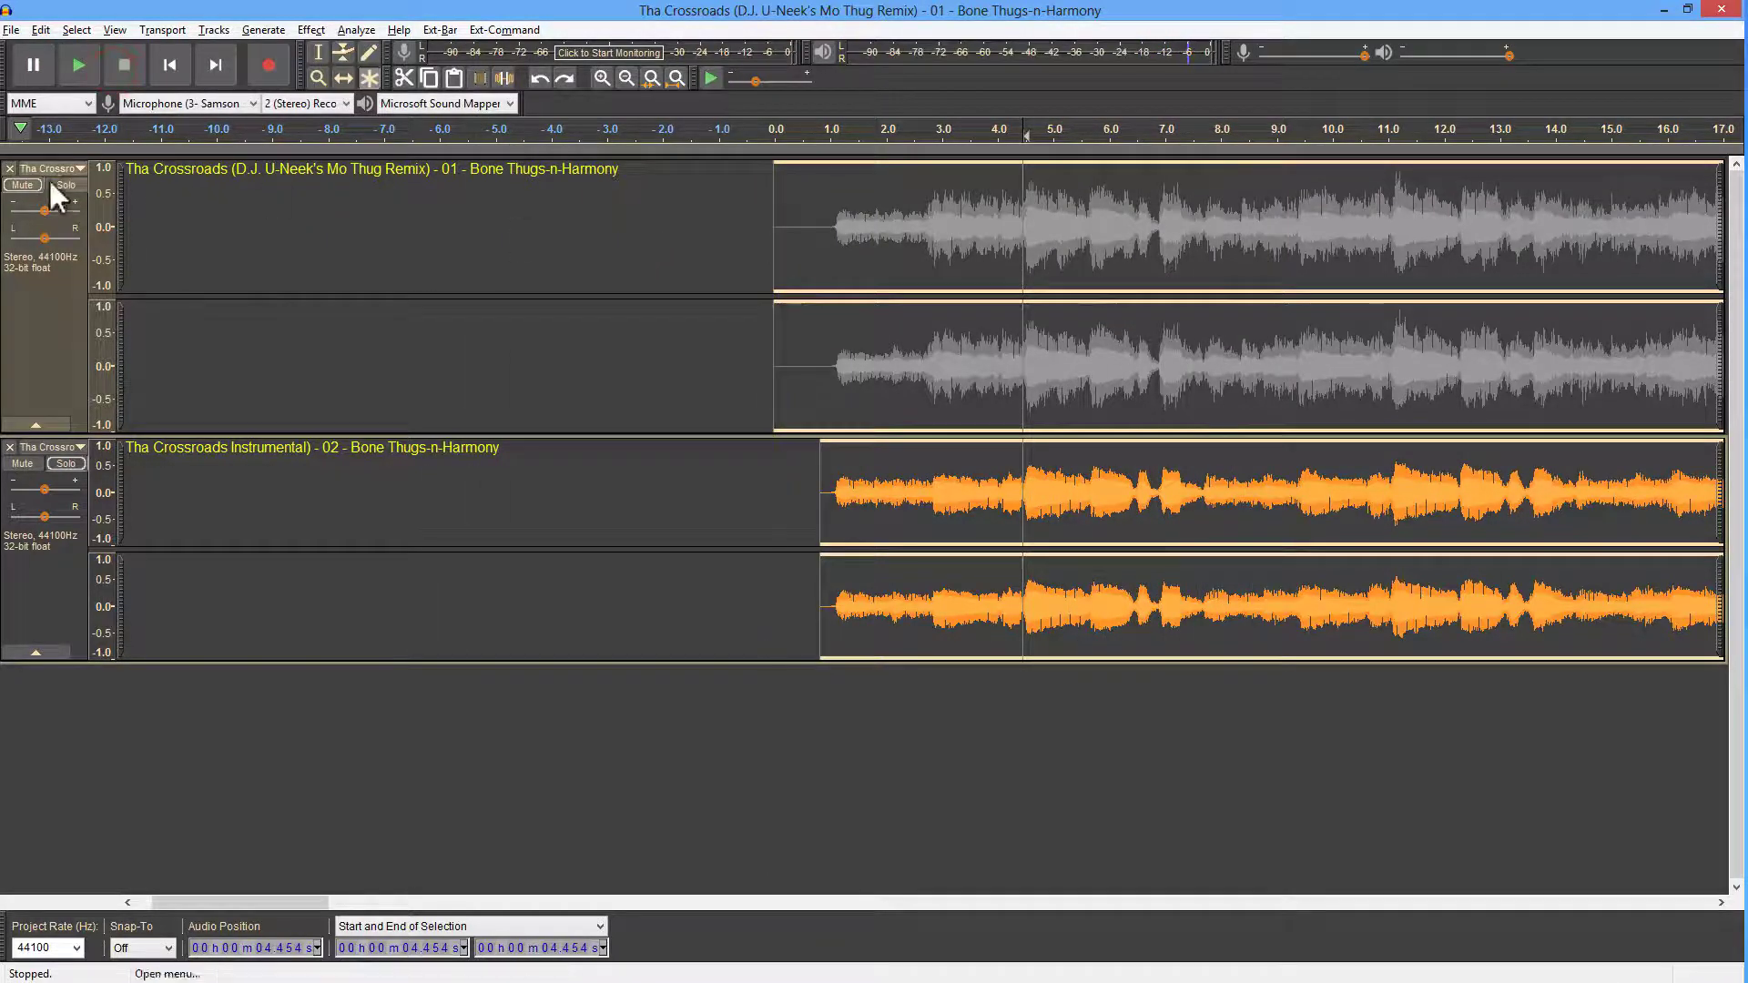
pyautogui.click(22, 187)
pyautogui.press('space')
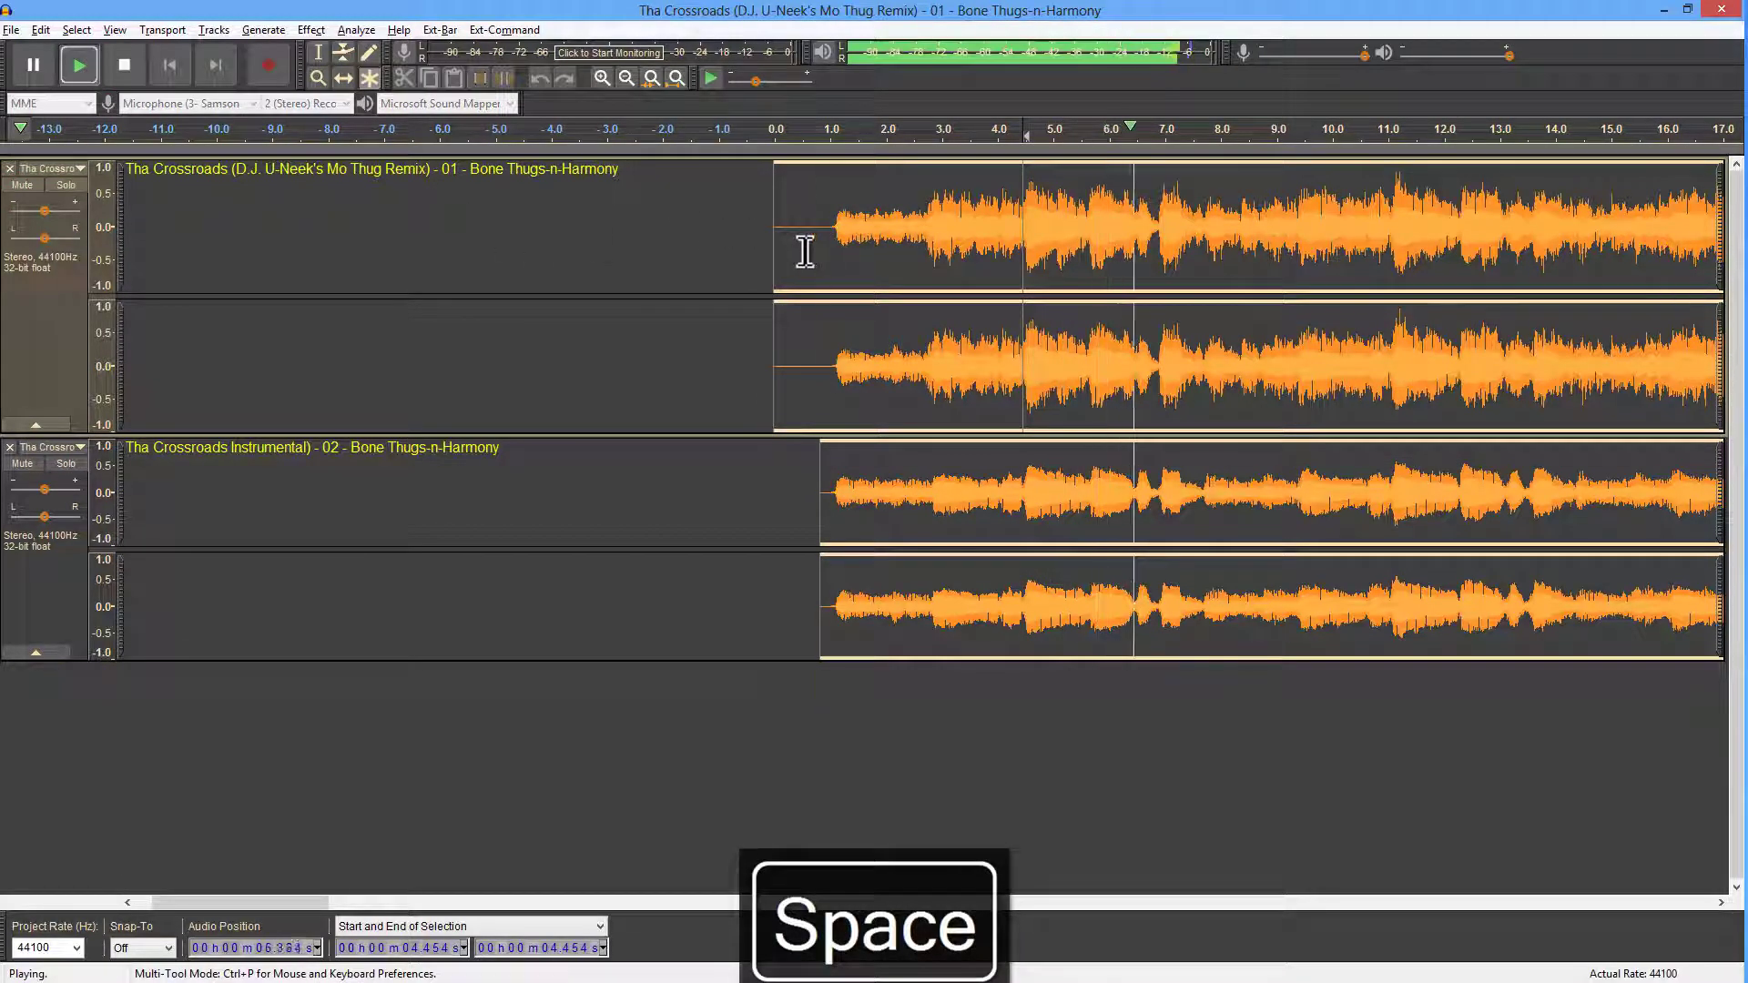
pyautogui.press('space')
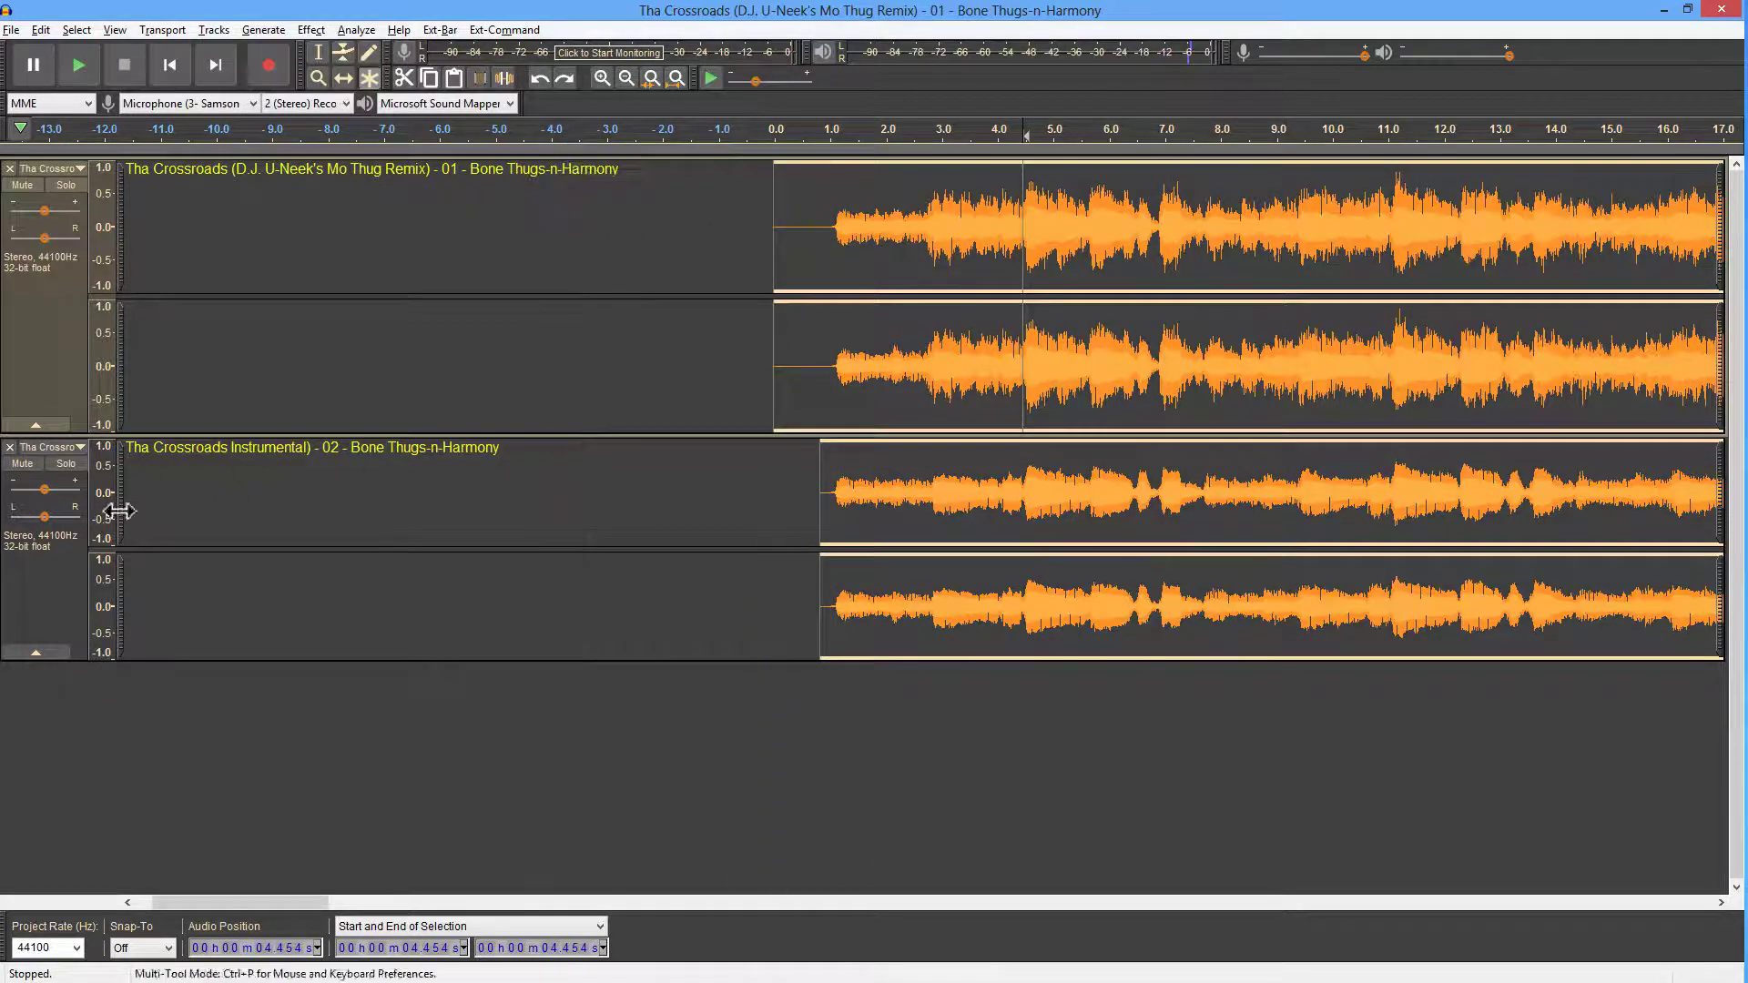
# Step: Apply Effect > Invert to the whole instrumental track, then deselect it
pyautogui.click(77, 581)
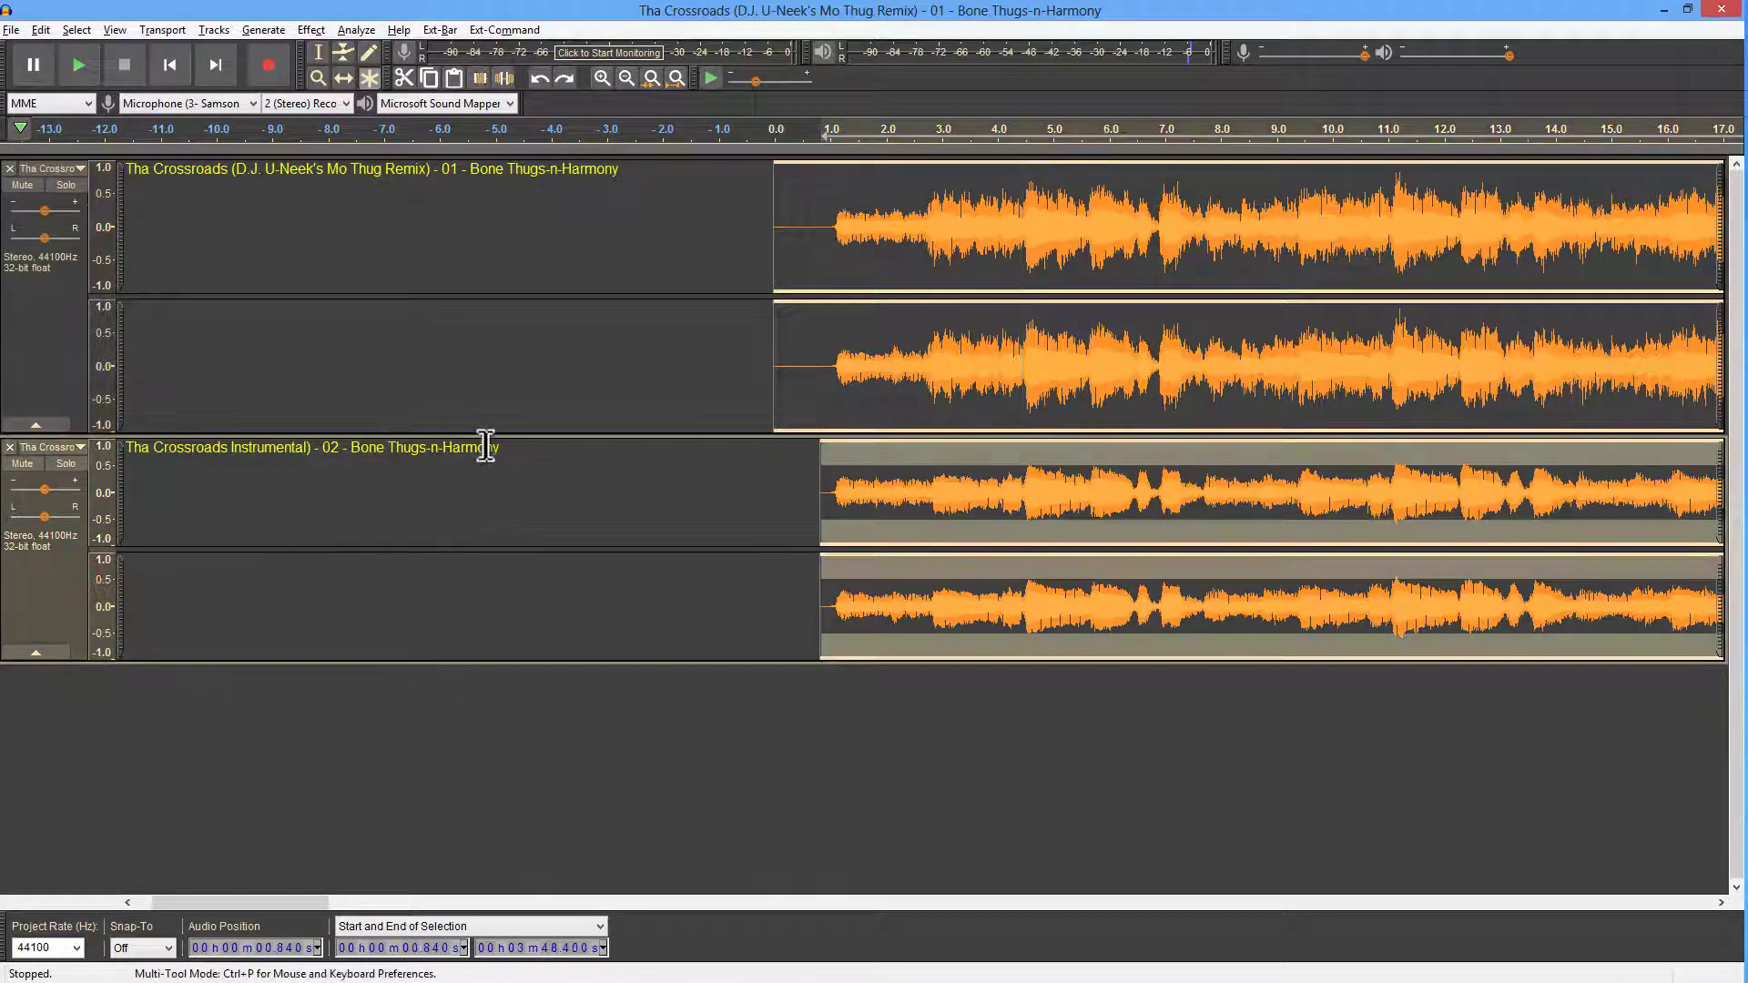
pyautogui.click(314, 29)
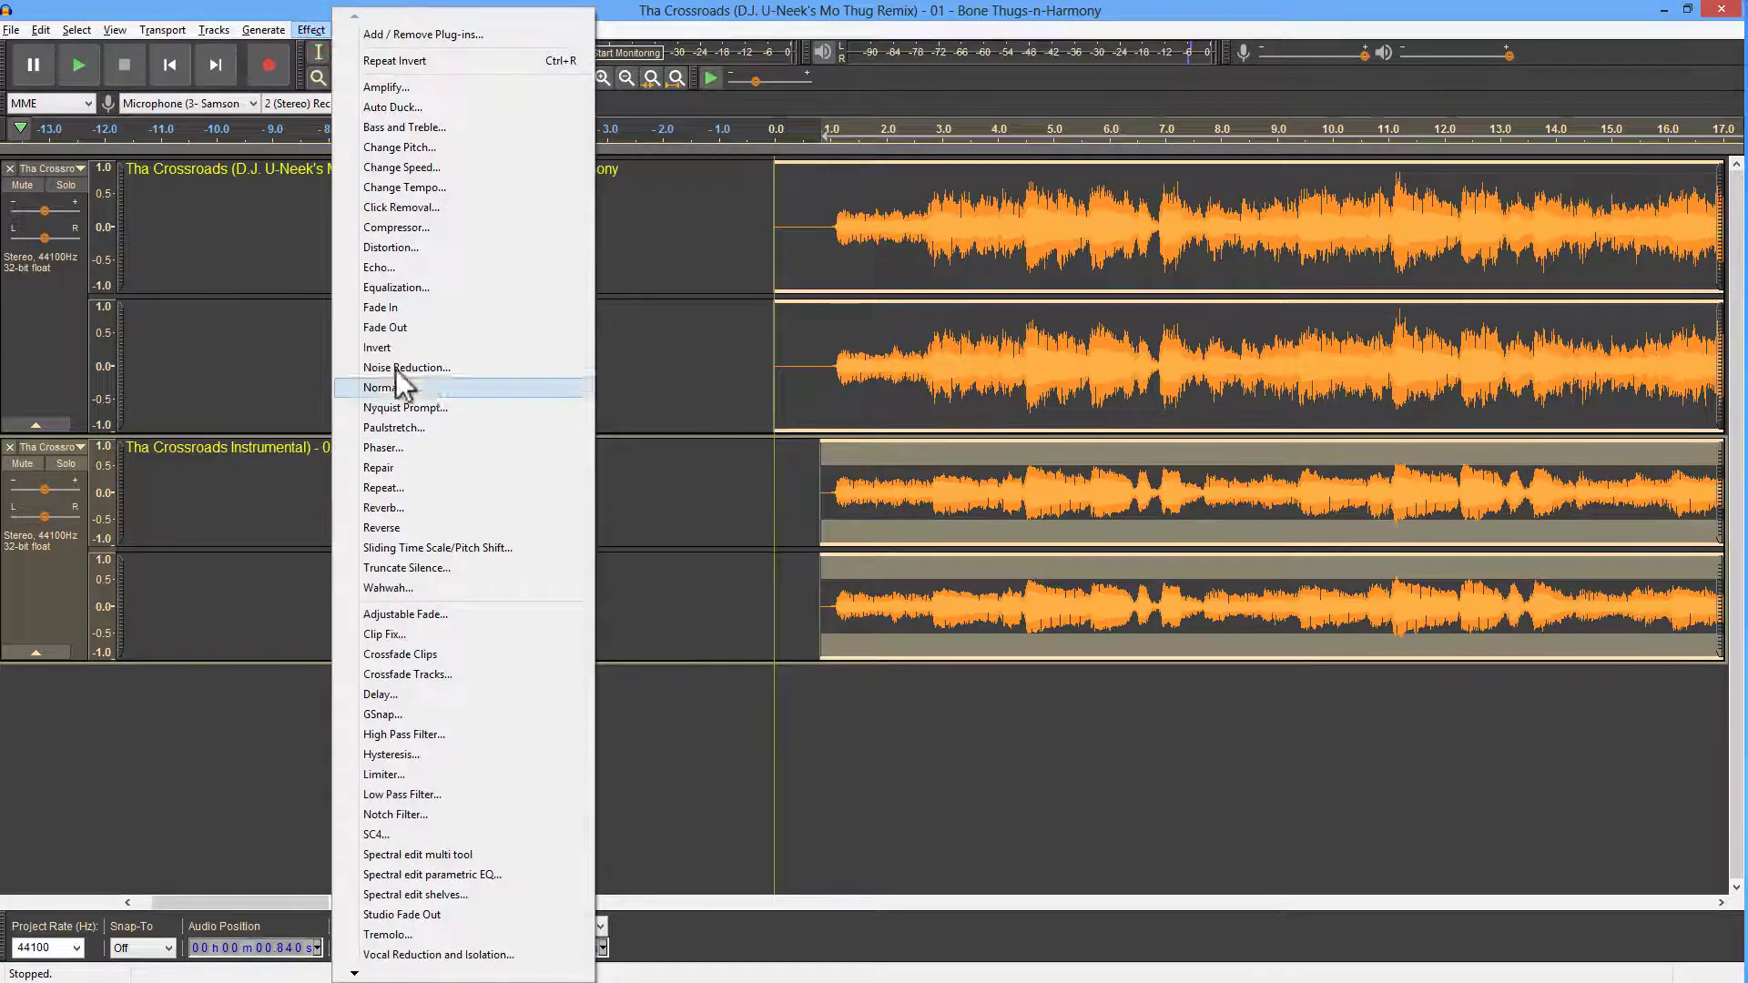
pyautogui.click(284, 355)
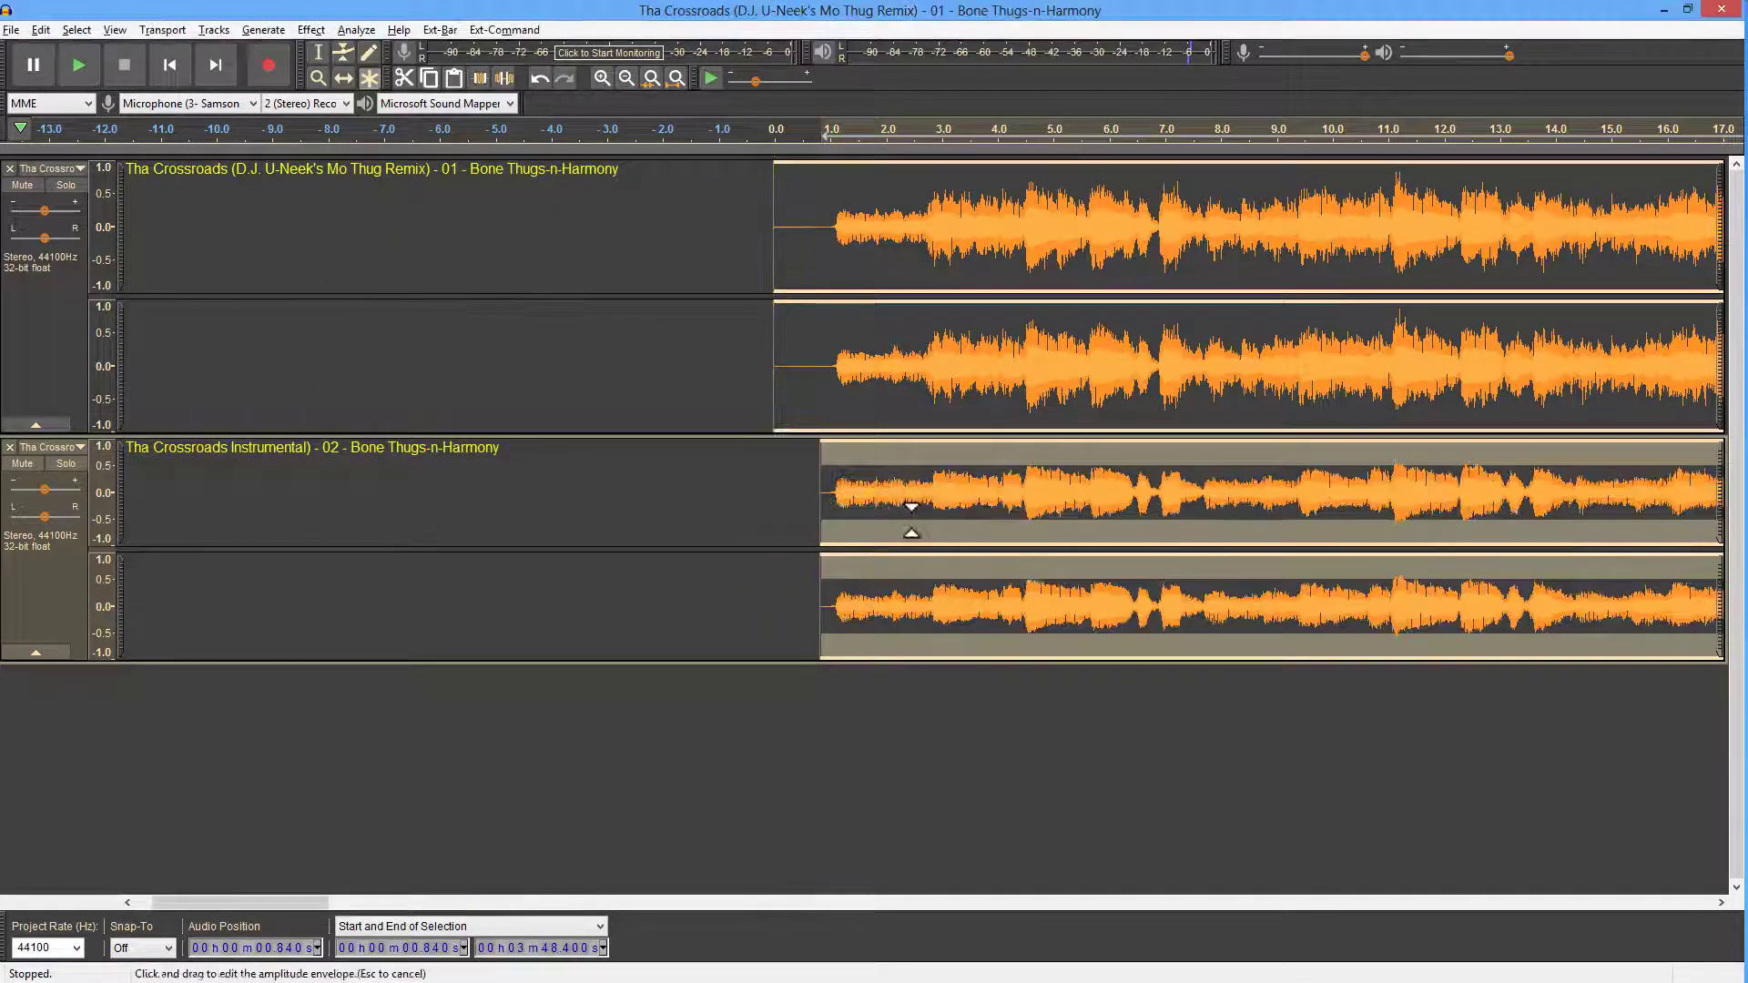
pyautogui.click(837, 498)
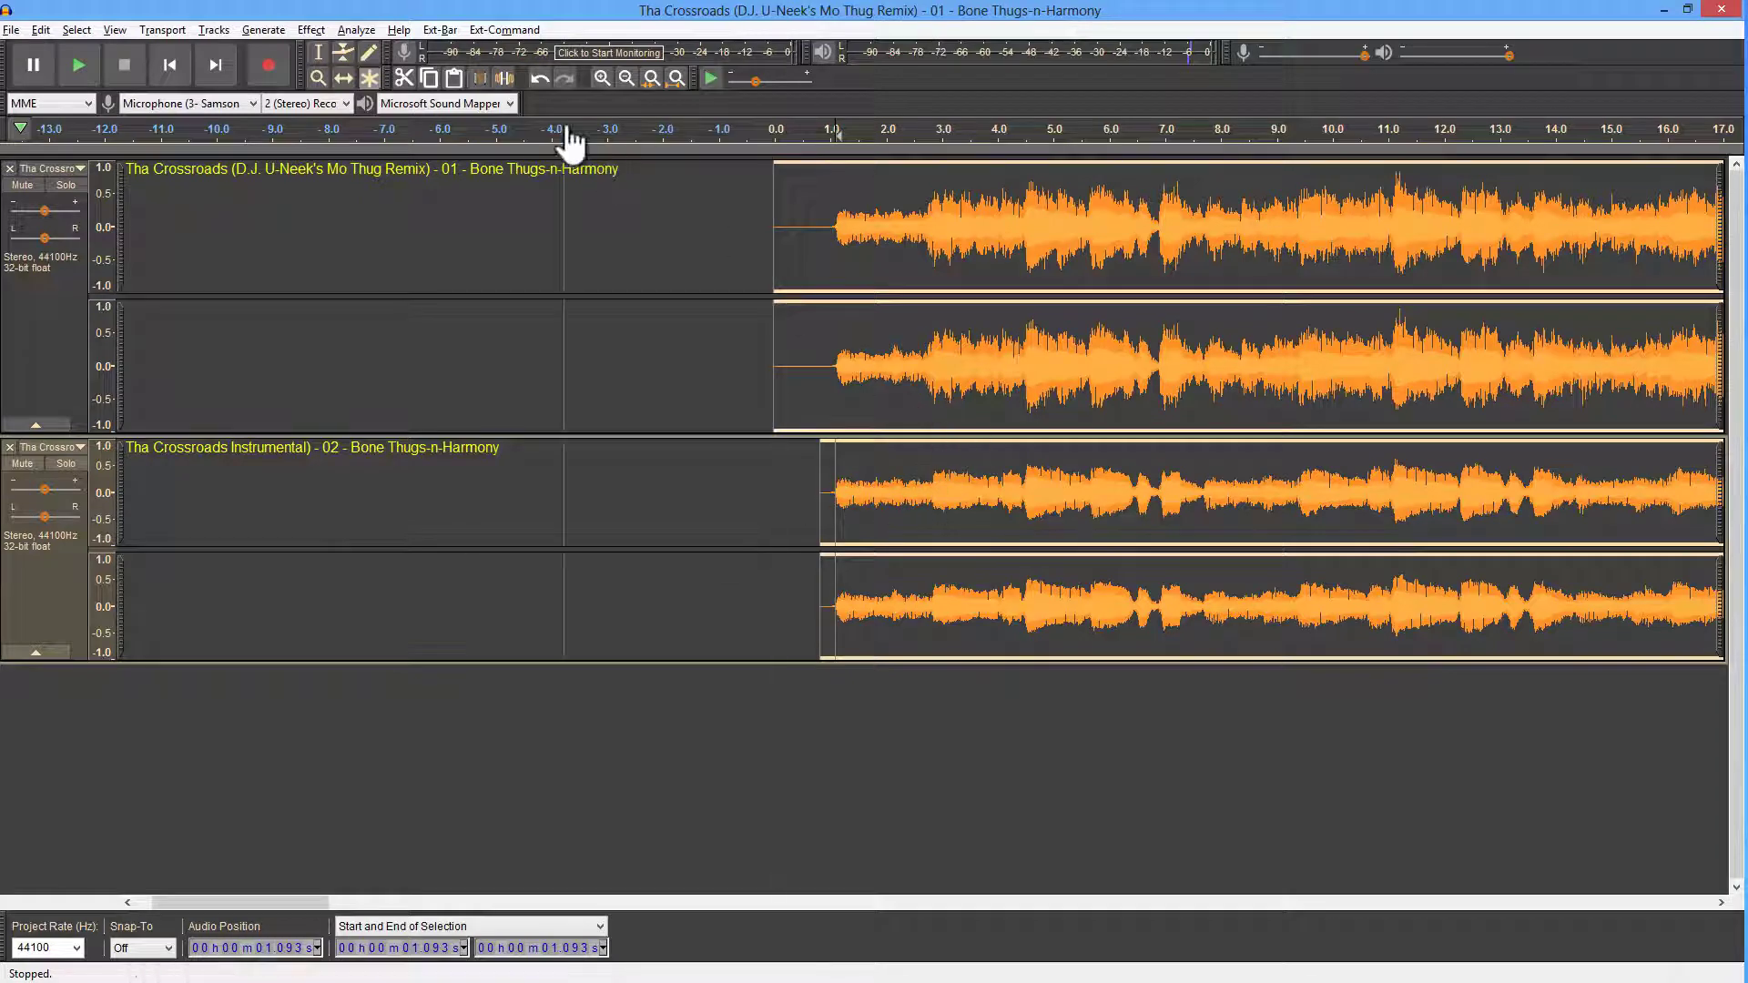
# Step: Fit the project to the window, then return to the start and zoom in on the opening
pyautogui.click(675, 78)
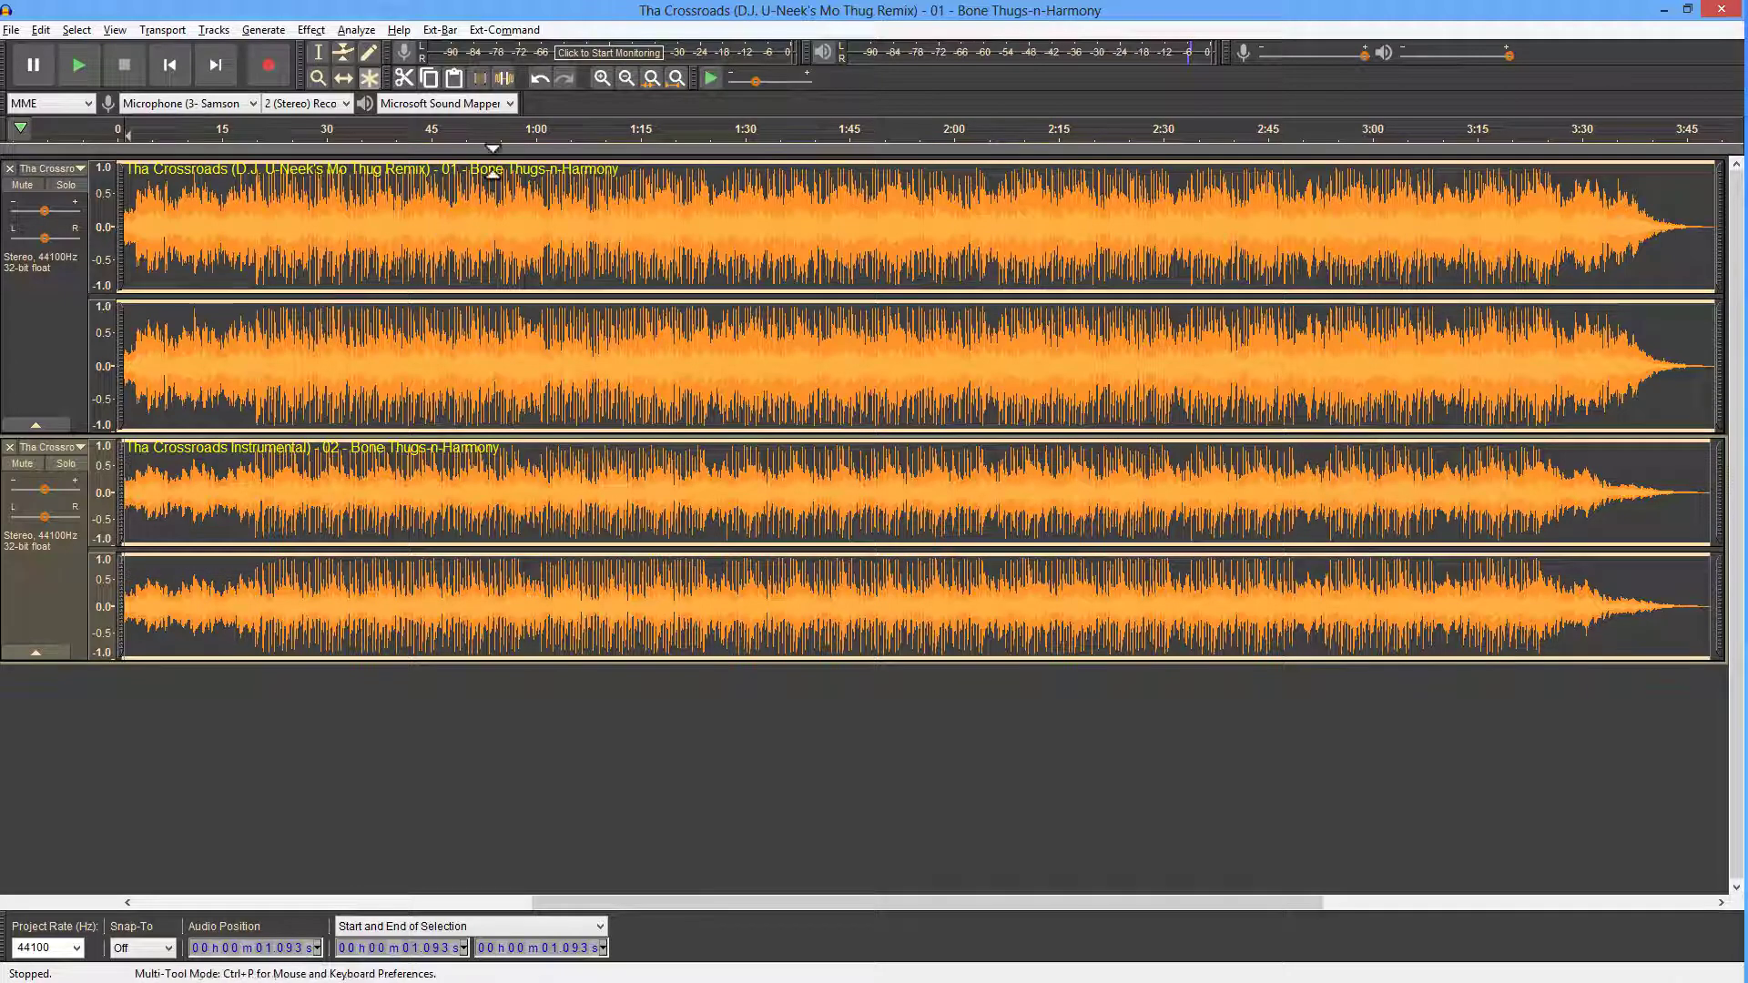
pyautogui.click(317, 223)
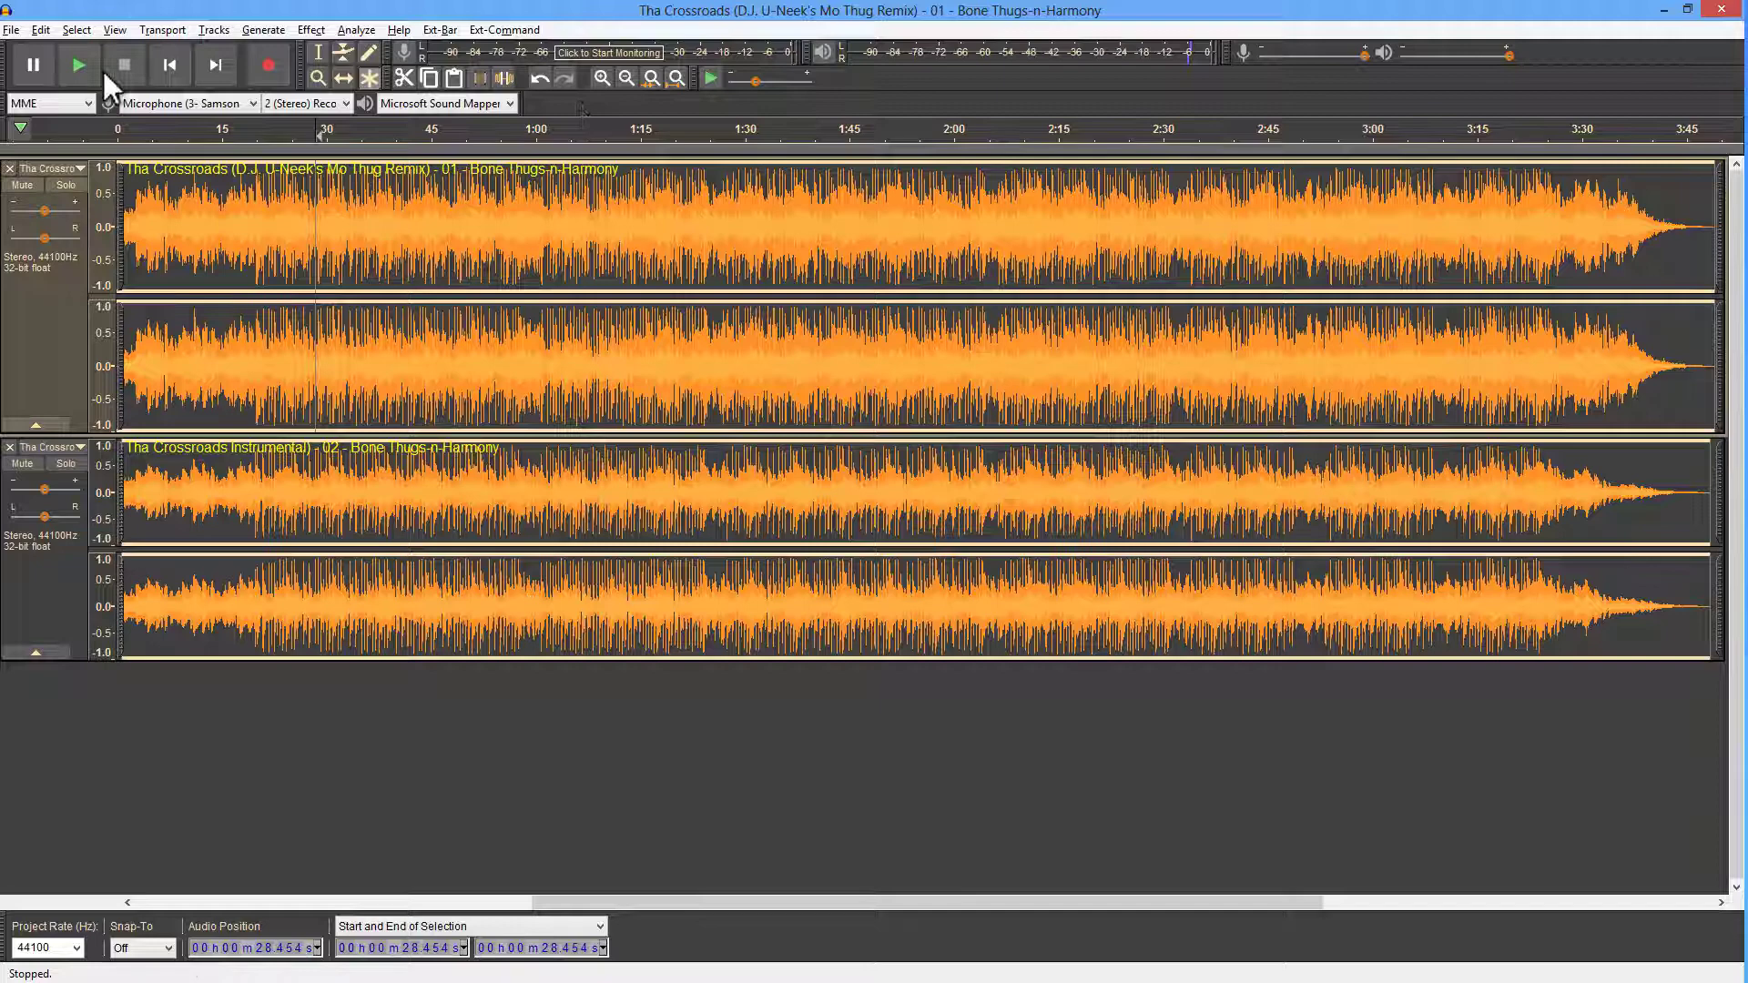
pyautogui.click(179, 69)
pyautogui.click(599, 79)
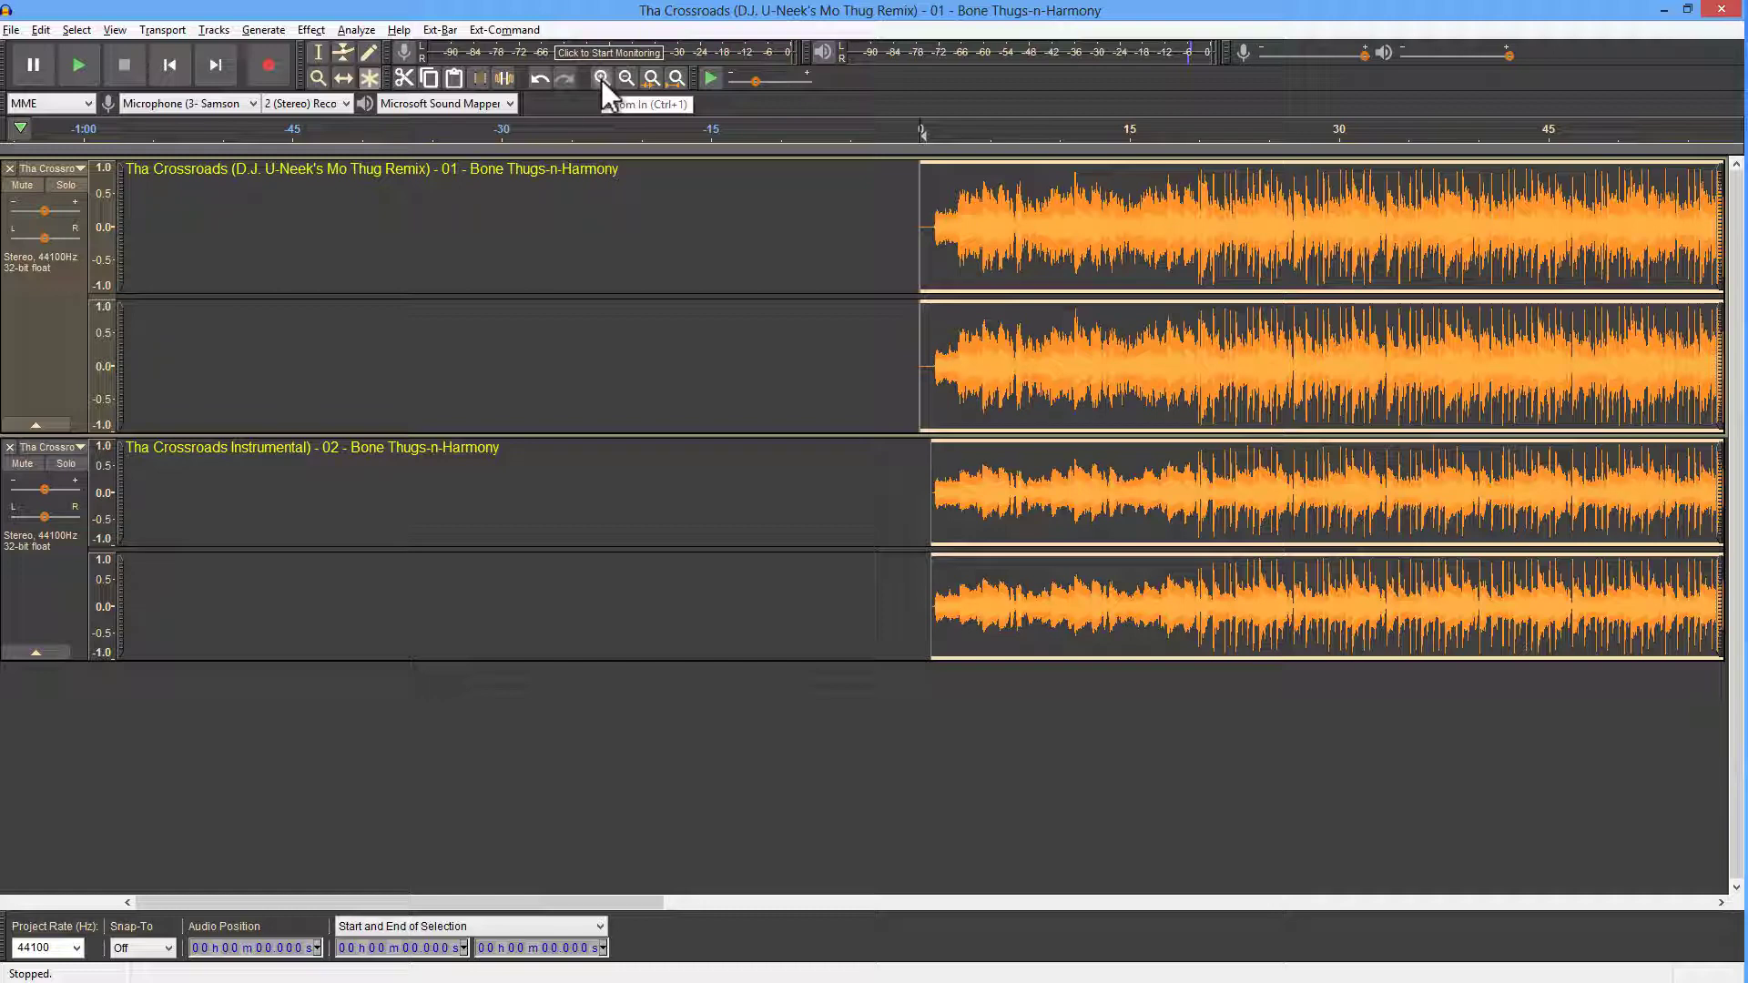
# Step: Select and play the song's opening from 0.840 to 2.480 s, zooming in on it
pyautogui.click(601, 79)
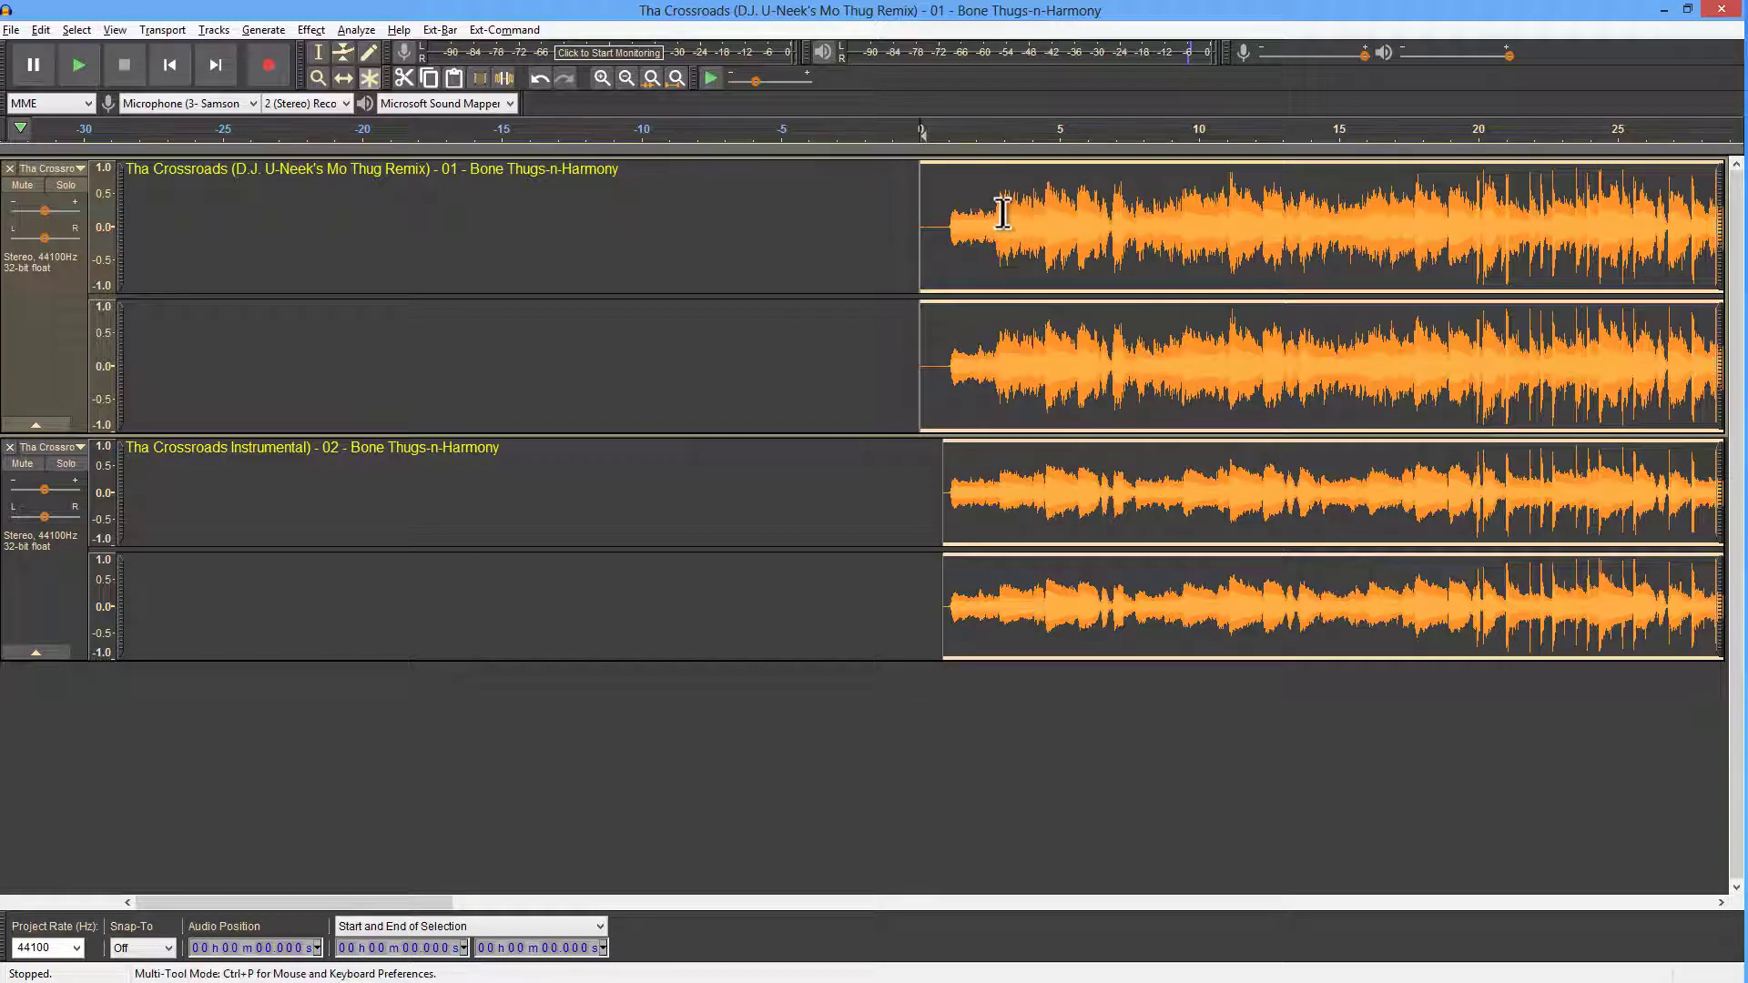
pyautogui.moveTo(944, 224)
pyautogui.mouseDown()
pyautogui.moveTo(988, 224)
pyautogui.moveTo(973, 224)
pyautogui.mouseUp()
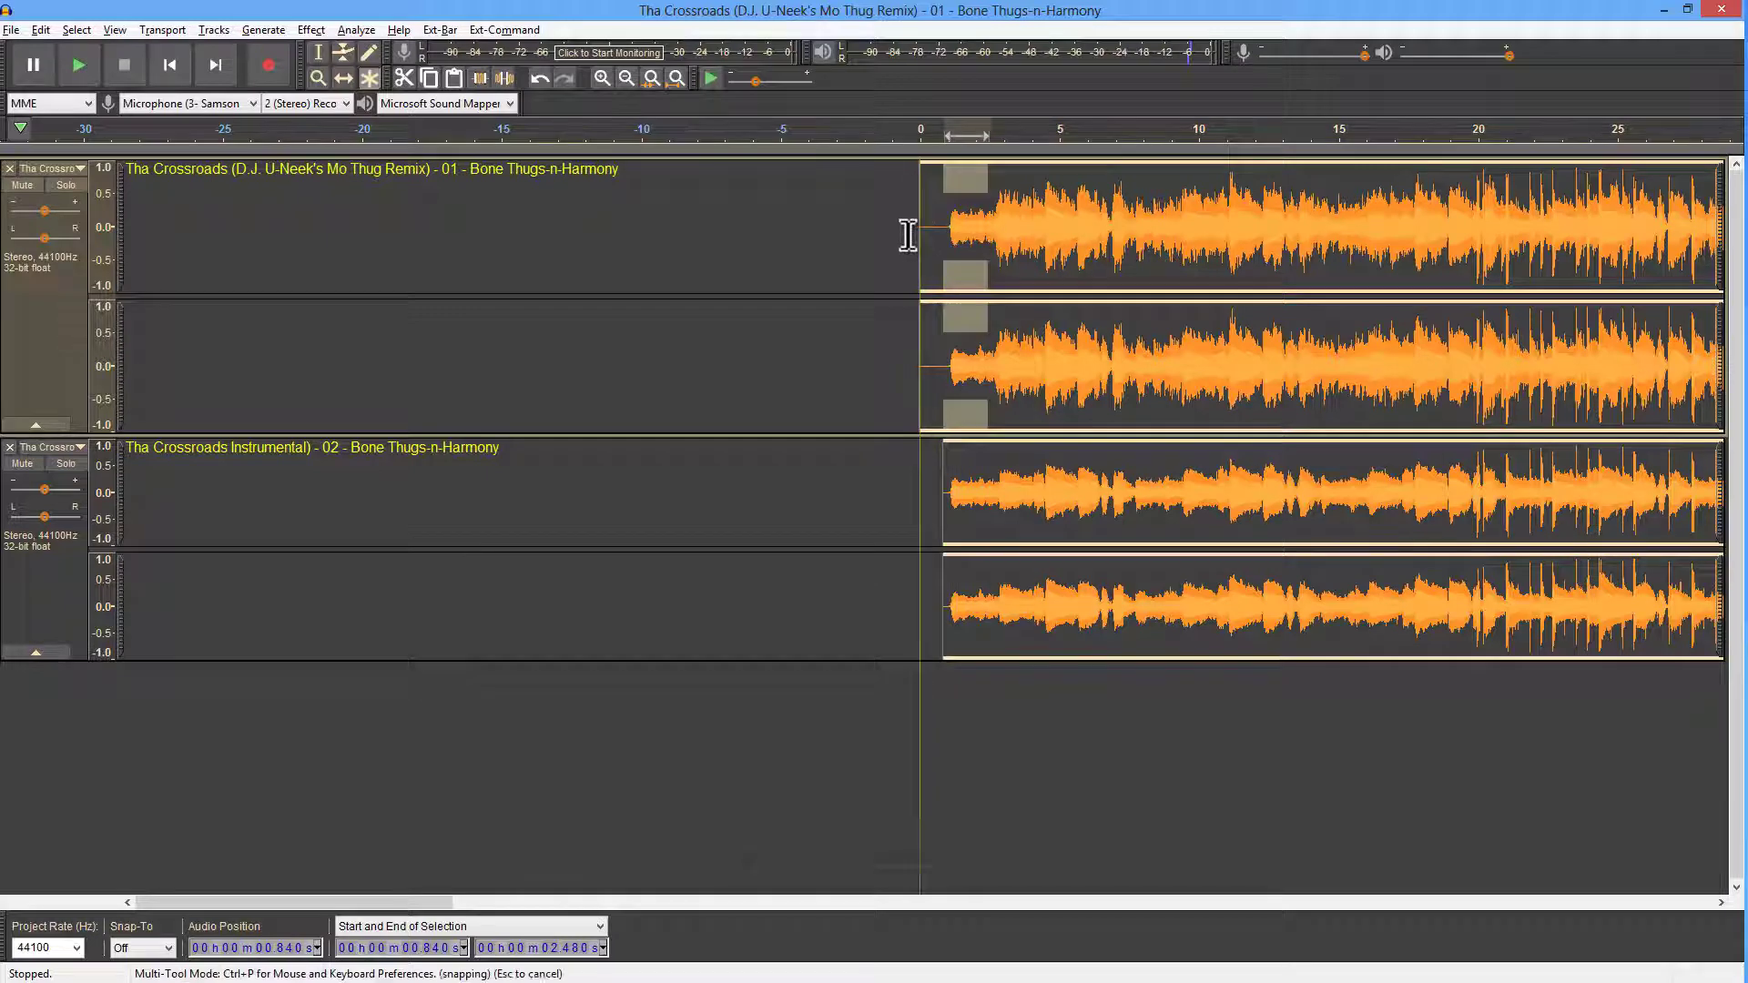
pyautogui.press('space')
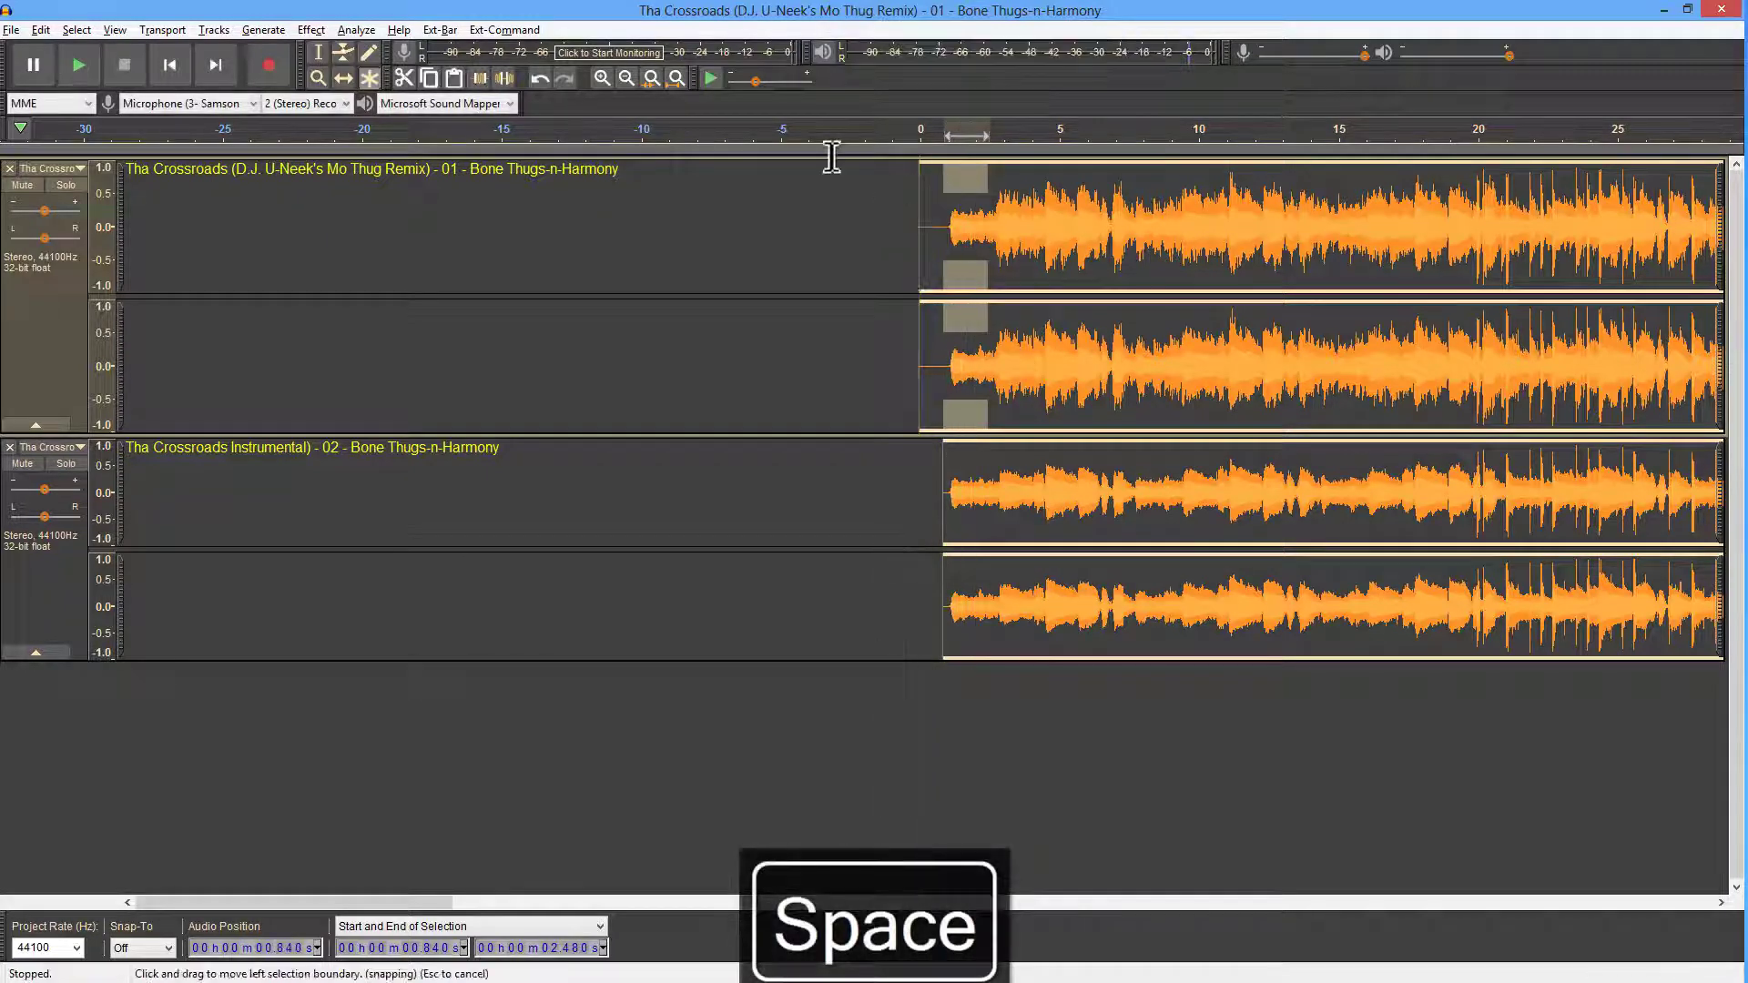
pyautogui.click(602, 78)
pyautogui.click(599, 79)
pyautogui.click(600, 78)
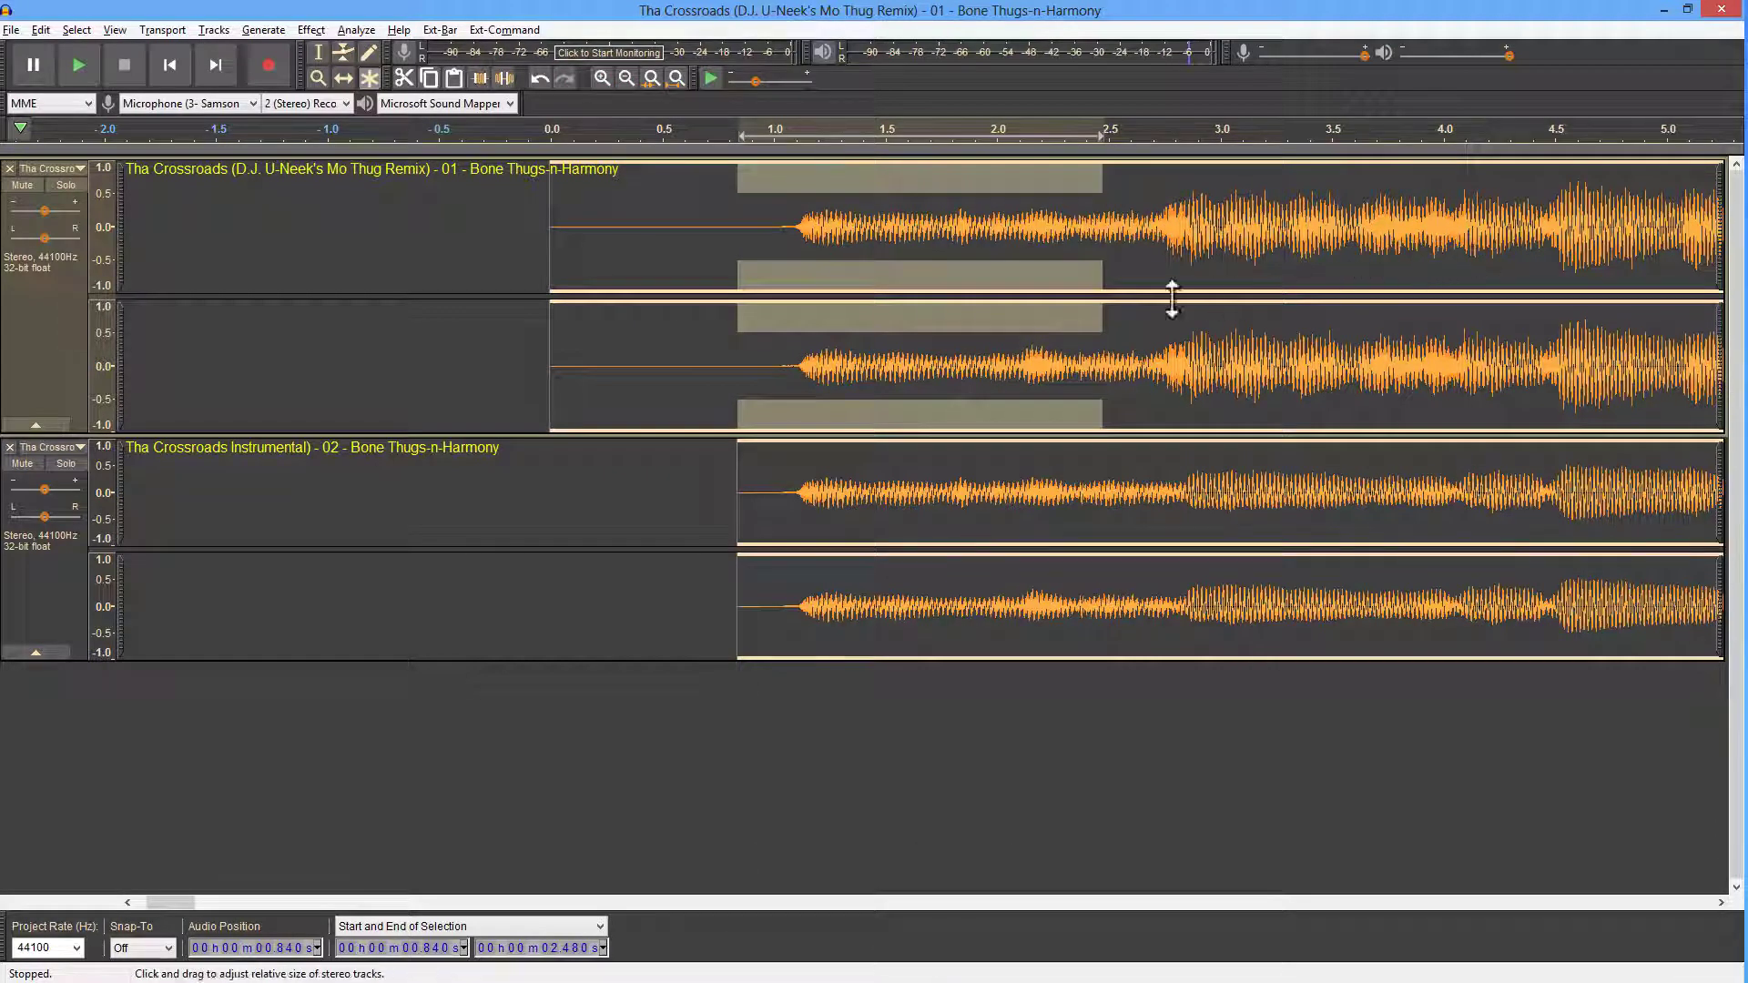
# Step: Place the edit point at 2.199 s and zoom in until individual samples show
pyautogui.click(1043, 217)
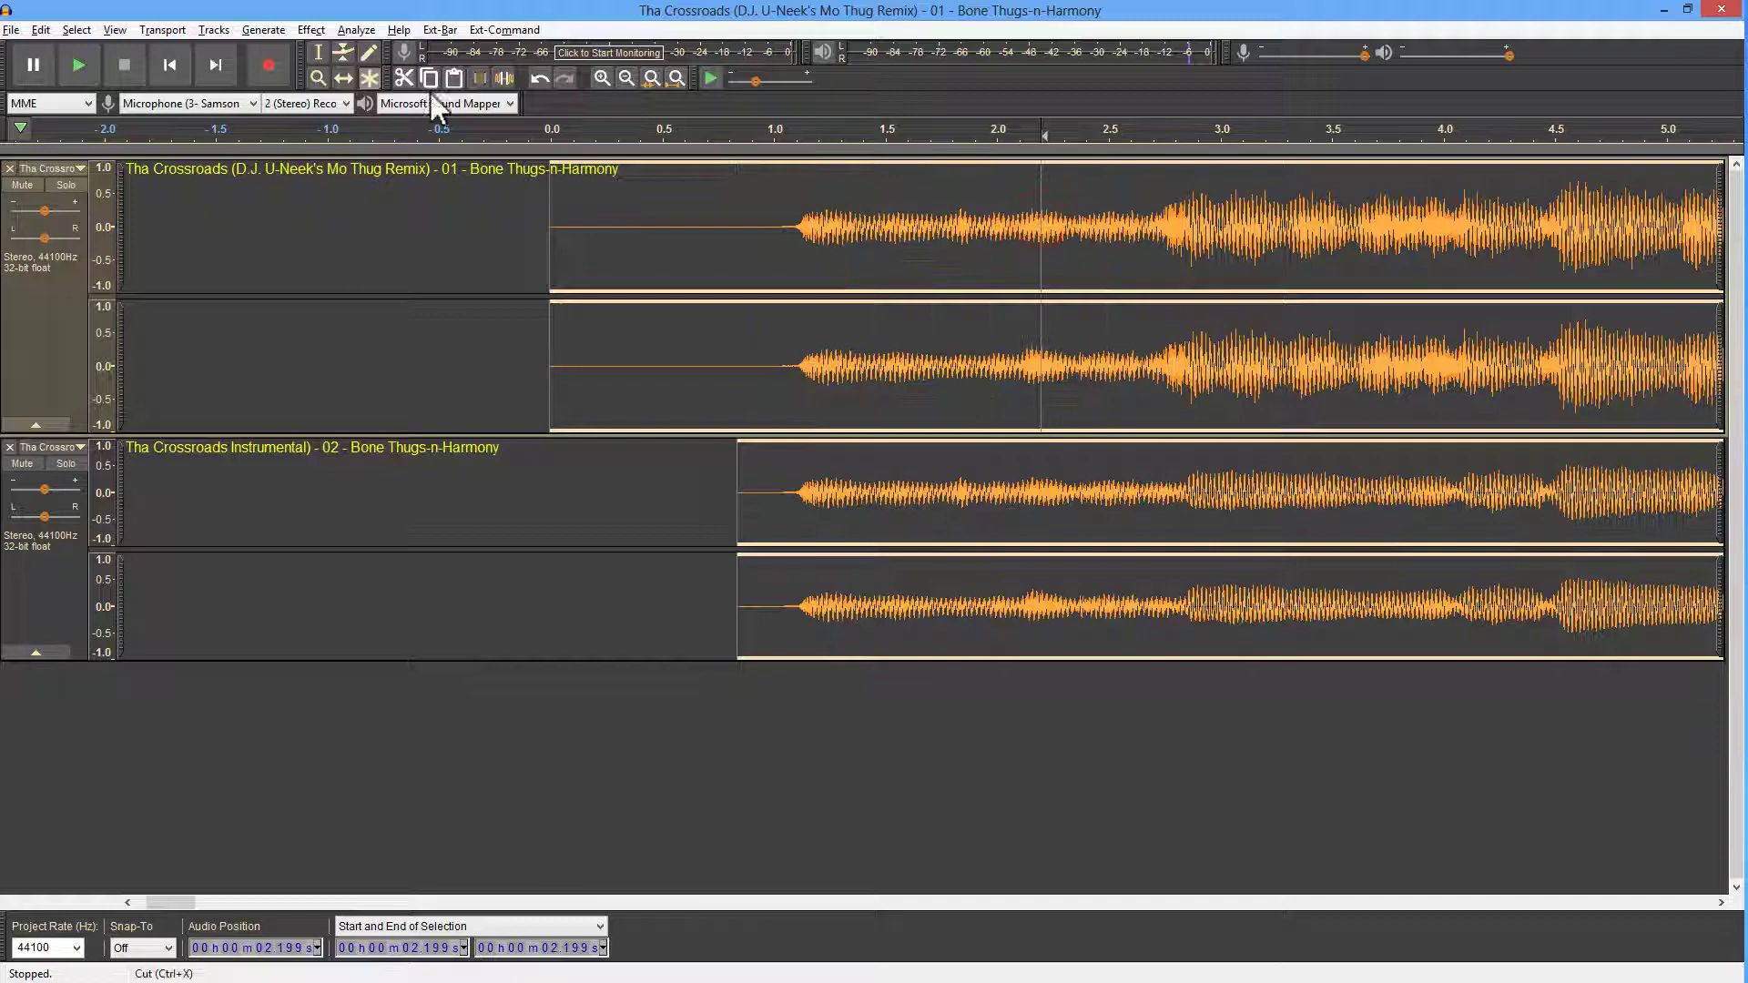
pyautogui.click(603, 77)
pyautogui.click(603, 77)
pyautogui.click(603, 77)
pyautogui.click(603, 77)
pyautogui.click(603, 79)
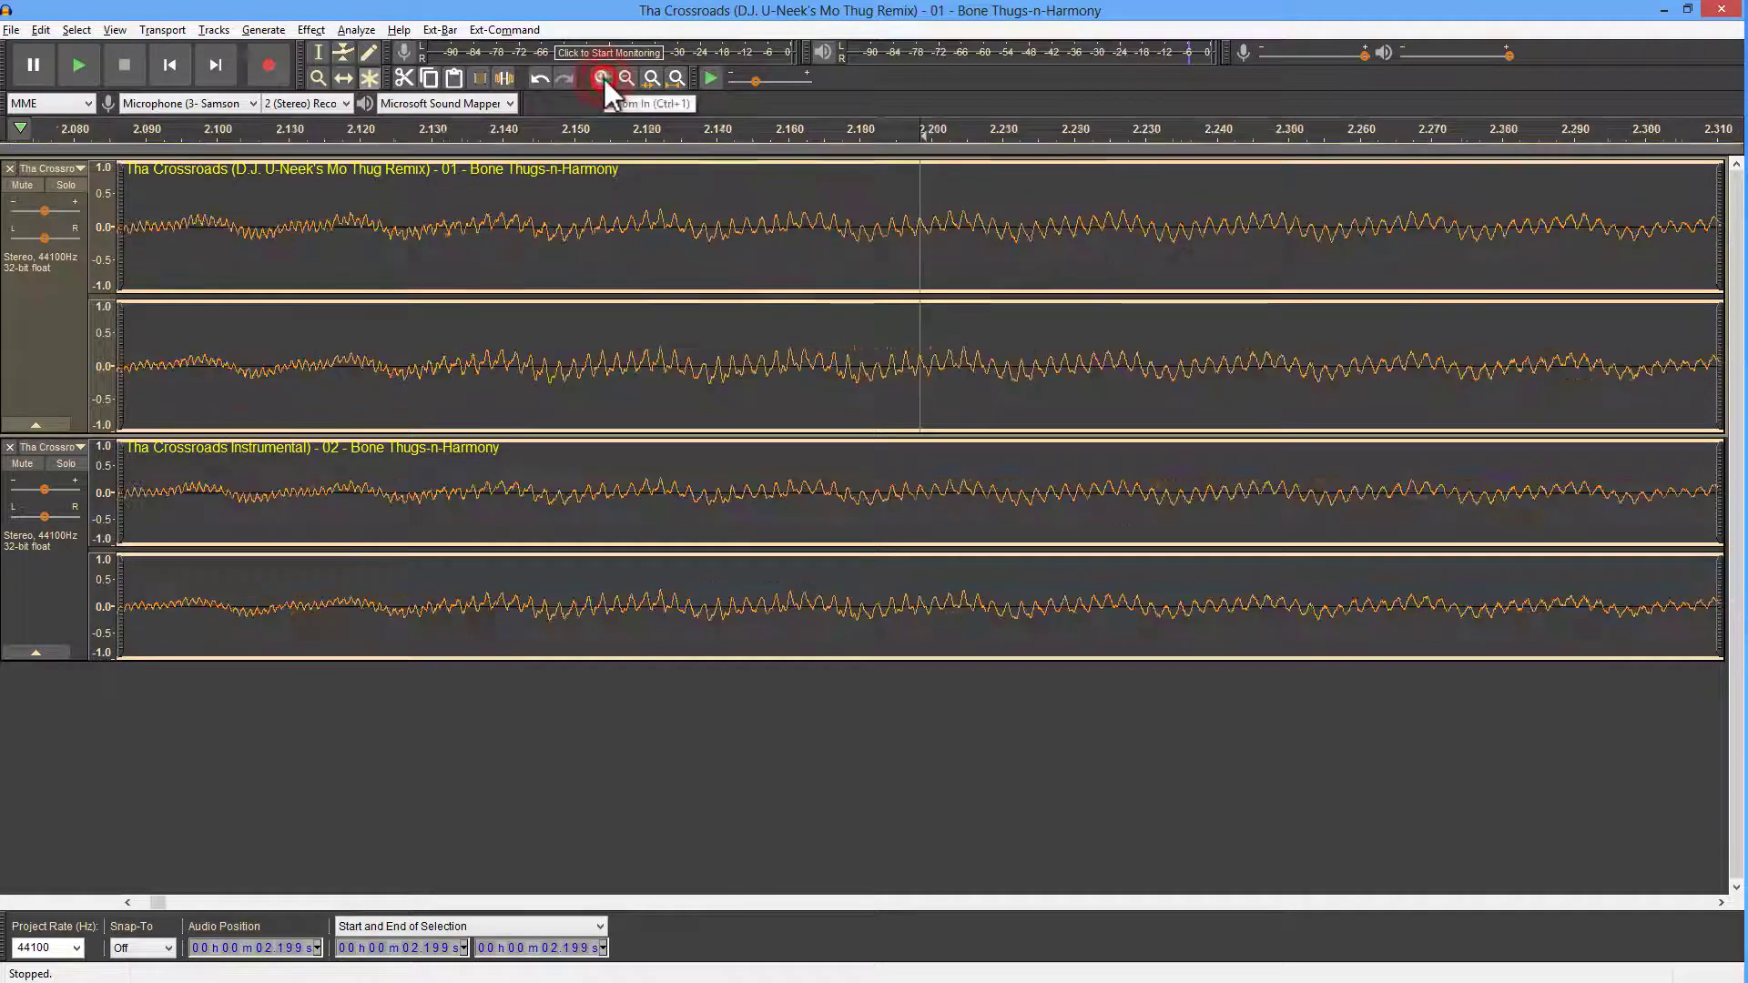
pyautogui.click(604, 78)
pyautogui.click(604, 78)
pyautogui.click(603, 78)
pyautogui.click(603, 79)
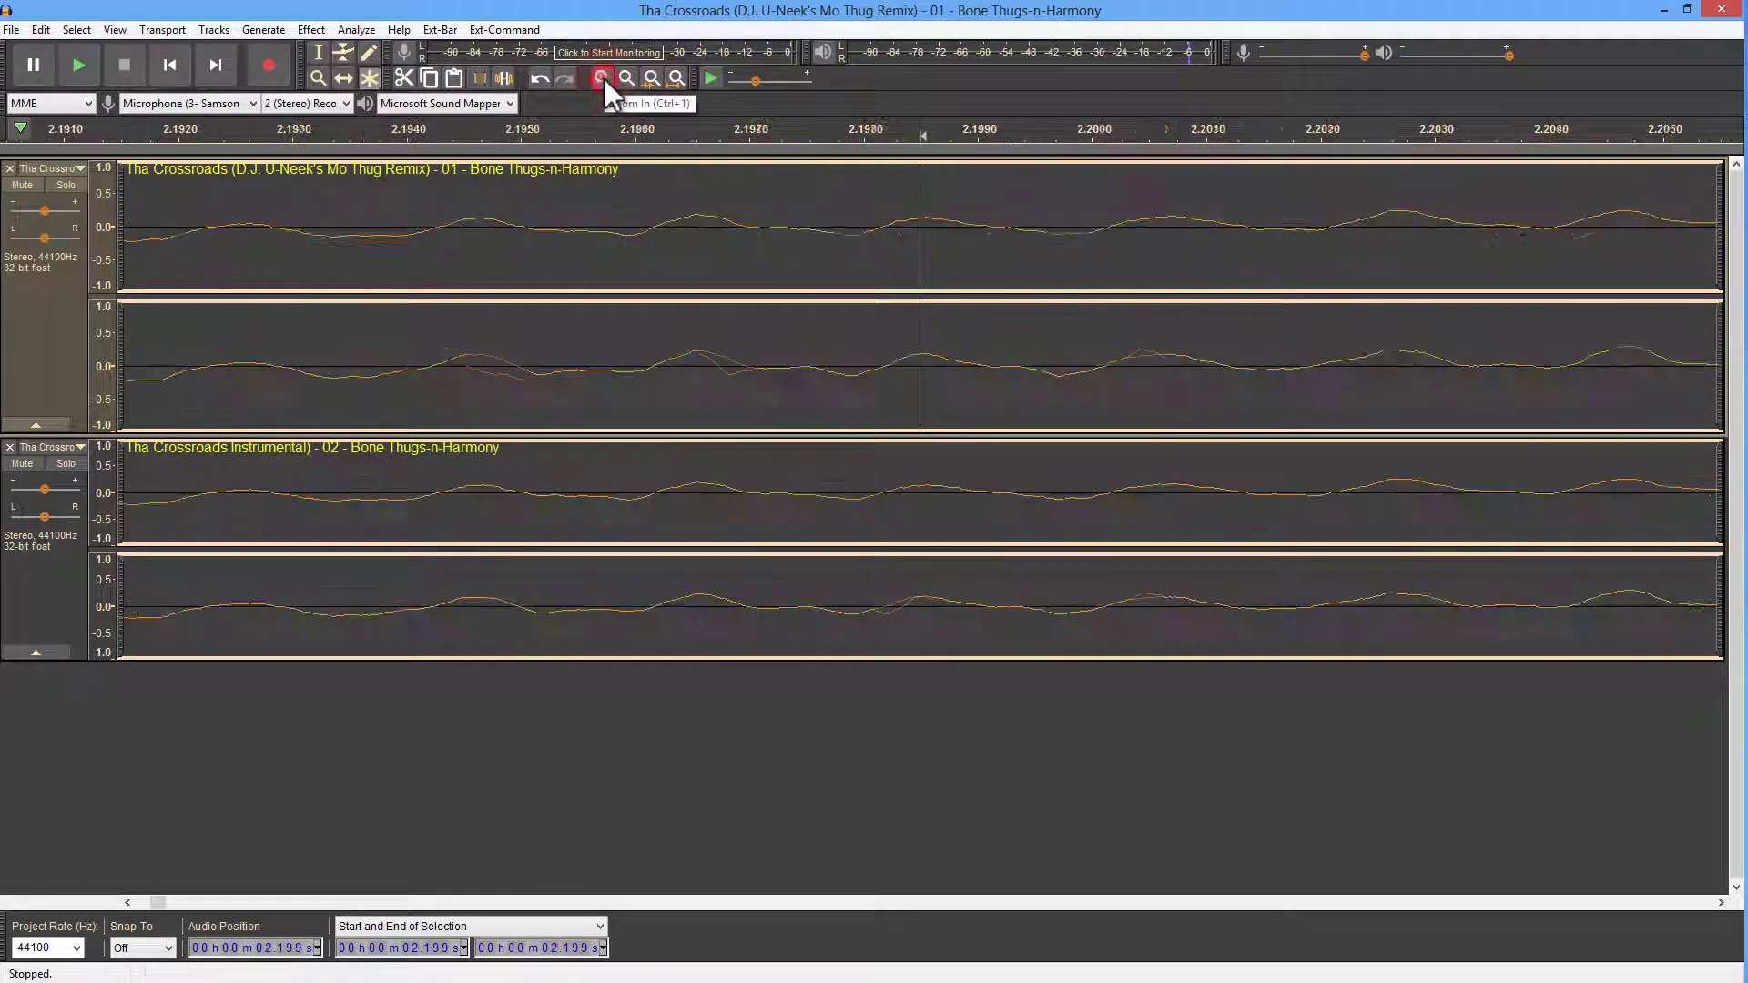
pyautogui.click(604, 79)
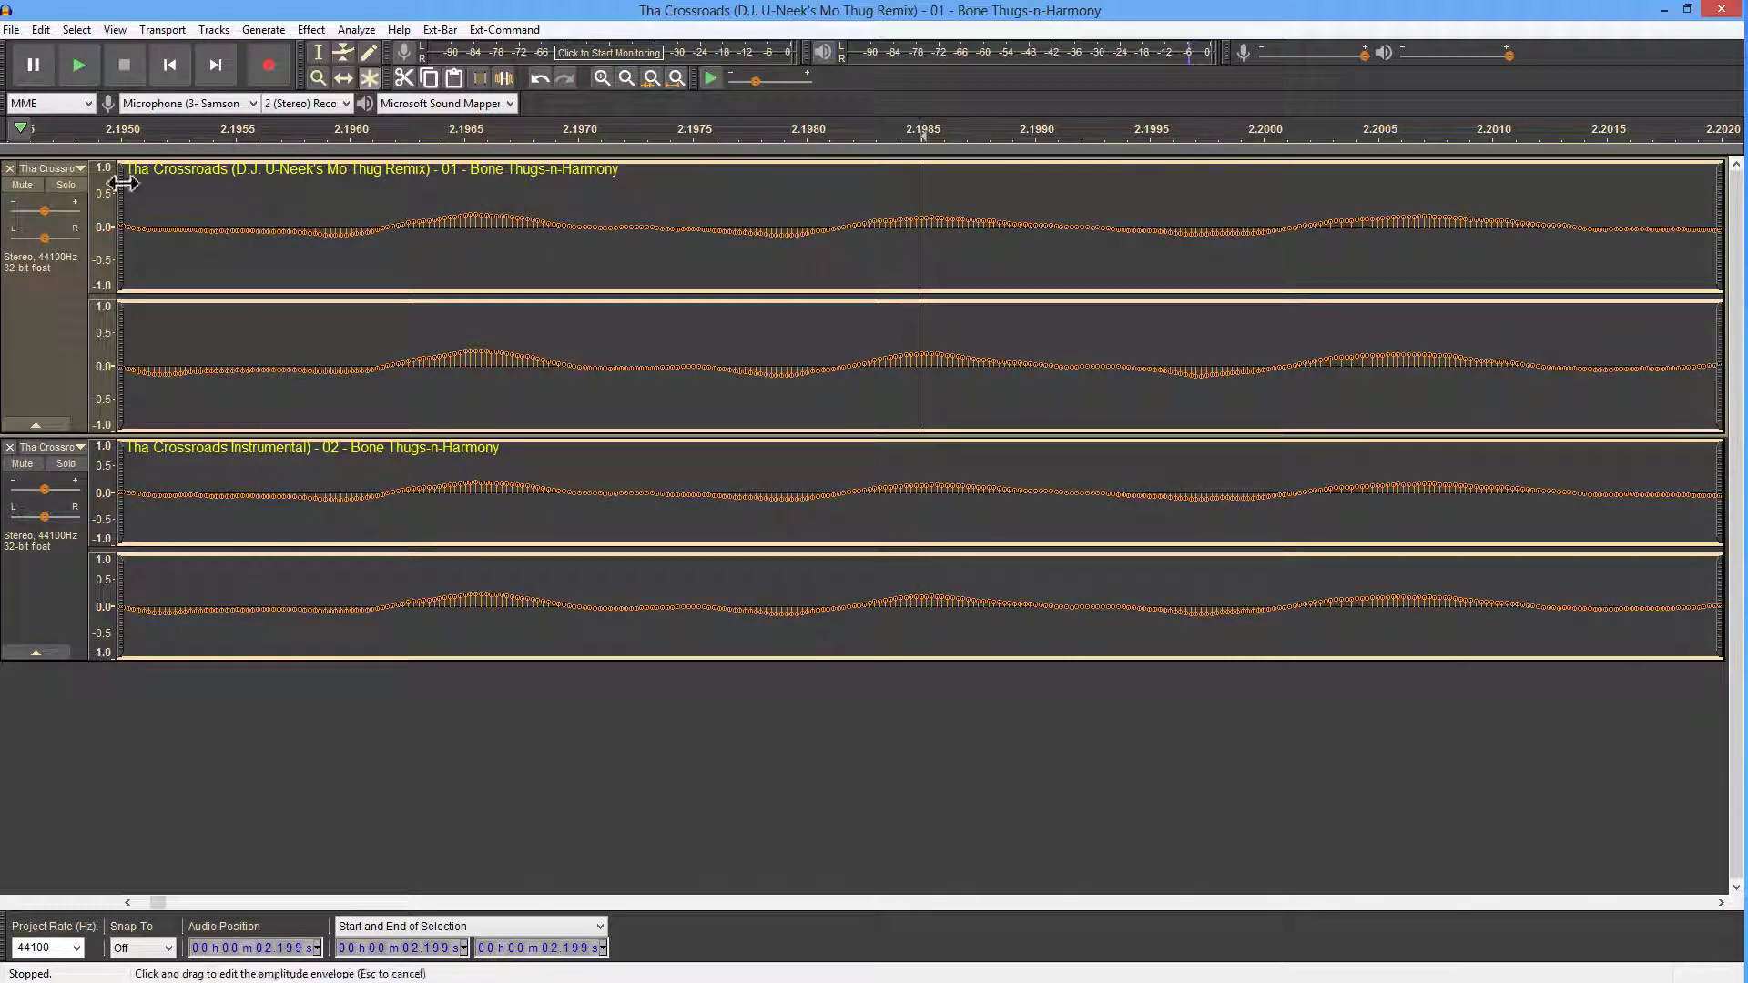
# Step: Switch both the full song and instrumental tracks to the Waveform (dB) display
pyautogui.click(37, 171)
pyautogui.click(83, 331)
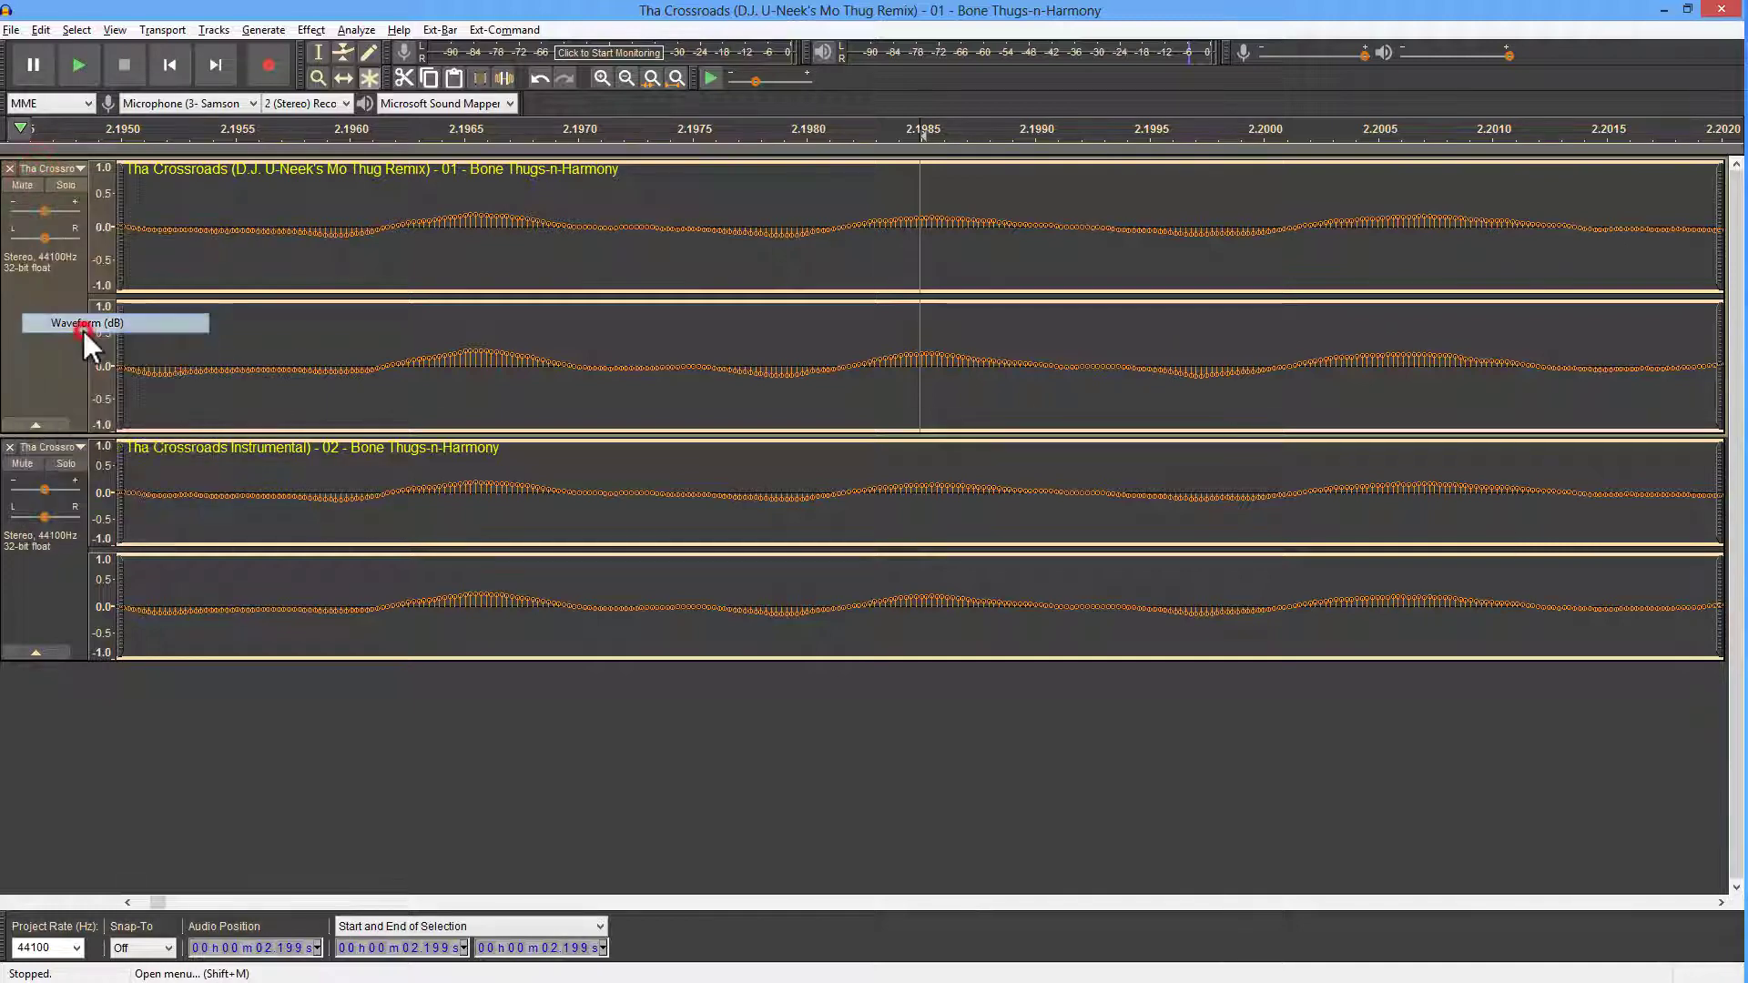
pyautogui.click(40, 446)
pyautogui.click(73, 599)
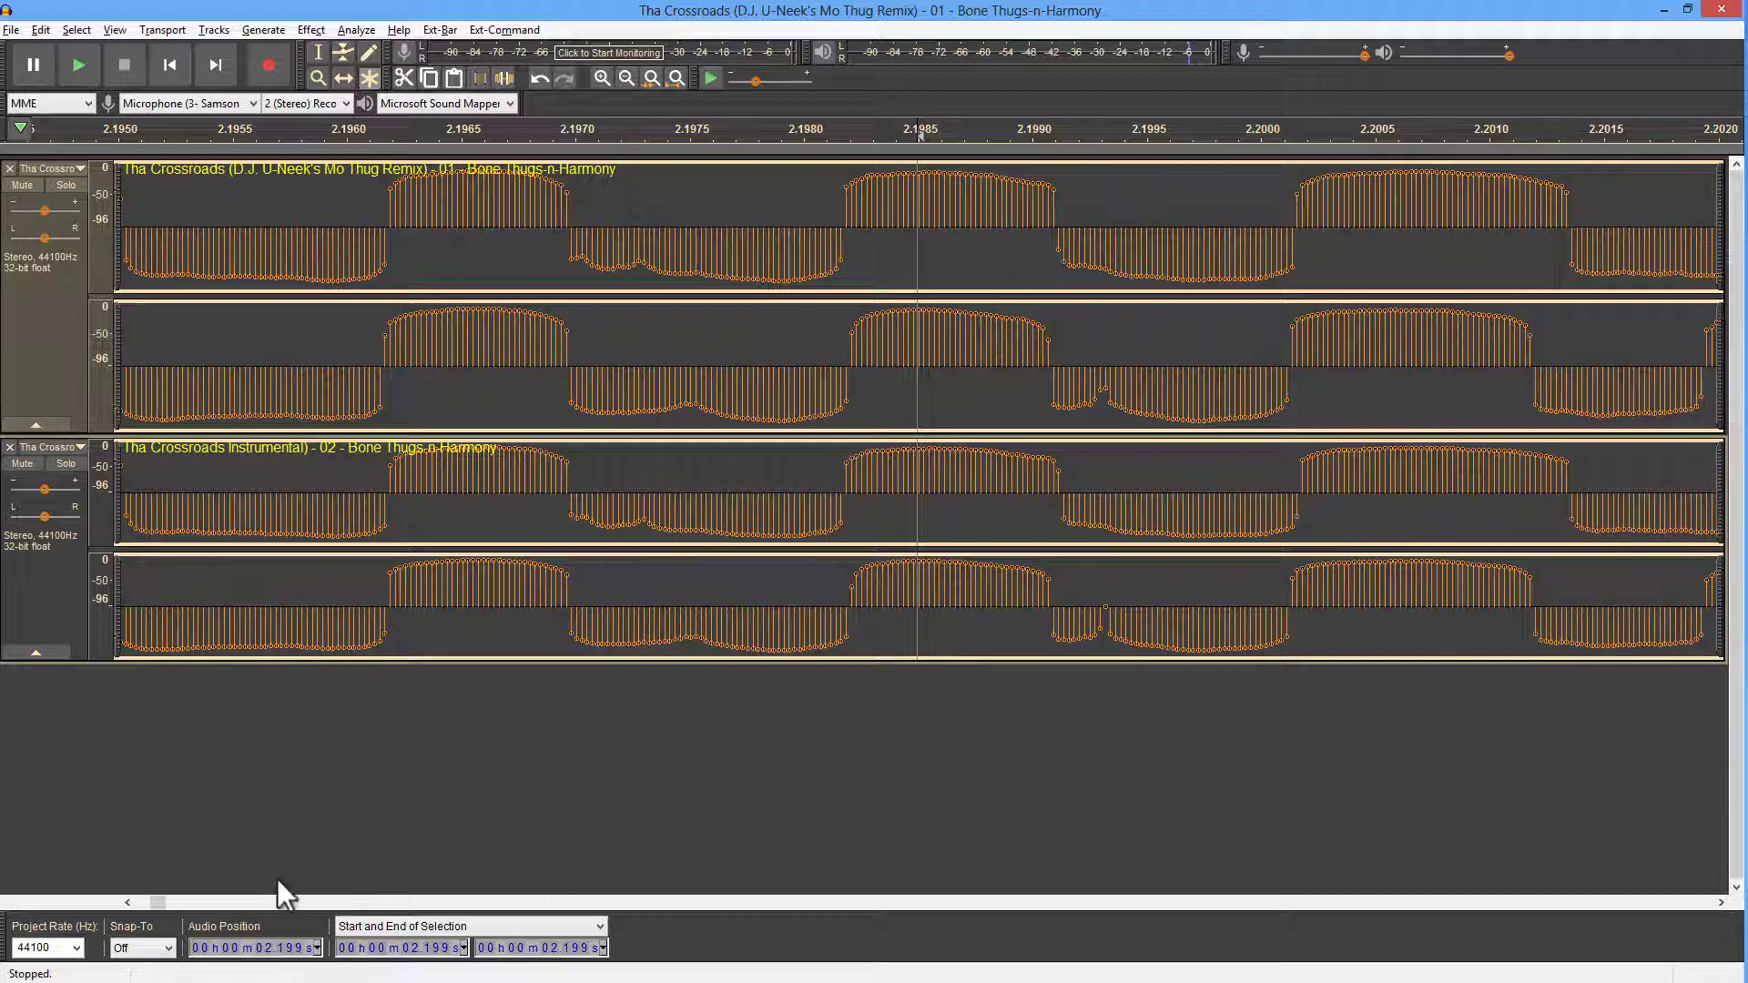
# Step: Scroll along the timeline through the zoomed-in waveforms
pyautogui.click(175, 904)
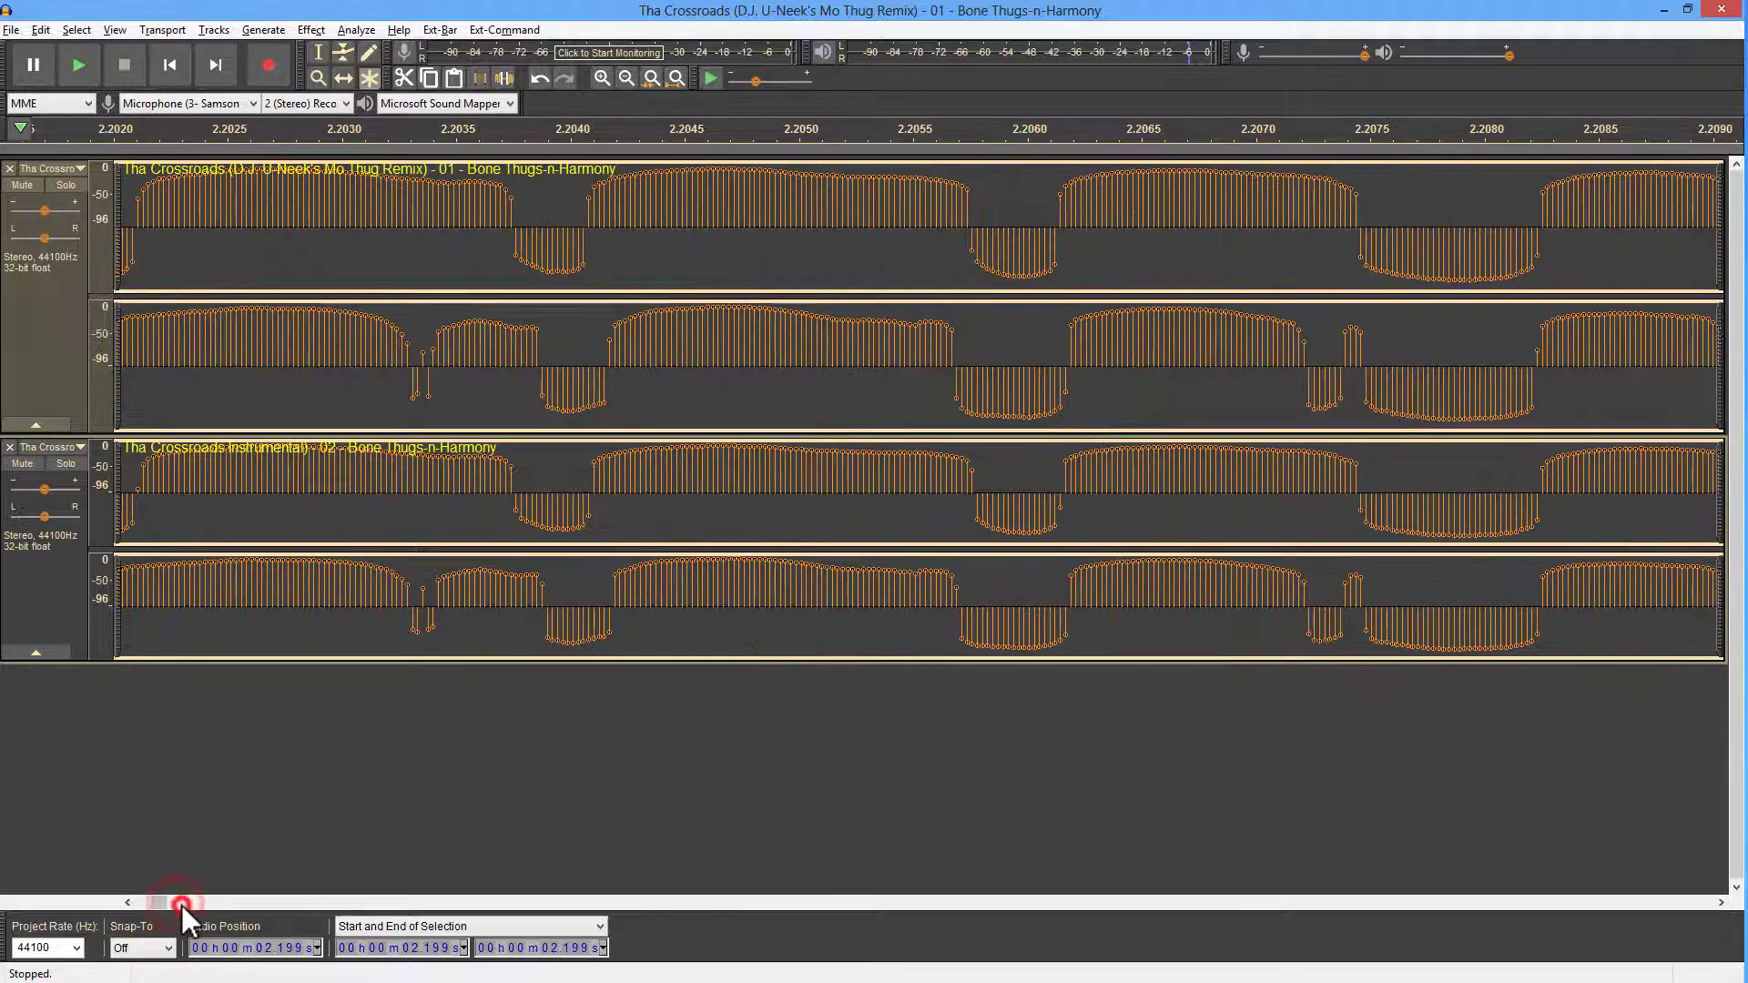
pyautogui.click(183, 905)
pyautogui.click(183, 905)
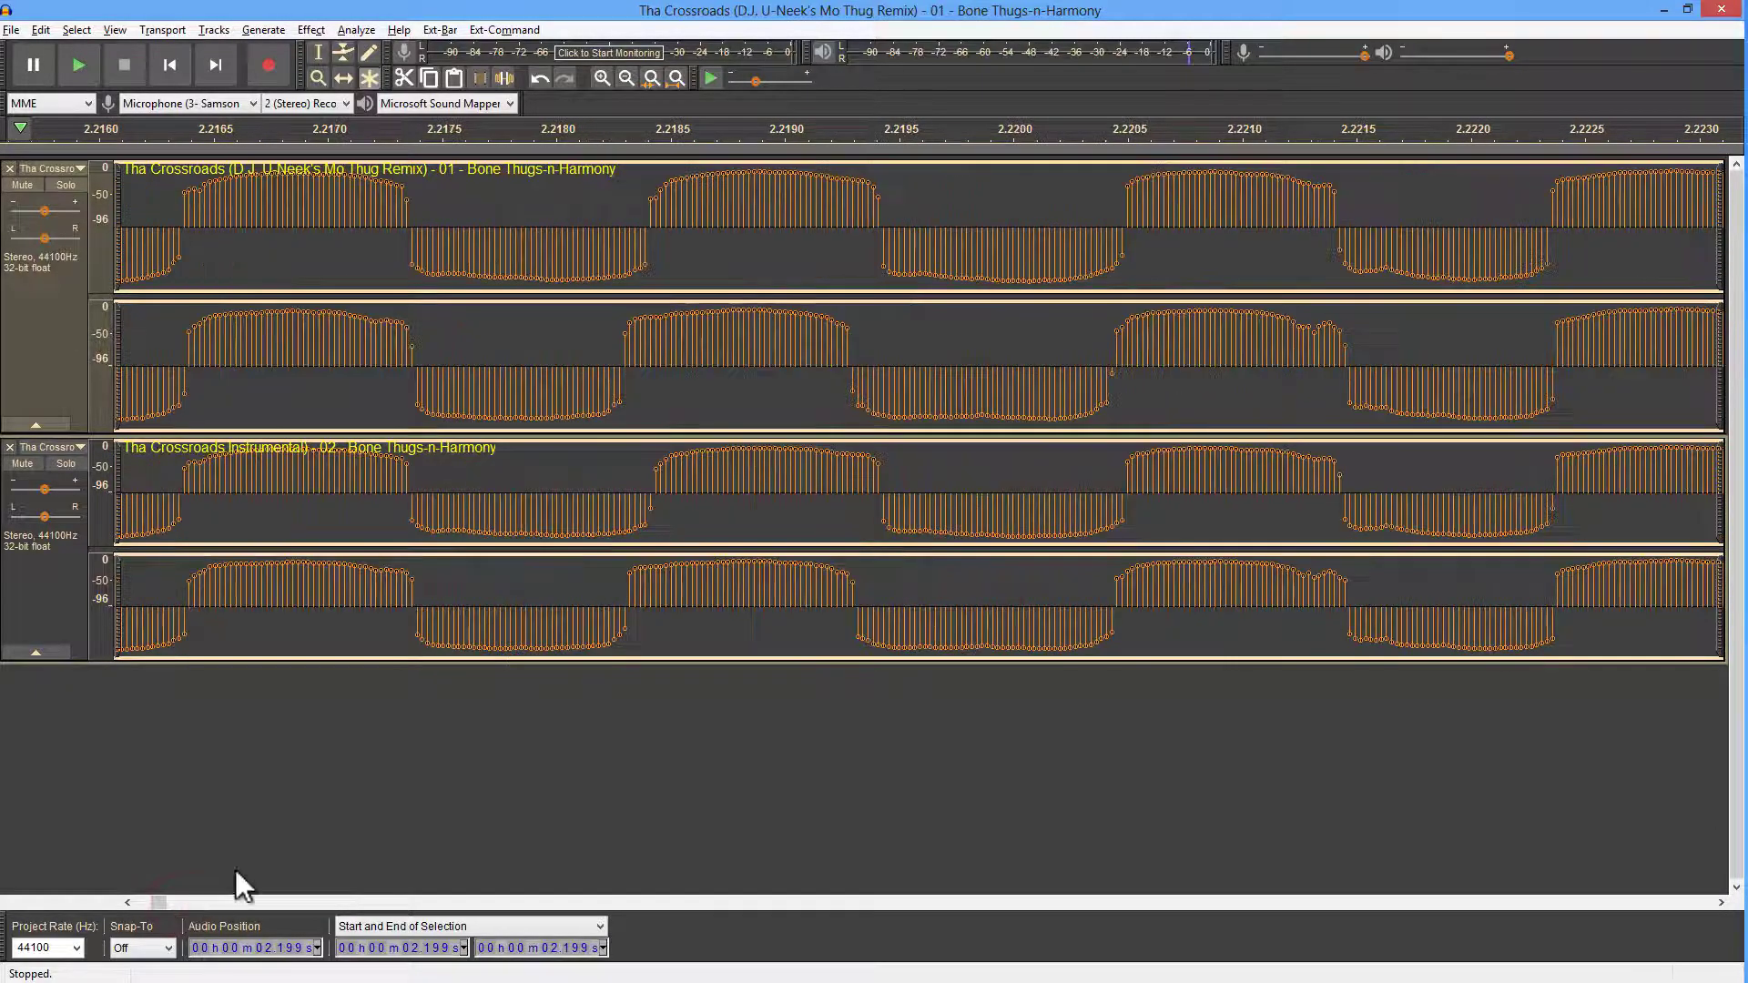
pyautogui.moveTo(160, 901); pyautogui.dragTo(823, 876)
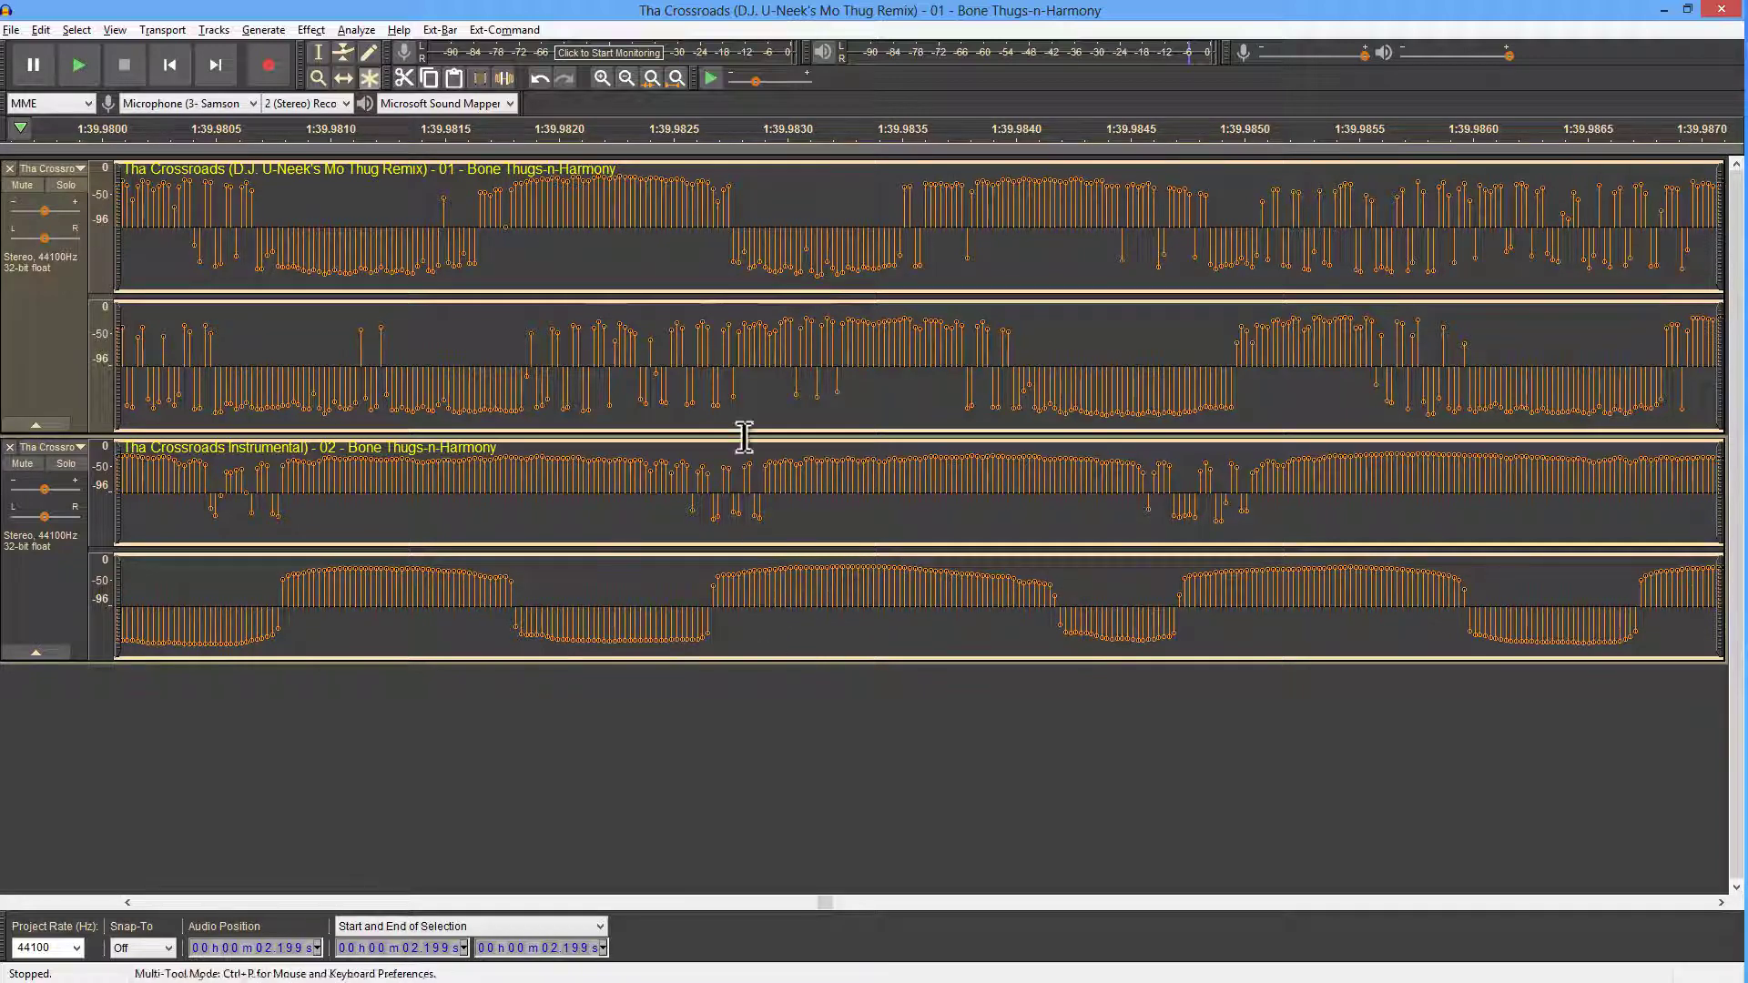
# Step: Zoom out to show about fifteen seconds and scroll back to the project's beginning
pyautogui.click(627, 77)
pyautogui.click(626, 78)
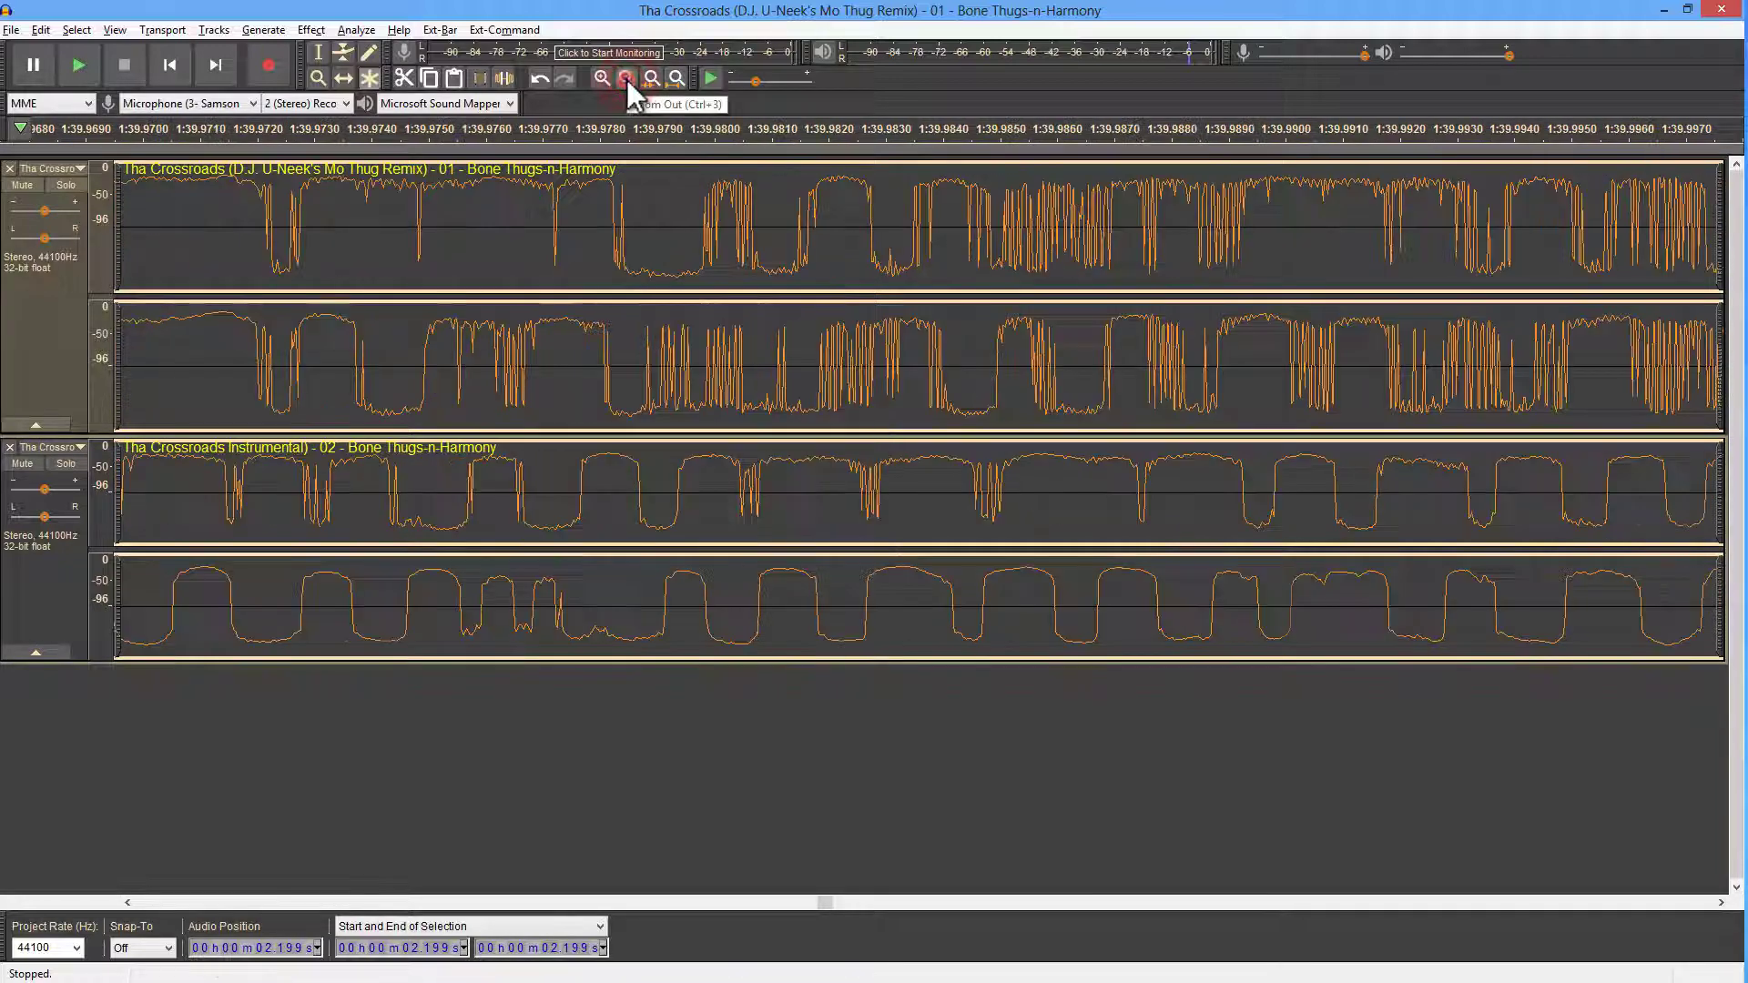
pyautogui.click(627, 79)
pyautogui.click(626, 79)
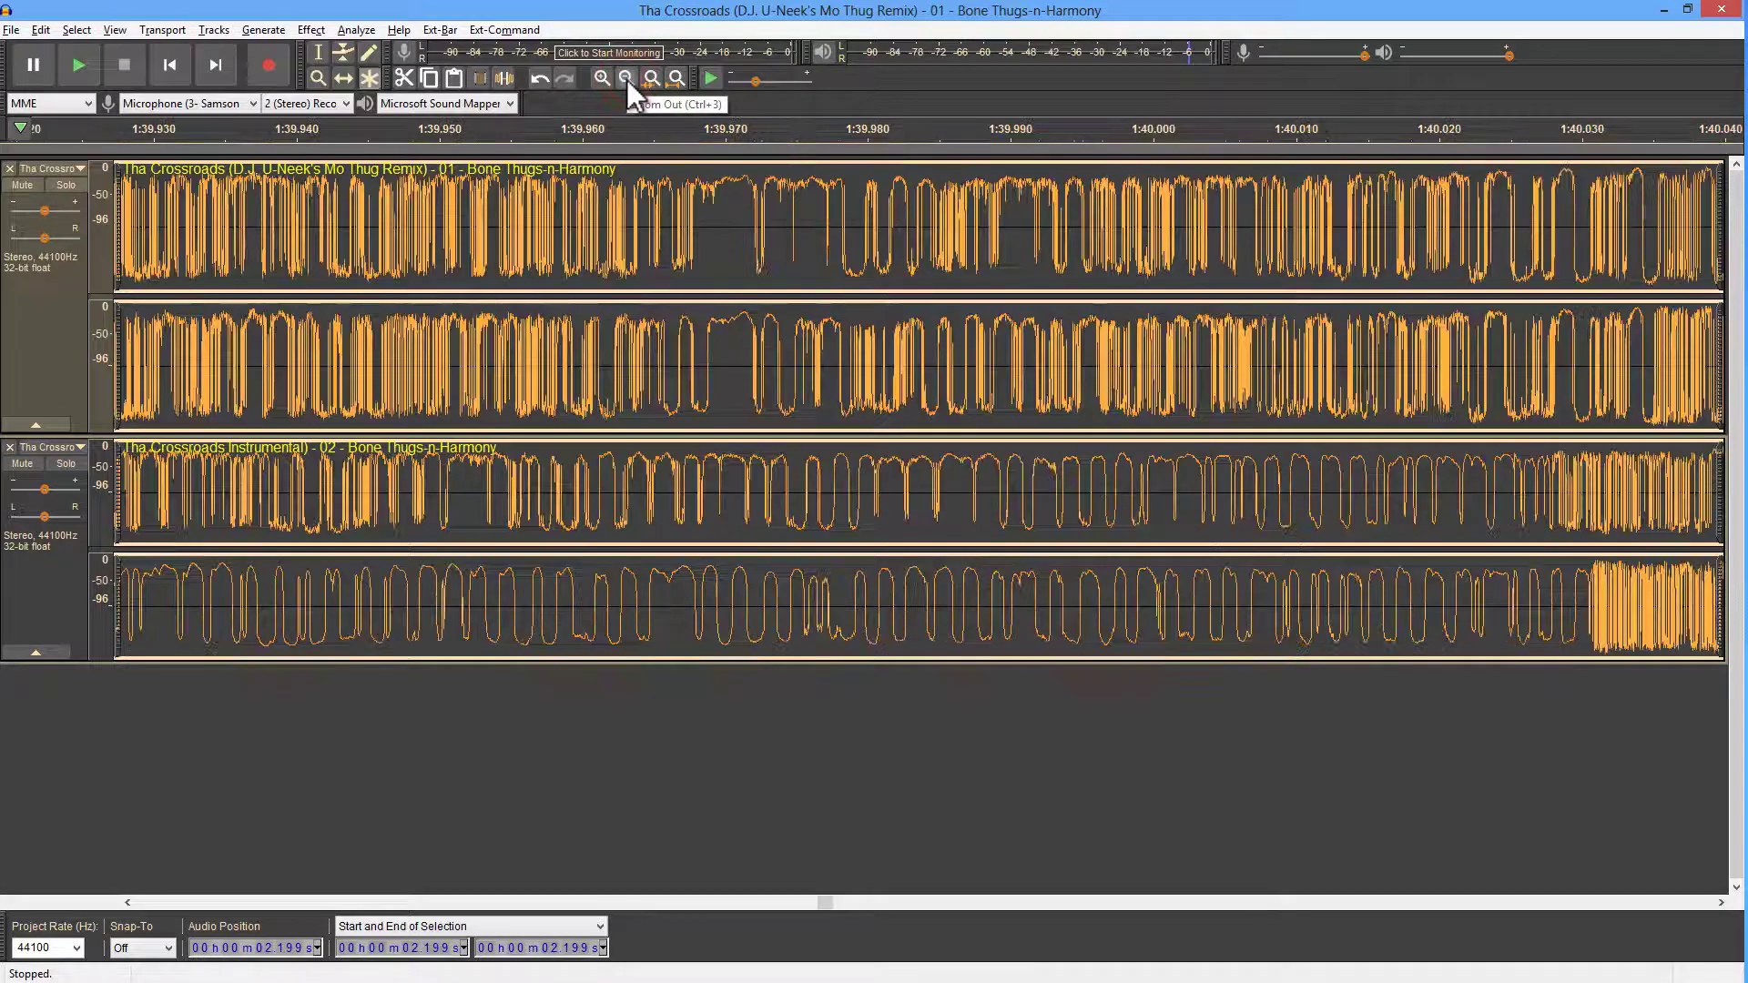
pyautogui.click(627, 79)
pyautogui.click(627, 79)
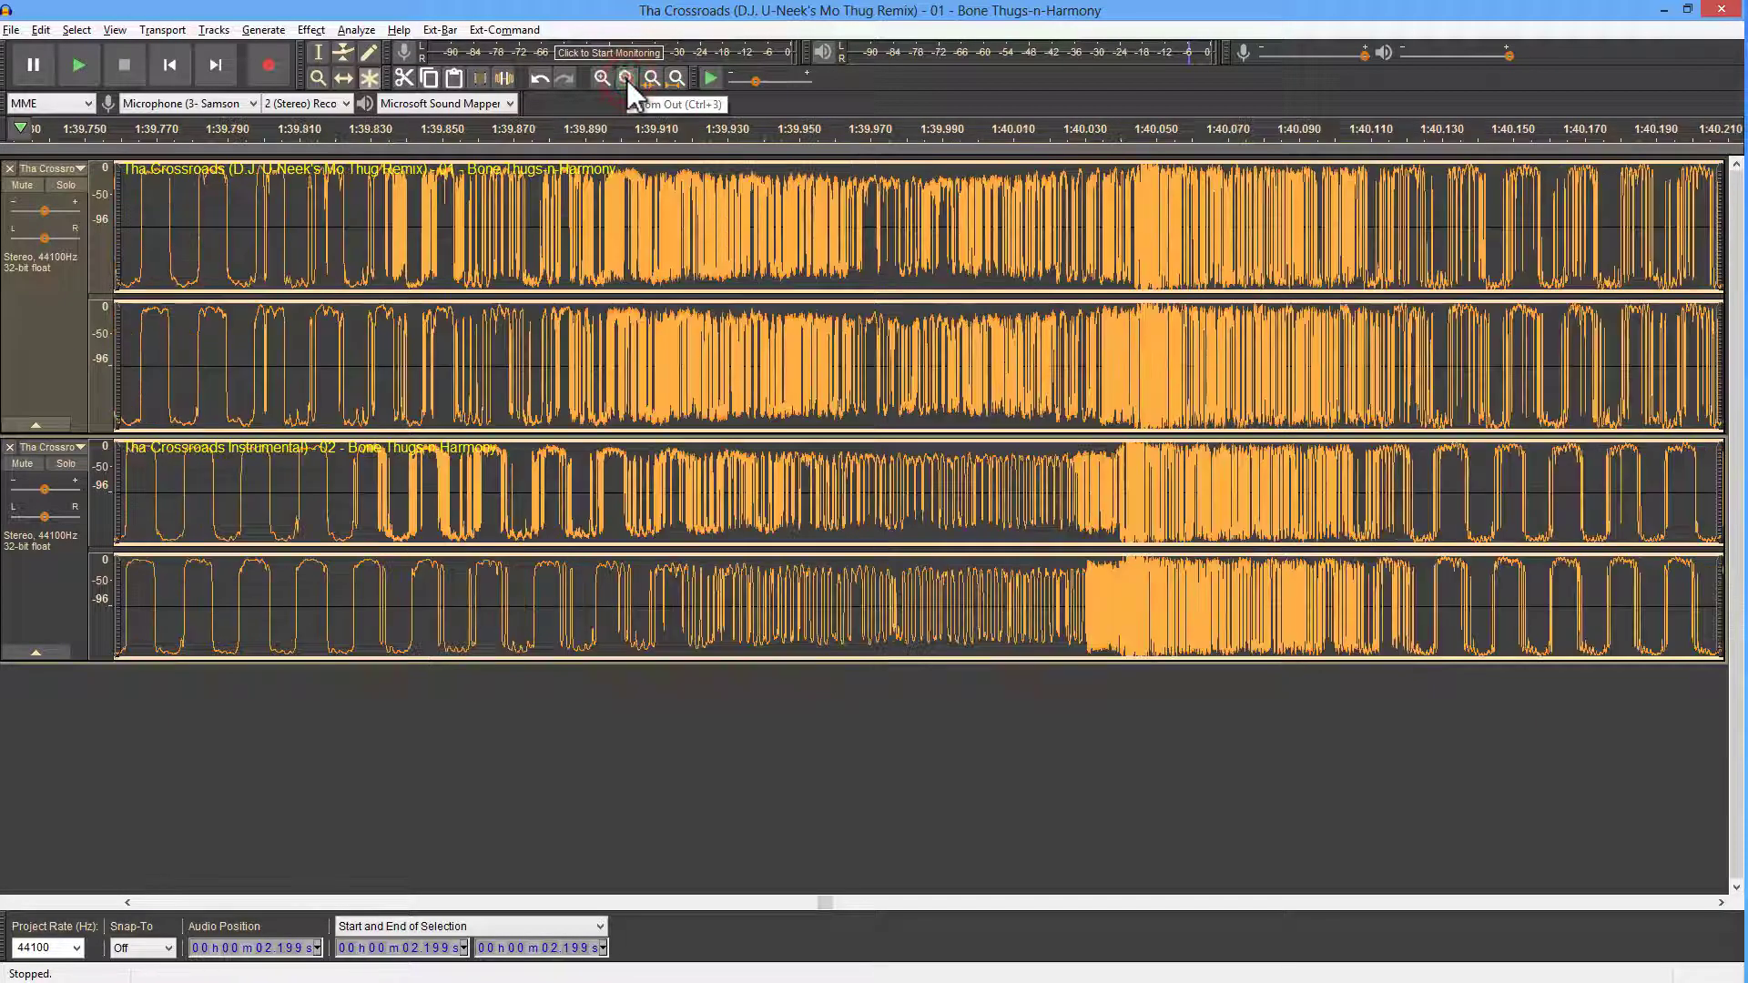
pyautogui.click(626, 79)
pyautogui.click(627, 80)
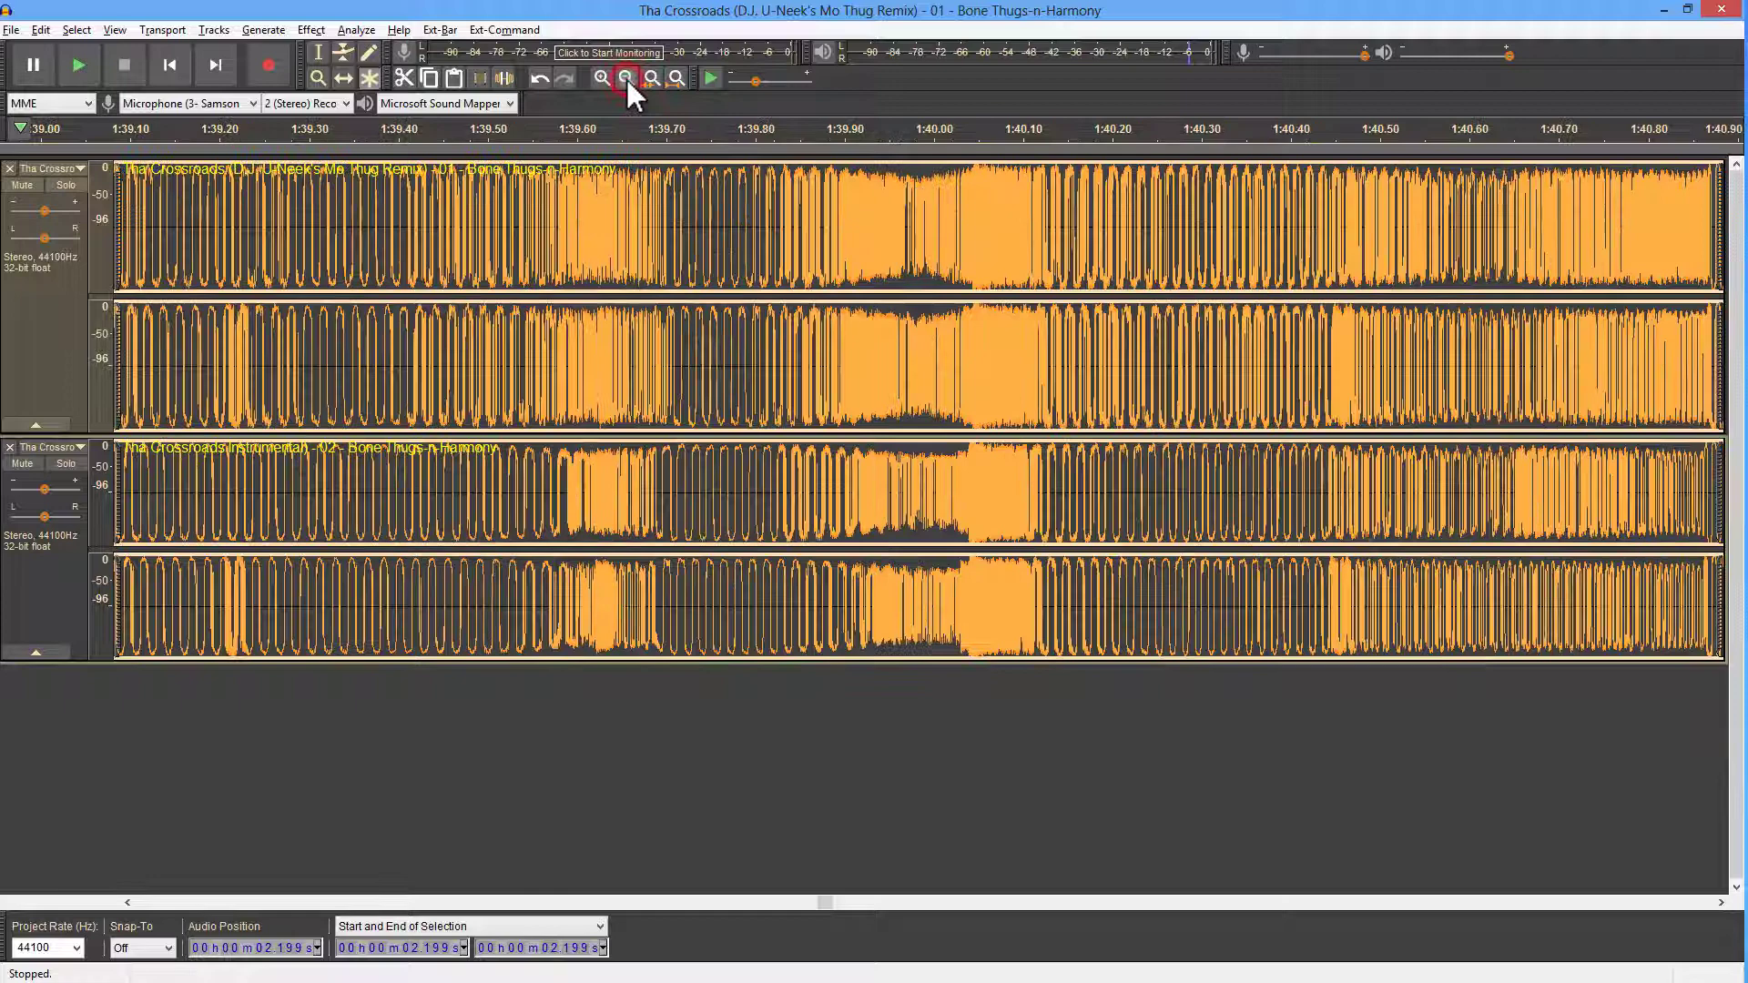
pyautogui.click(626, 79)
pyautogui.click(627, 80)
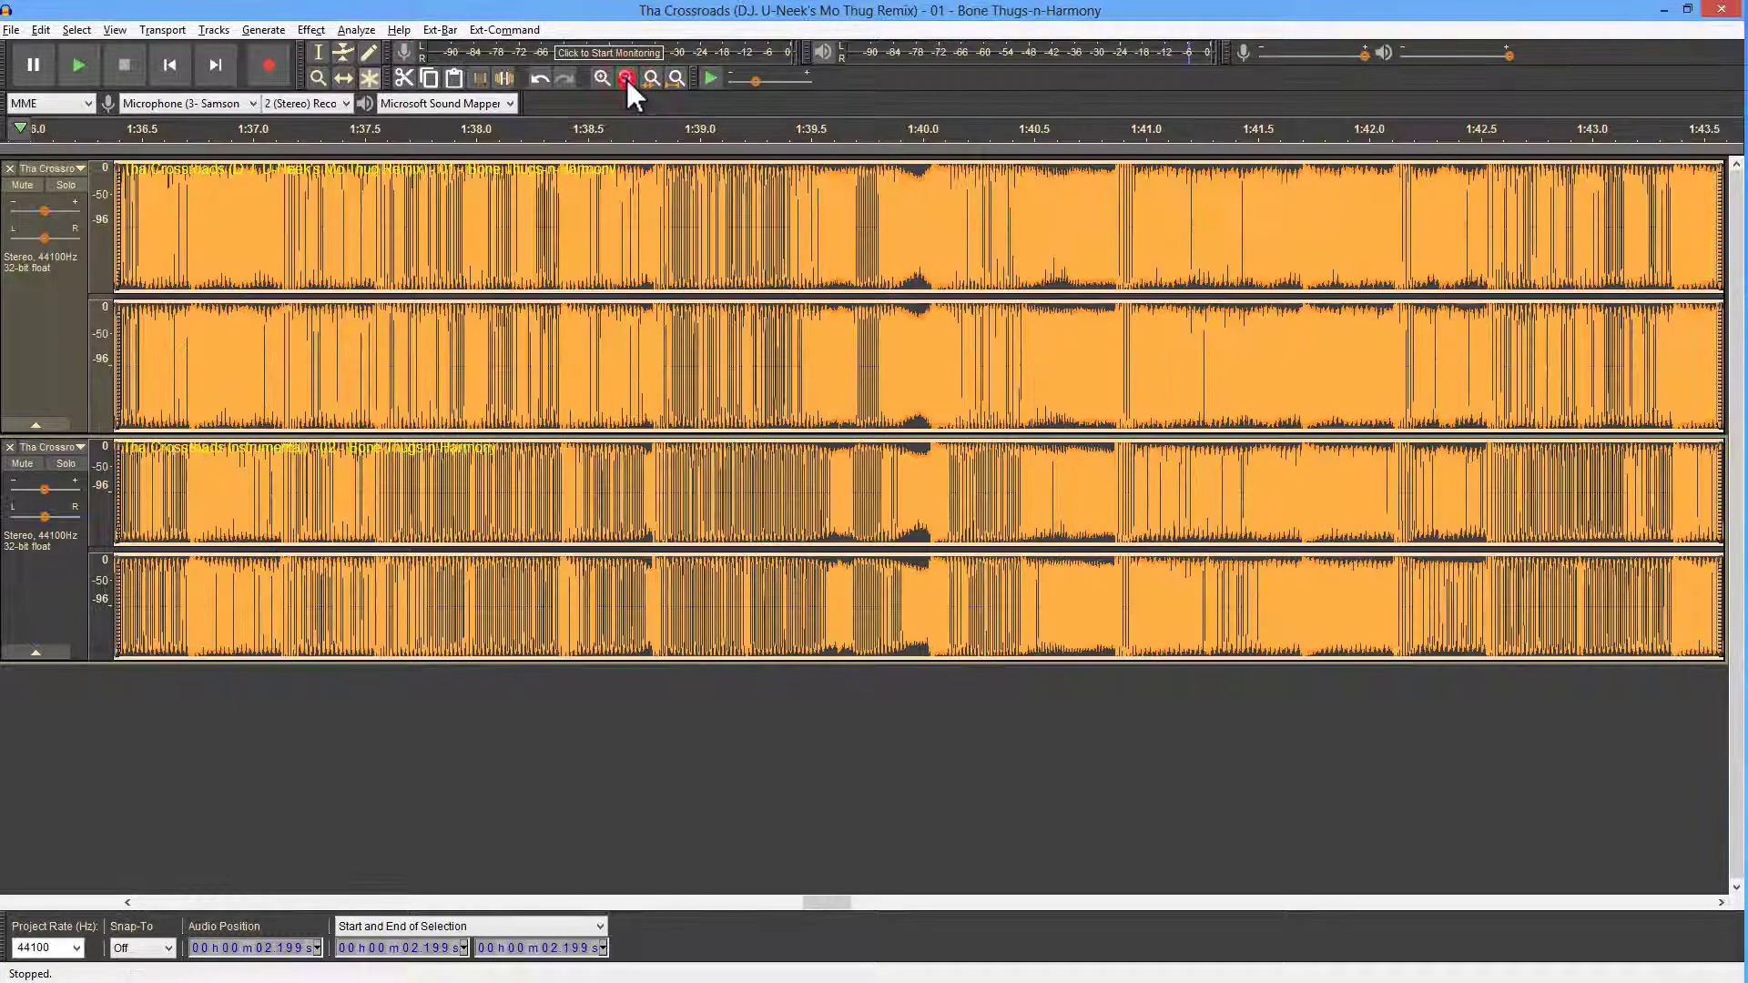
pyautogui.click(626, 79)
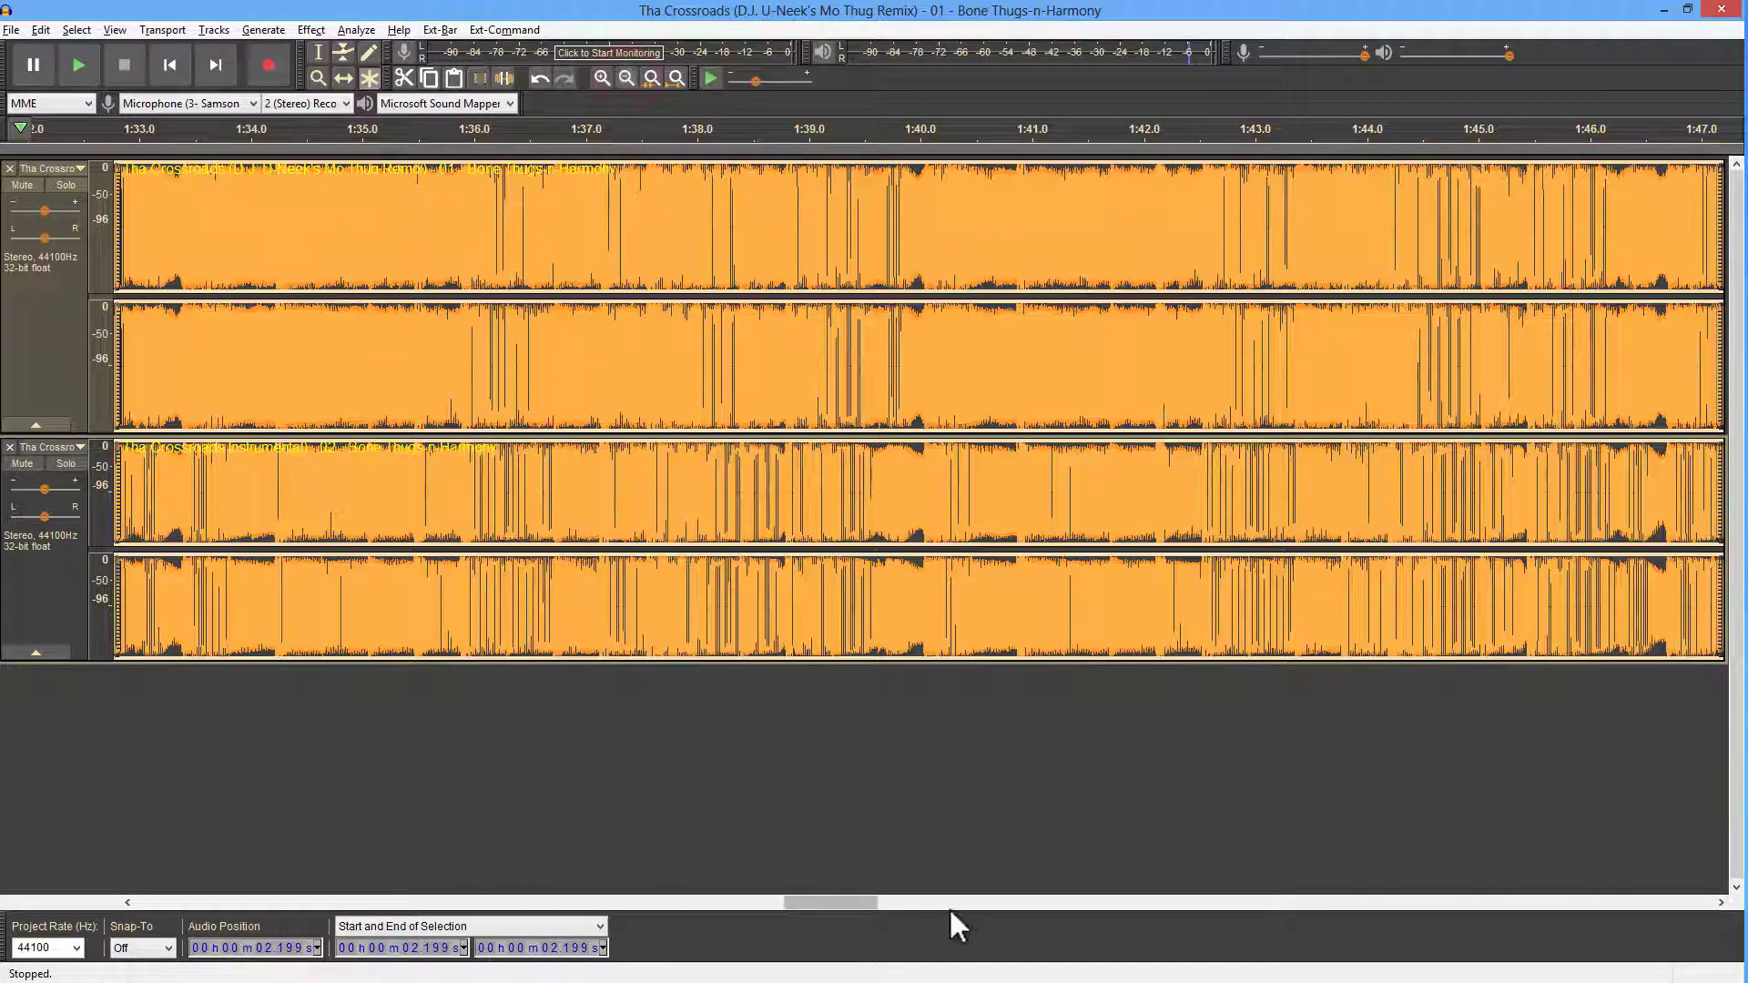
pyautogui.moveTo(836, 905); pyautogui.dragTo(202, 865)
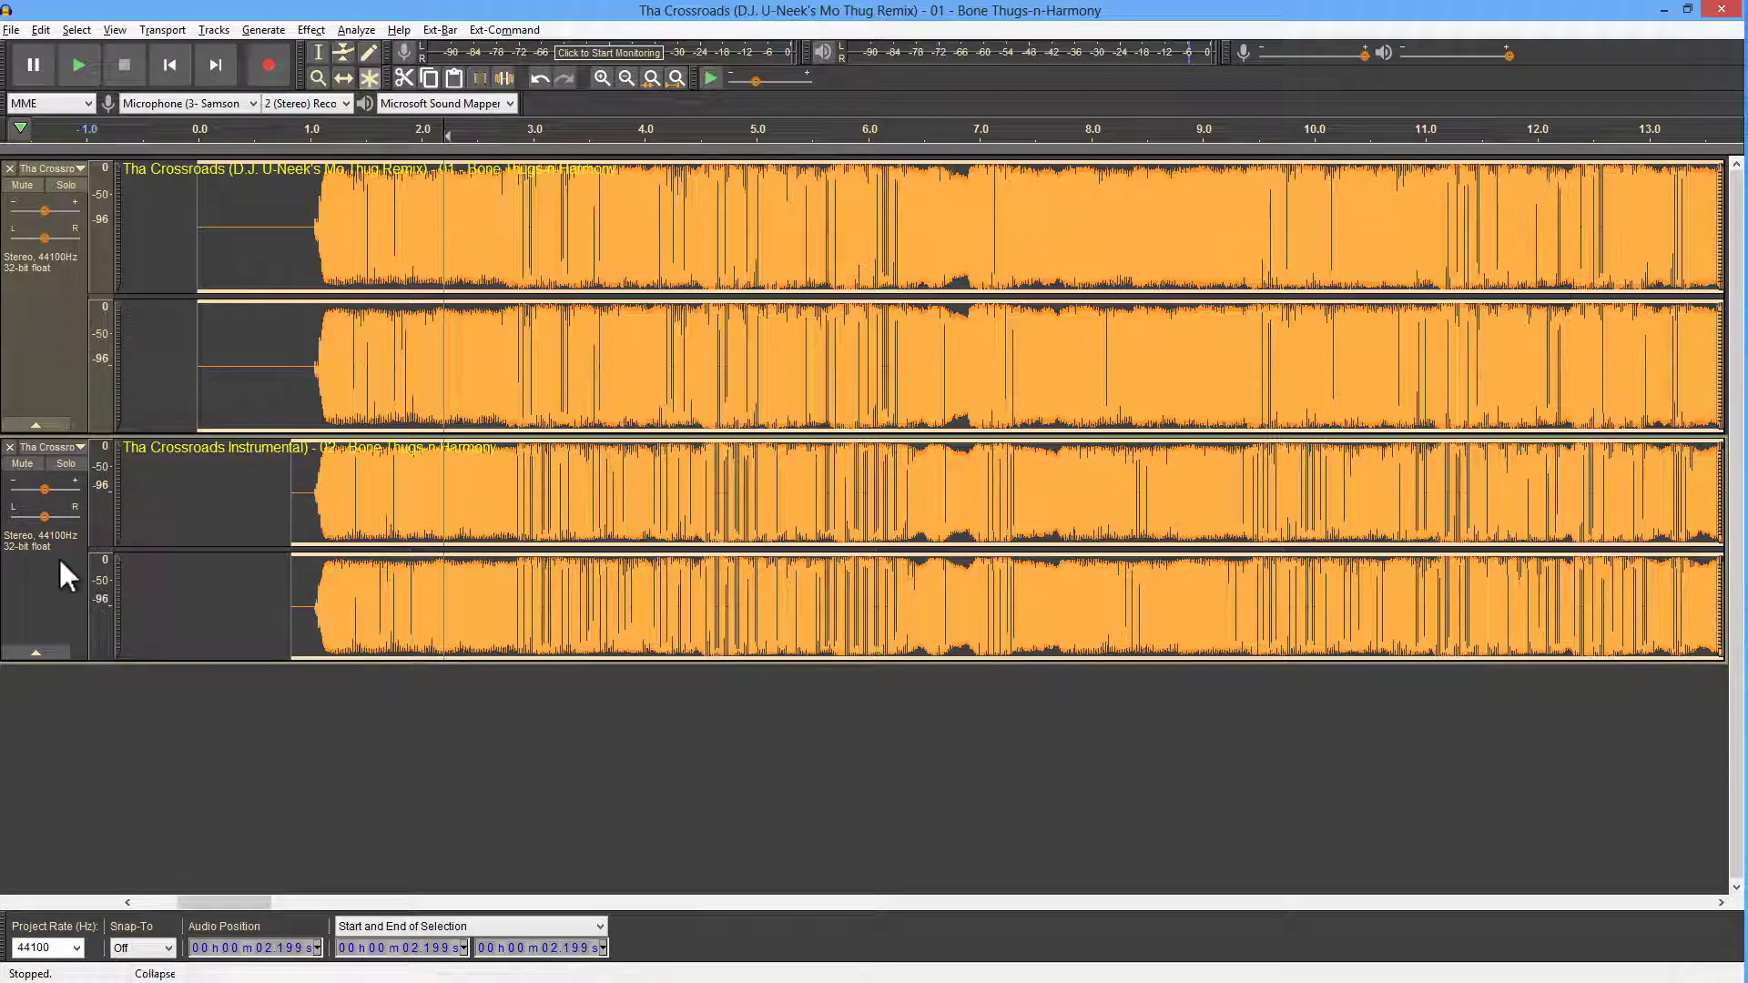
# Step: Invert the polarity of the whole instrumental track with Effect > Invert
pyautogui.click(47, 601)
pyautogui.click(311, 29)
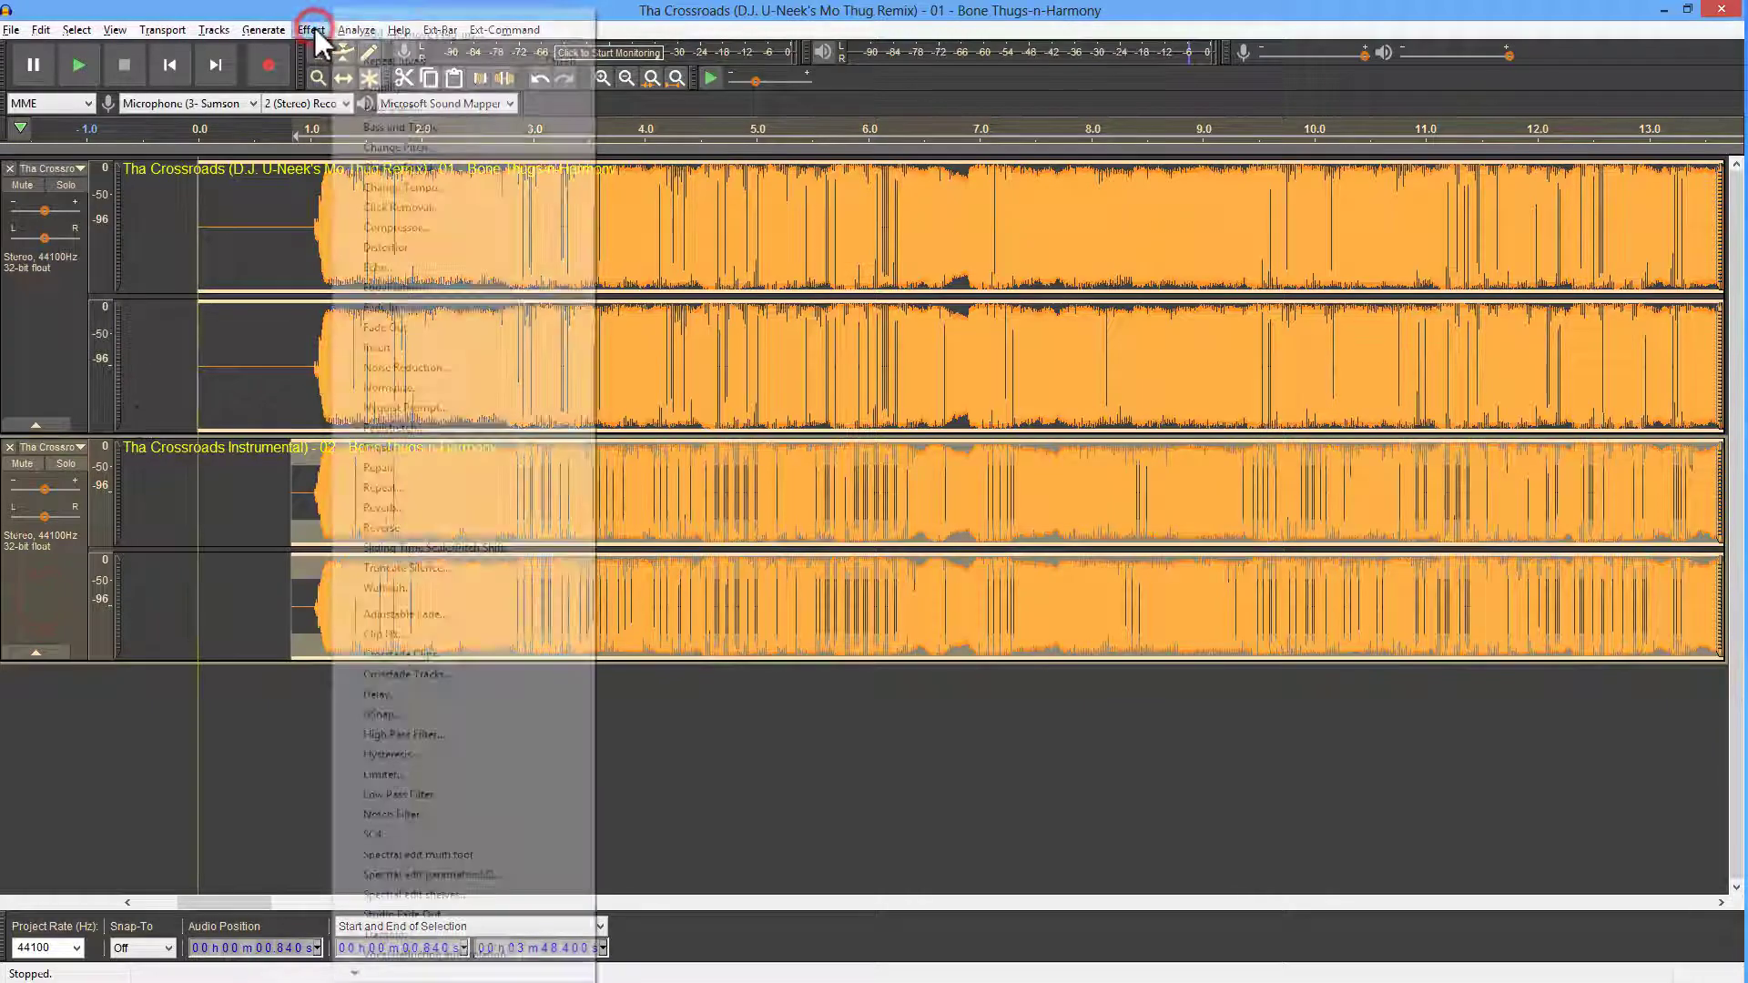
pyautogui.click(391, 349)
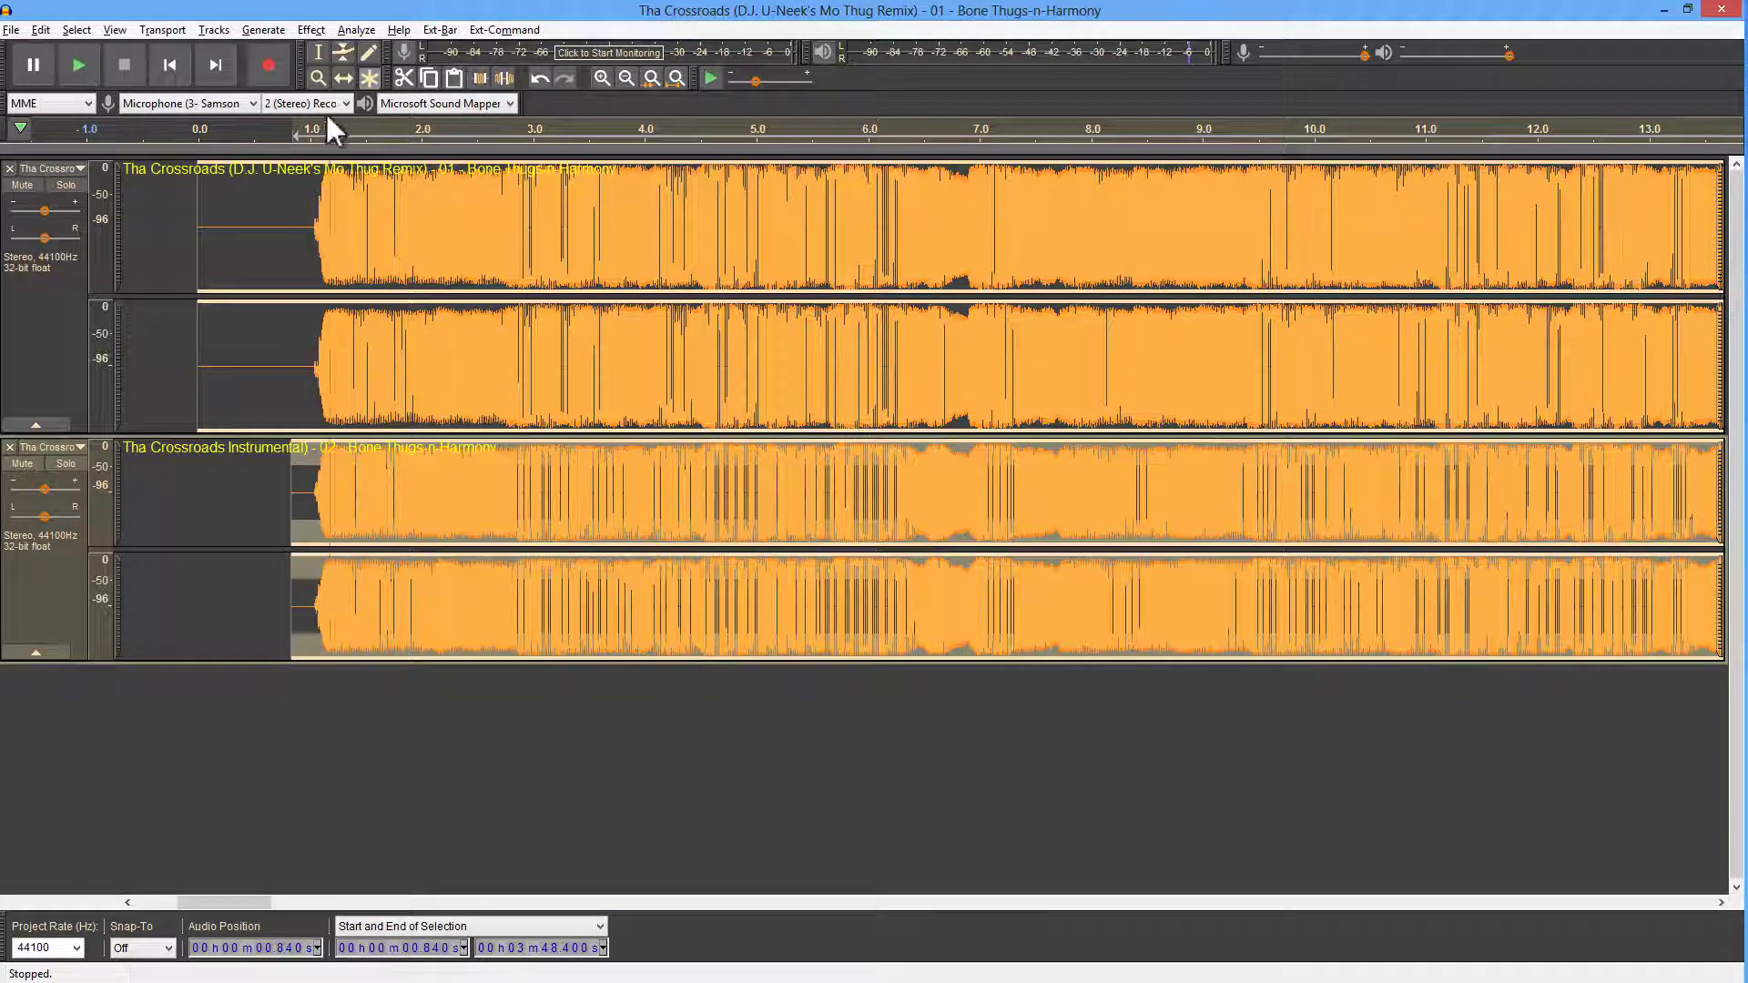
pyautogui.click(317, 30)
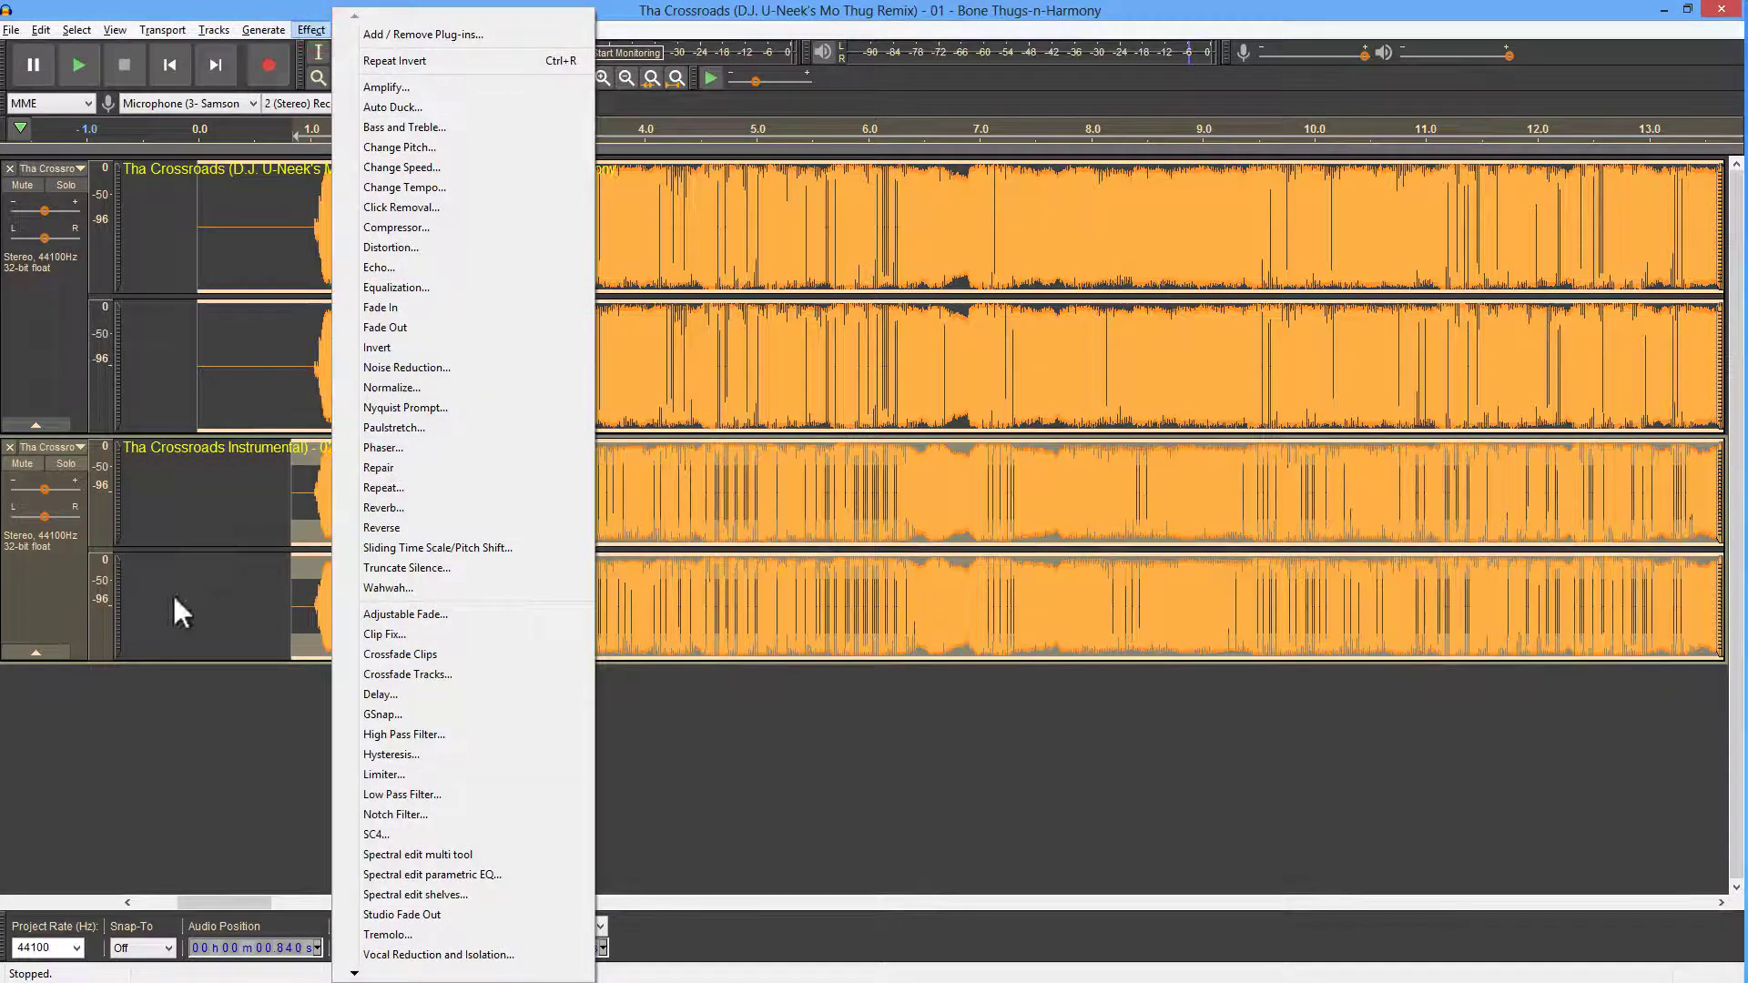
pyautogui.click(36, 598)
# Step: Play back from about 1.35 s to check the inverted result, then stop
pyautogui.click(317, 487)
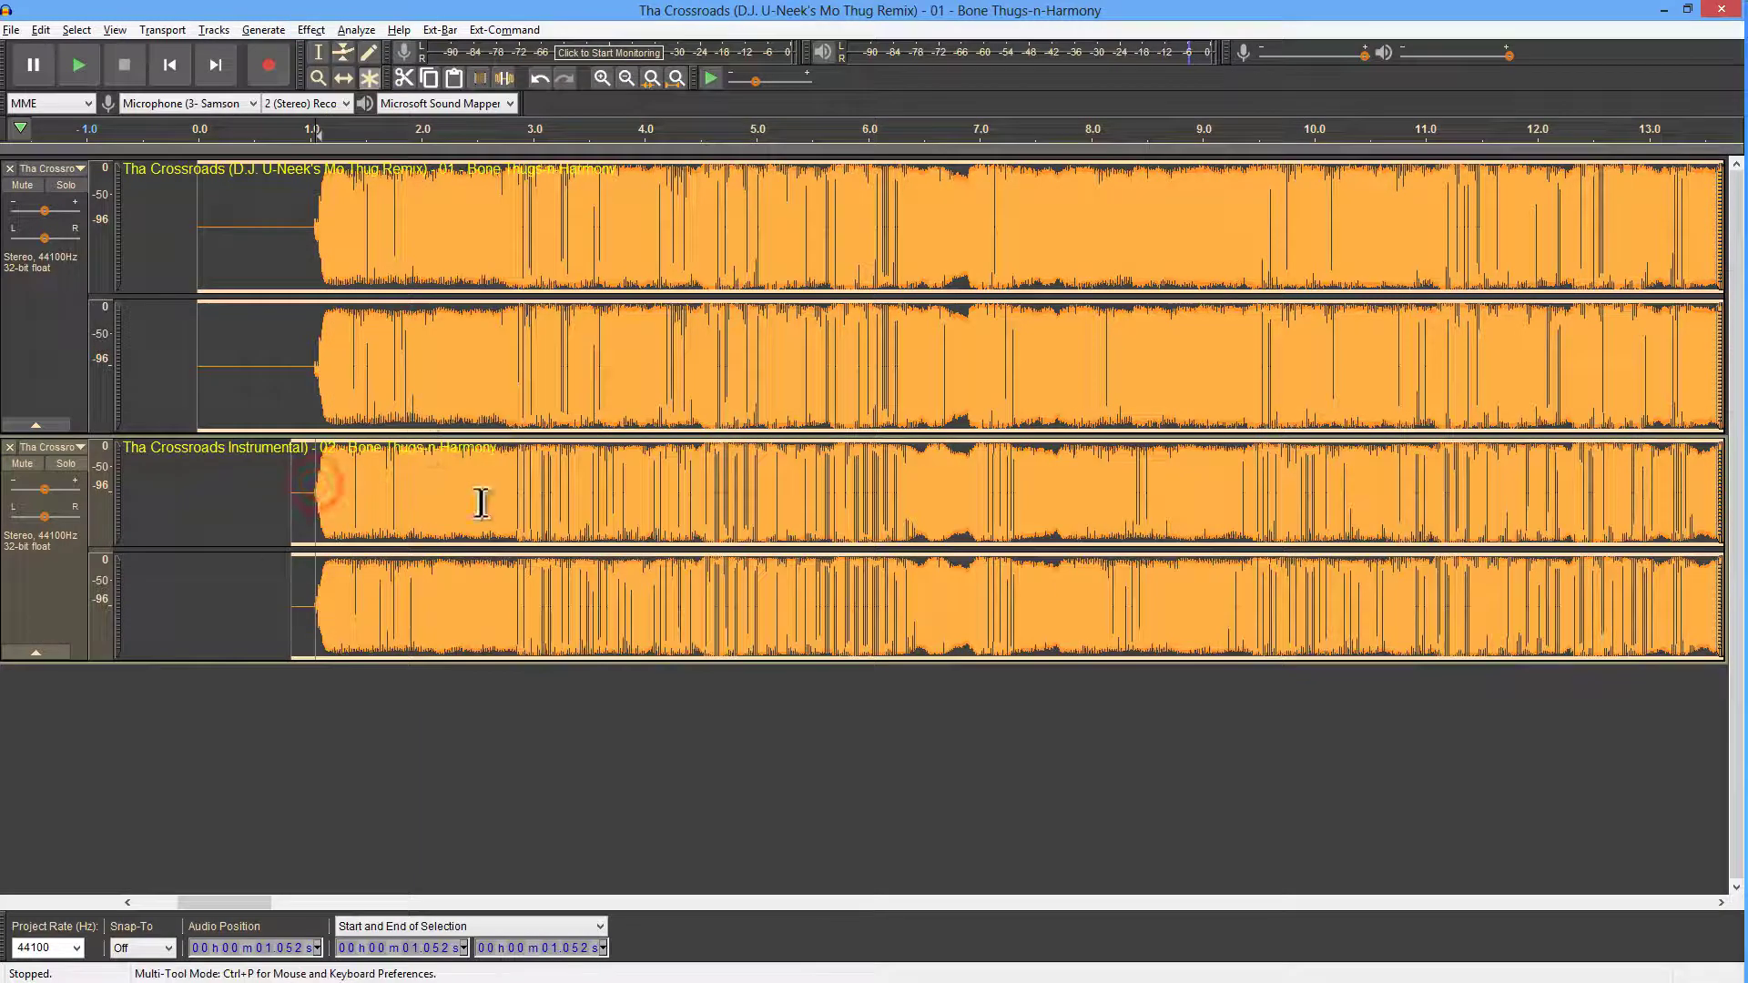
pyautogui.click(351, 227)
pyautogui.press('space')
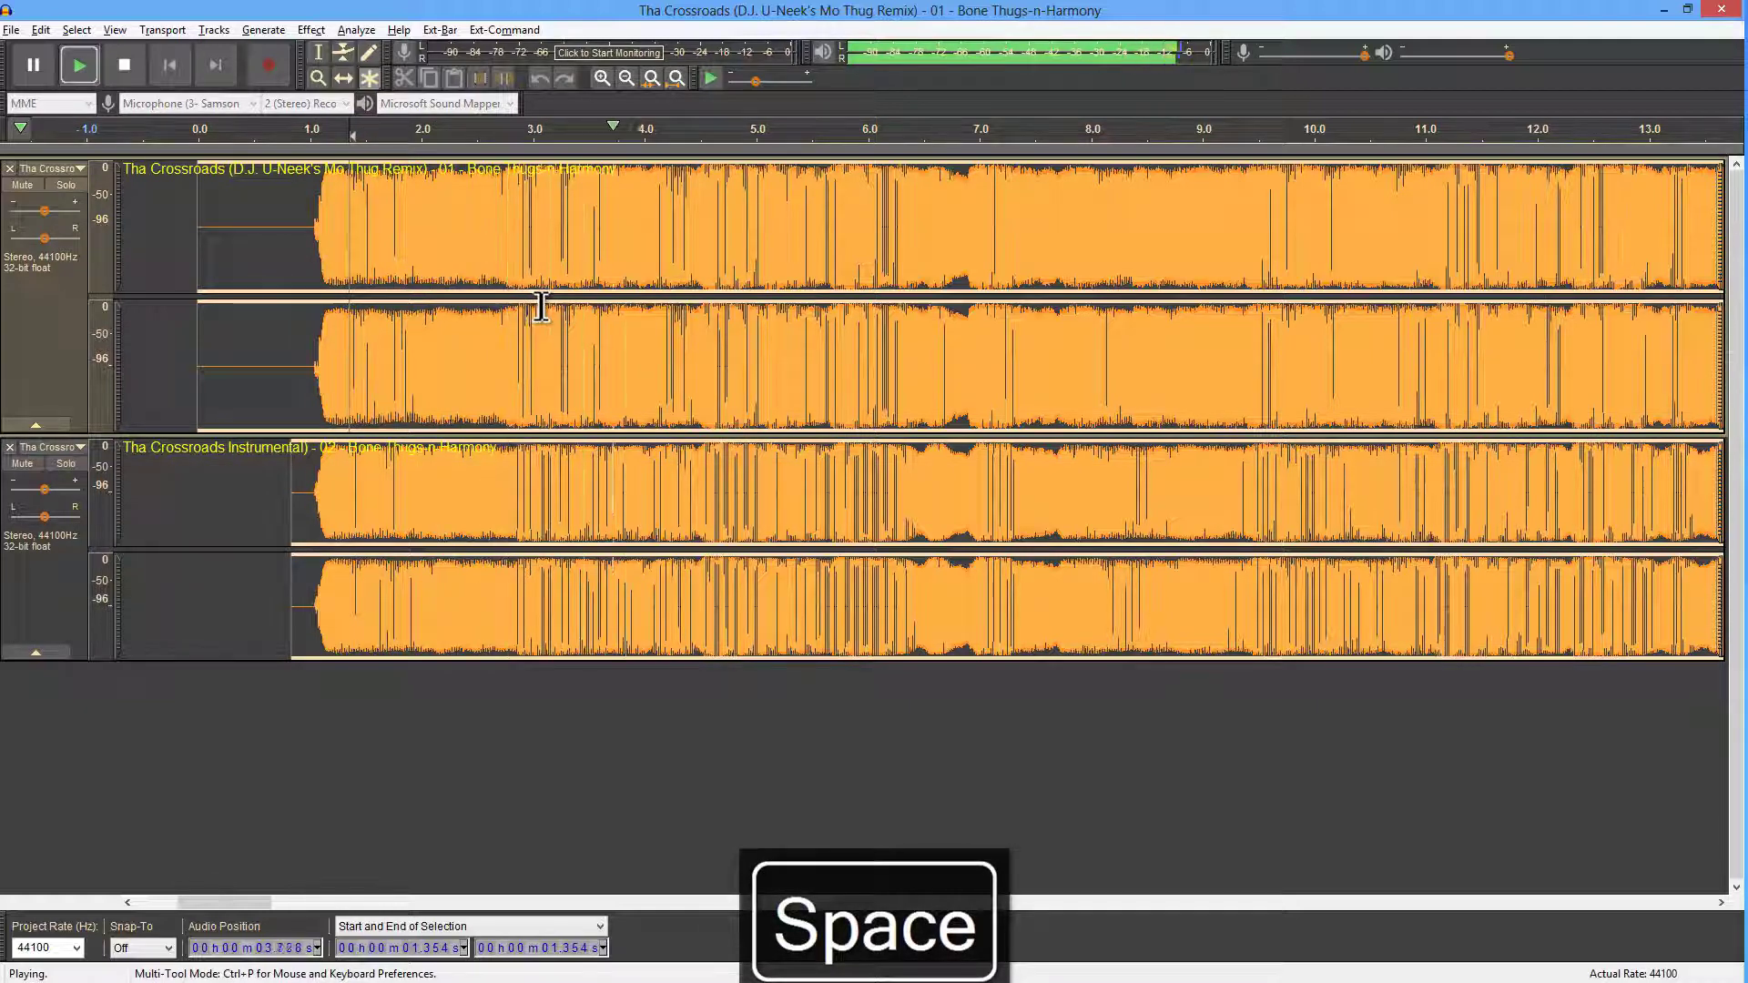
pyautogui.press('space')
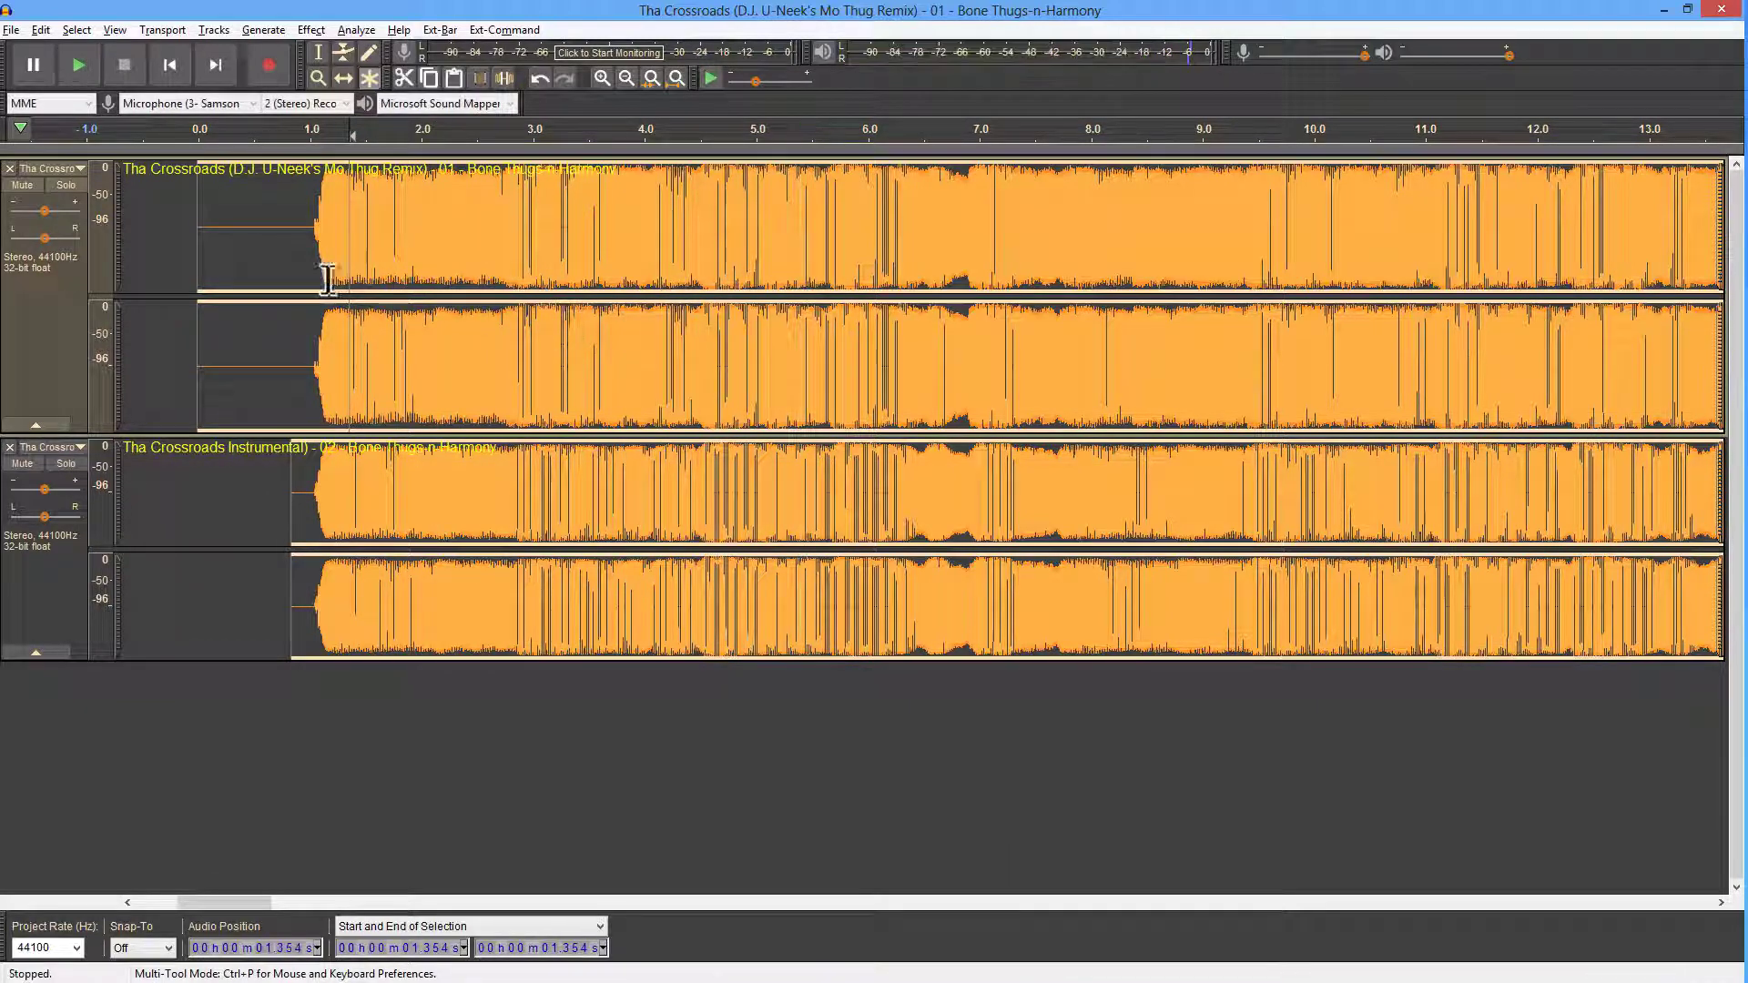
# Step: Select the song and instrumental tracks and use Mix and Render to New Track
pyautogui.click(51, 290)
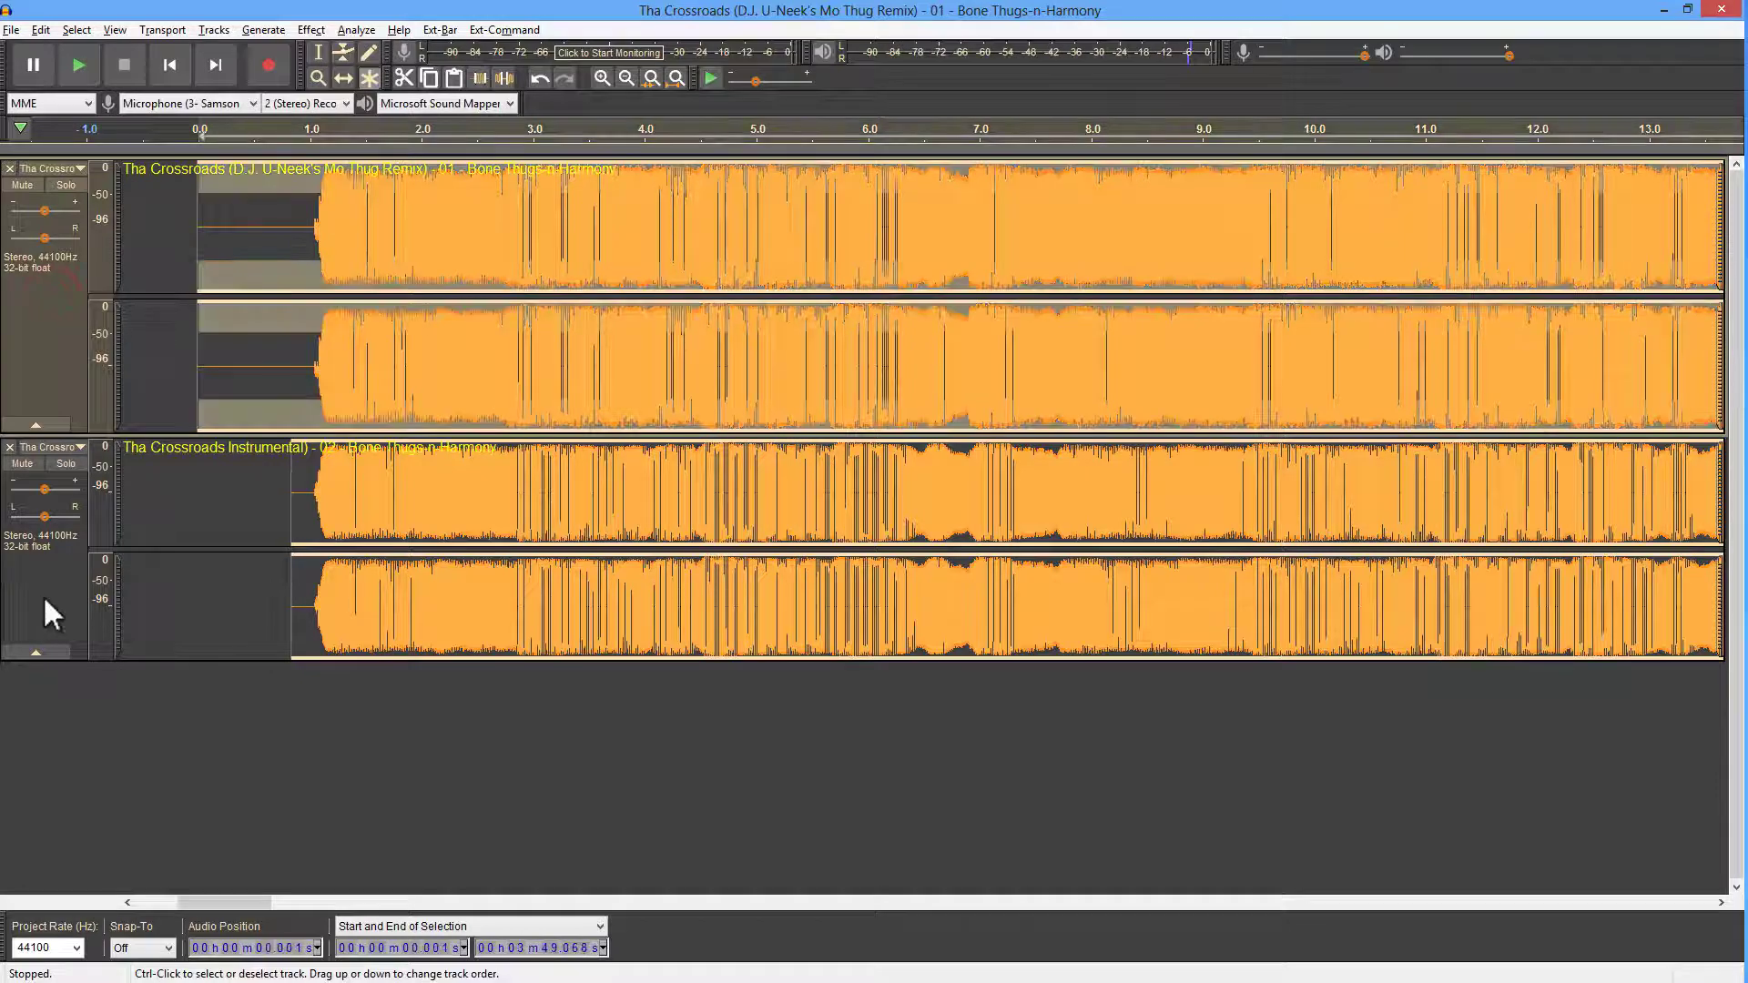
pyautogui.keyDown('shift'); pyautogui.click(44, 596); pyautogui.keyUp('shift')
pyautogui.click(263, 29)
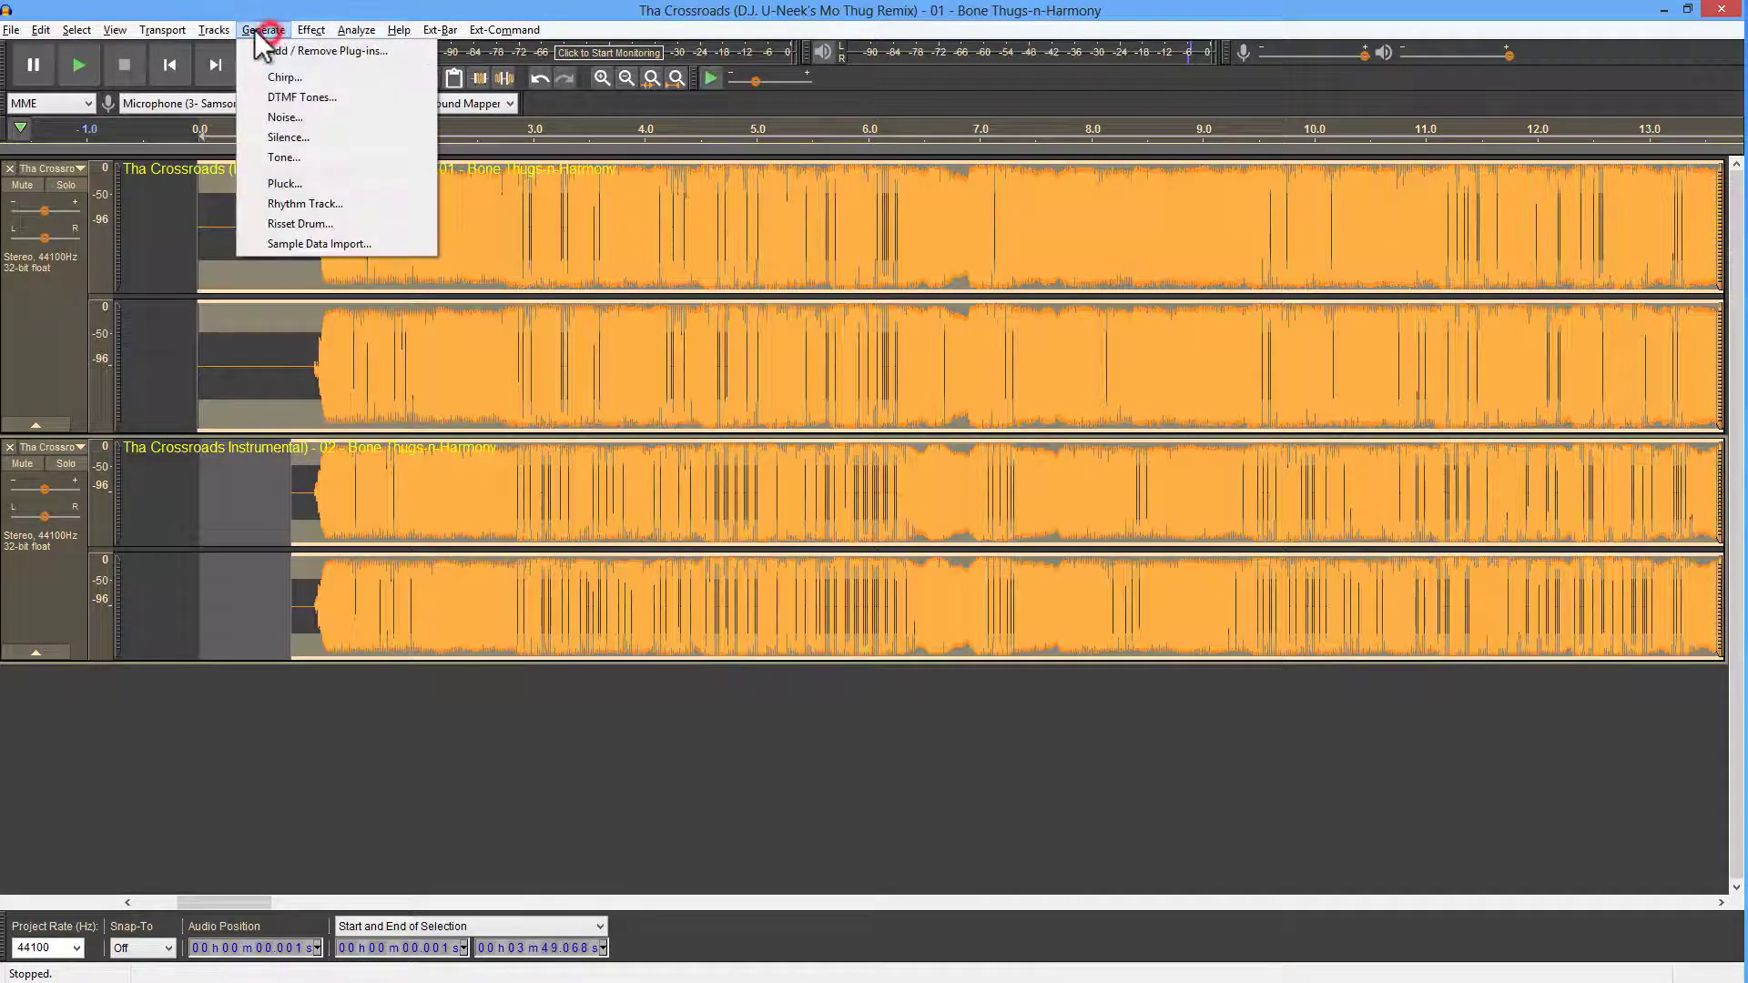
pyautogui.moveTo(222, 29)
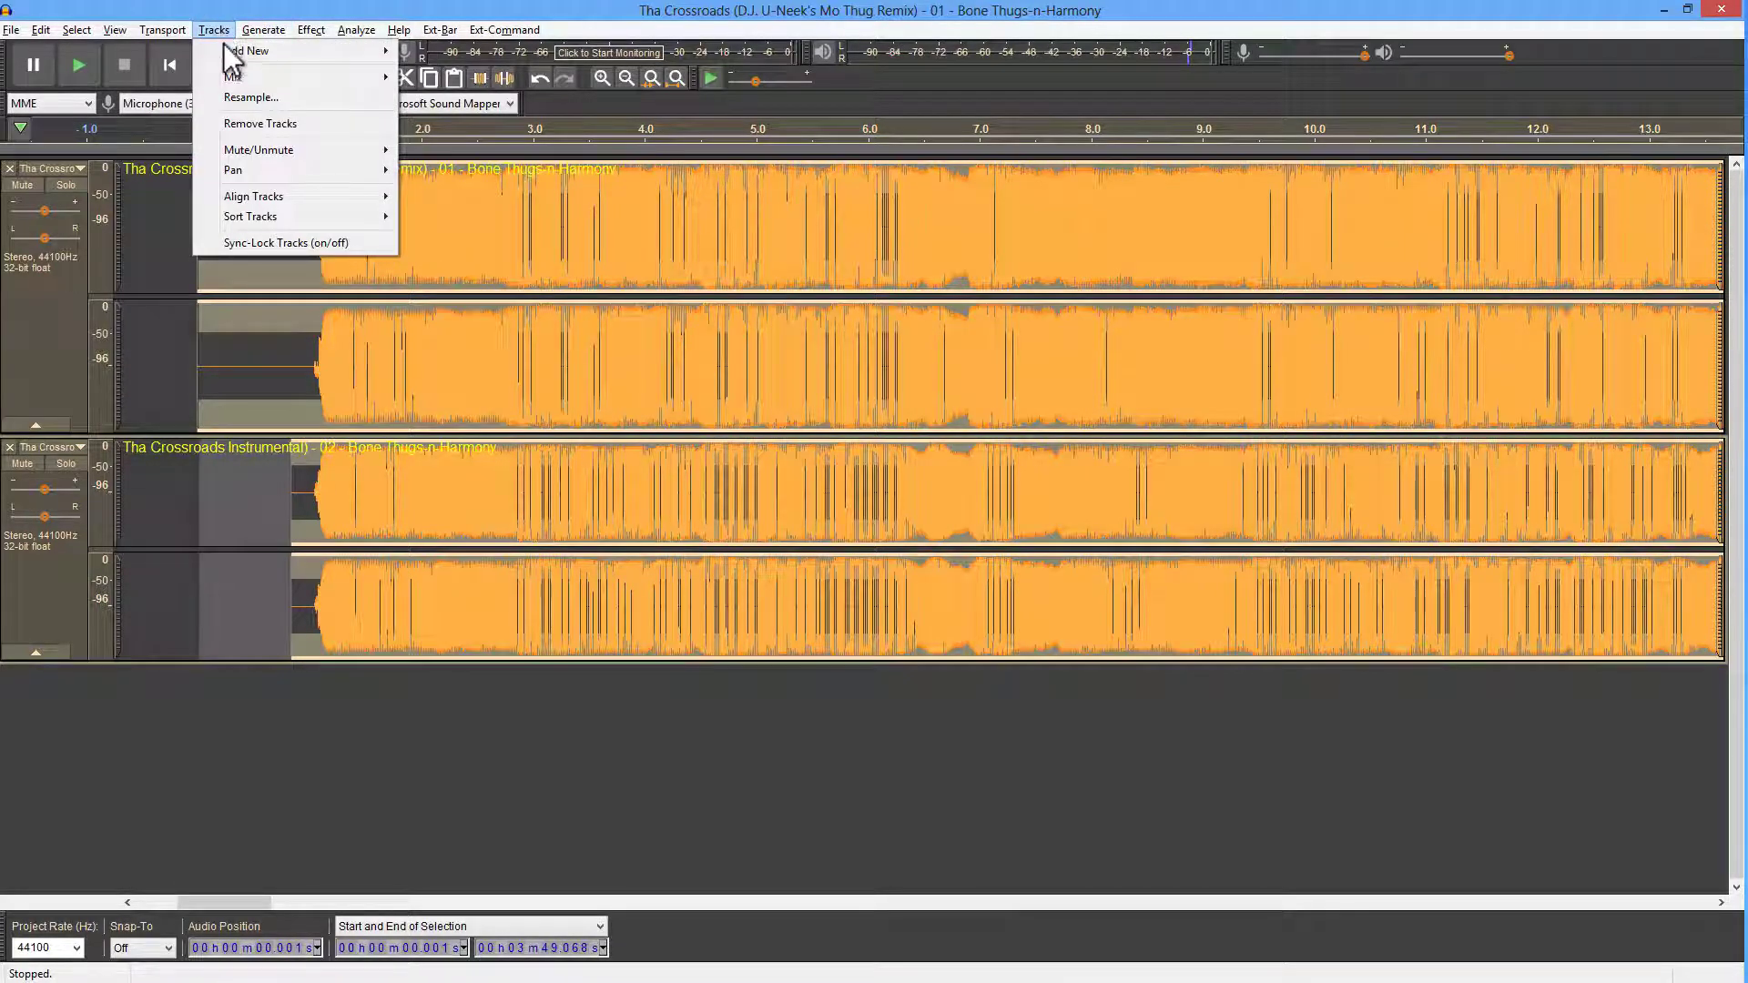
pyautogui.moveTo(302, 76)
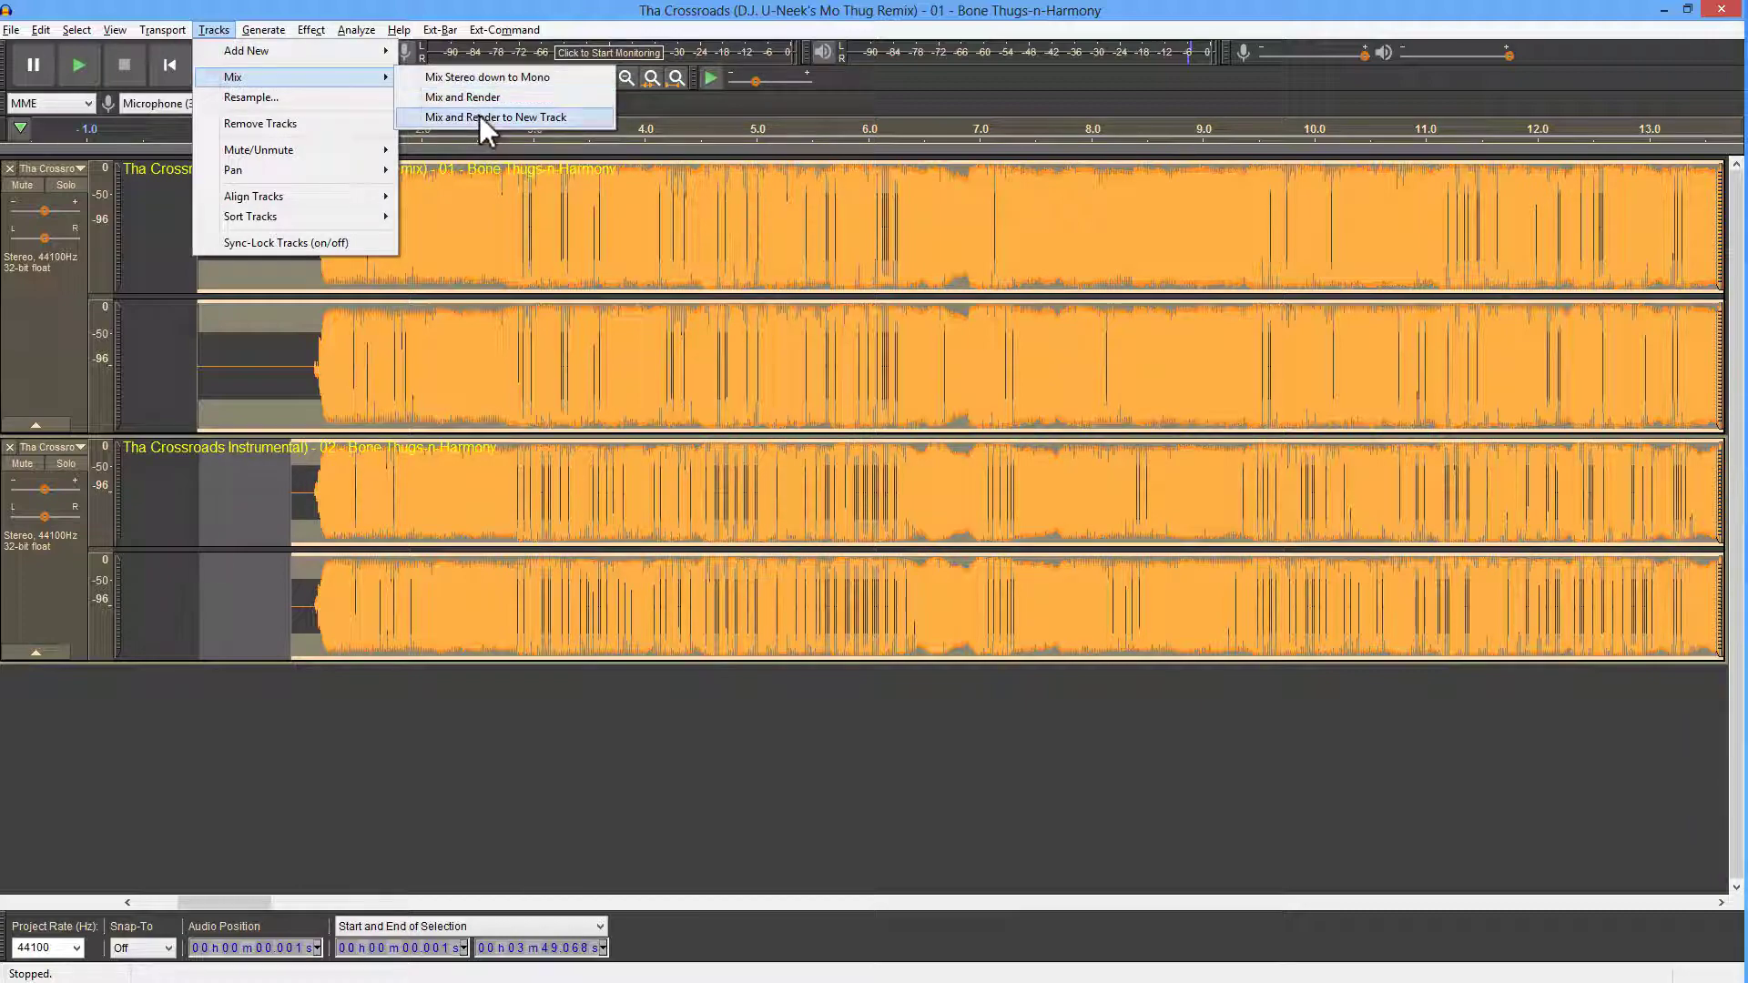
pyautogui.click(539, 120)
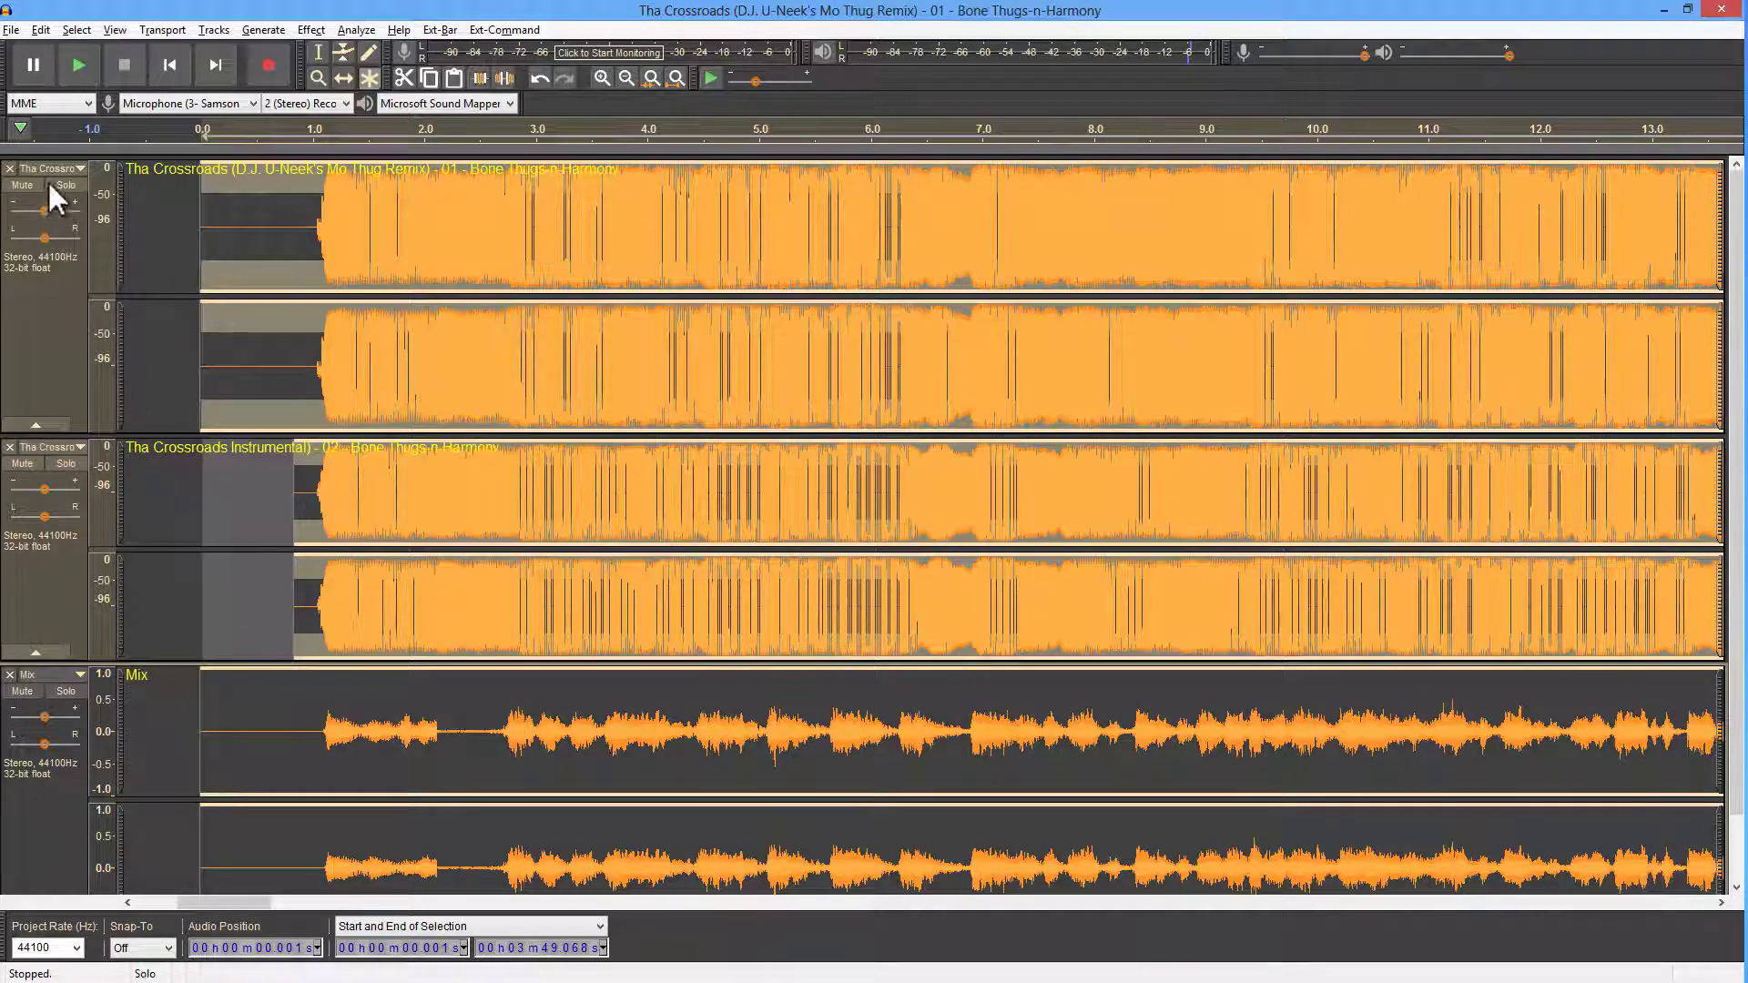
# Step: Mute and collapse both the full song and instrumental tracks
pyautogui.click(24, 187)
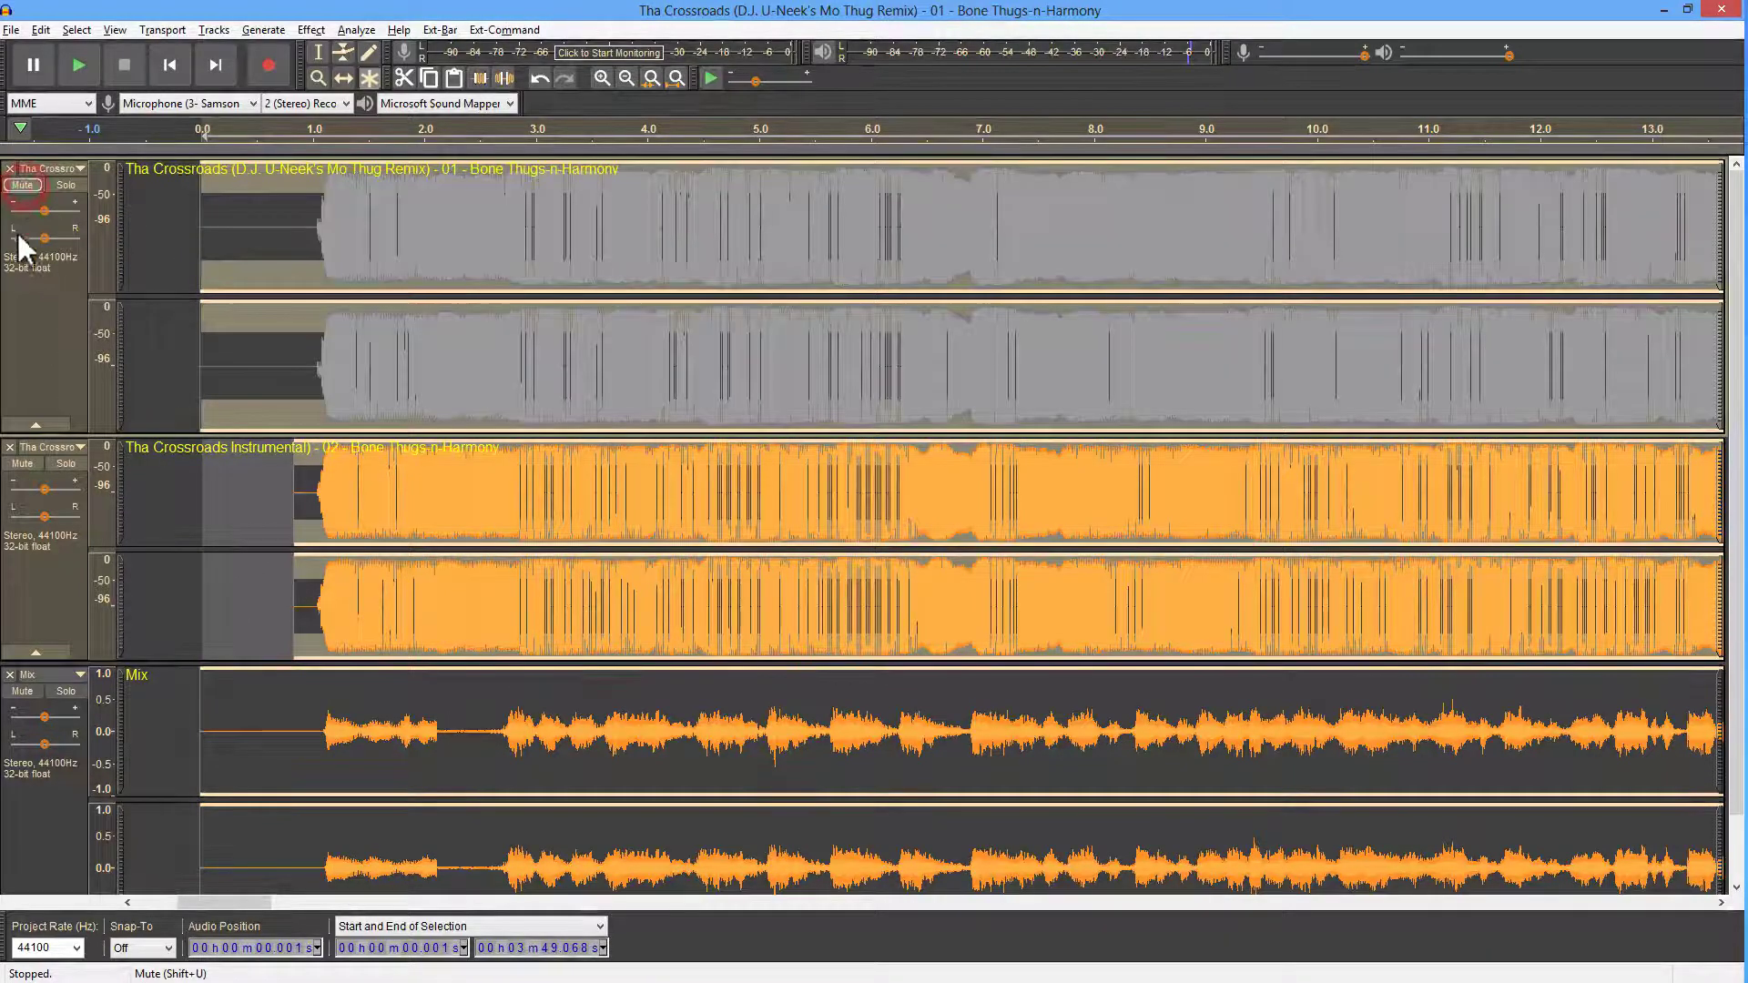
pyautogui.click(24, 463)
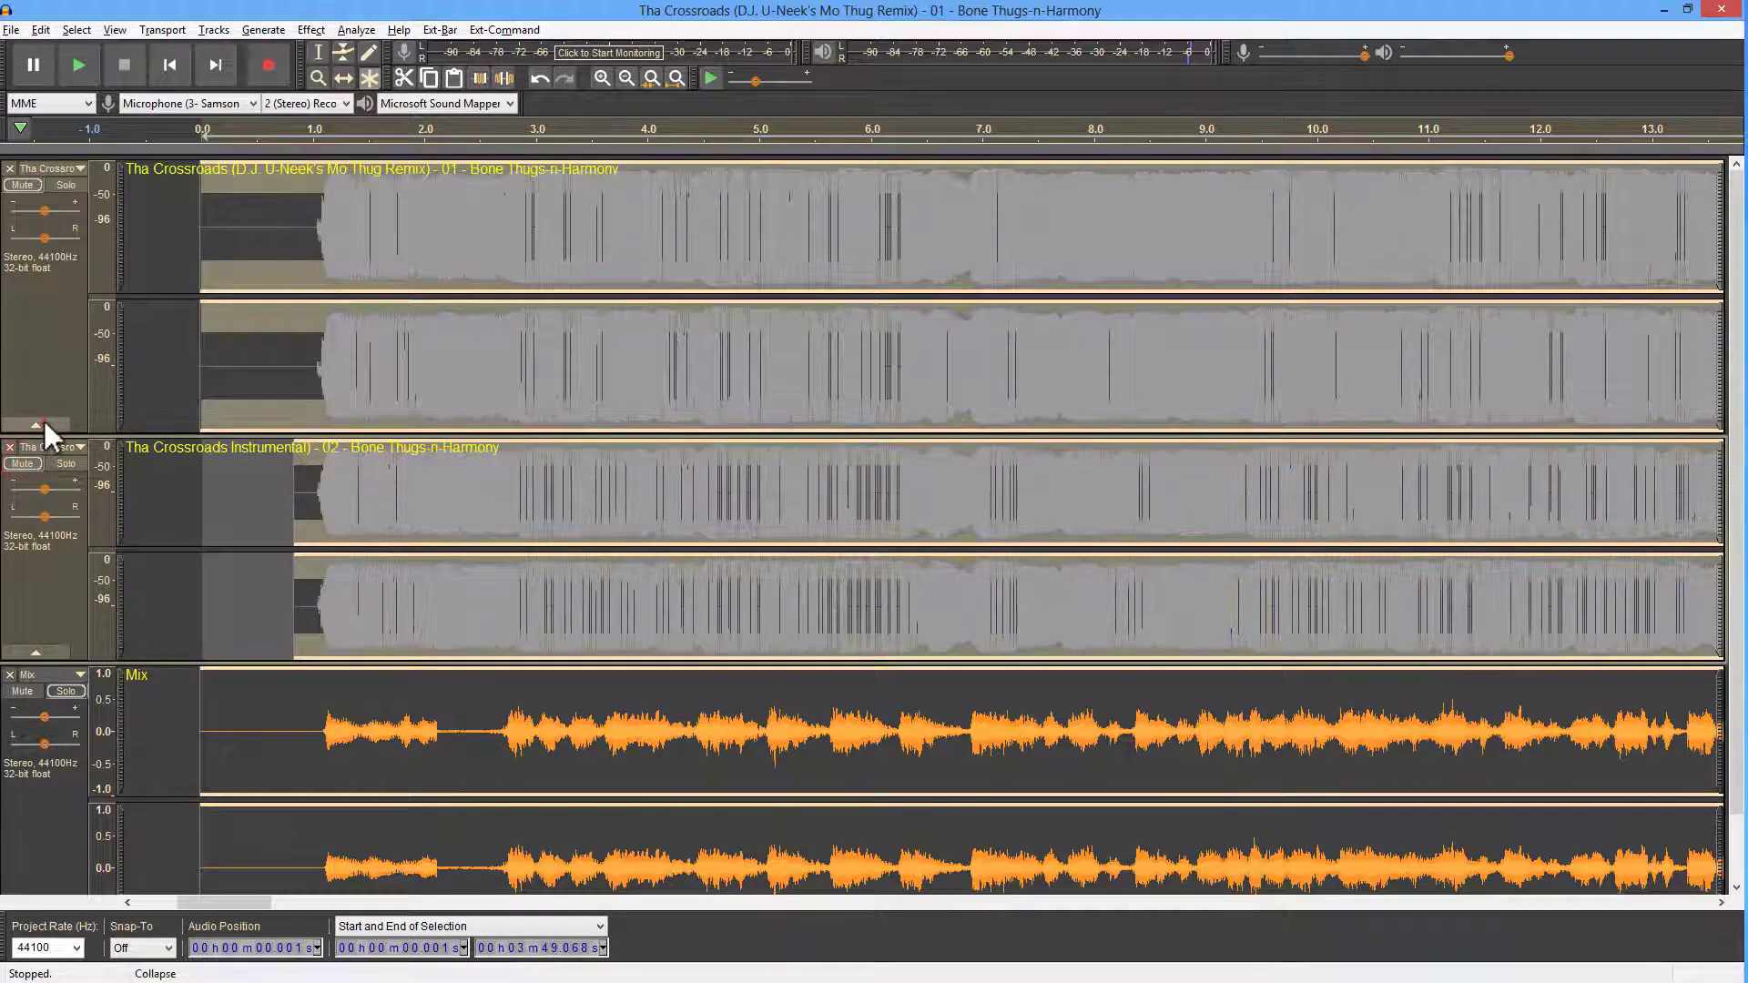
pyautogui.click(35, 425)
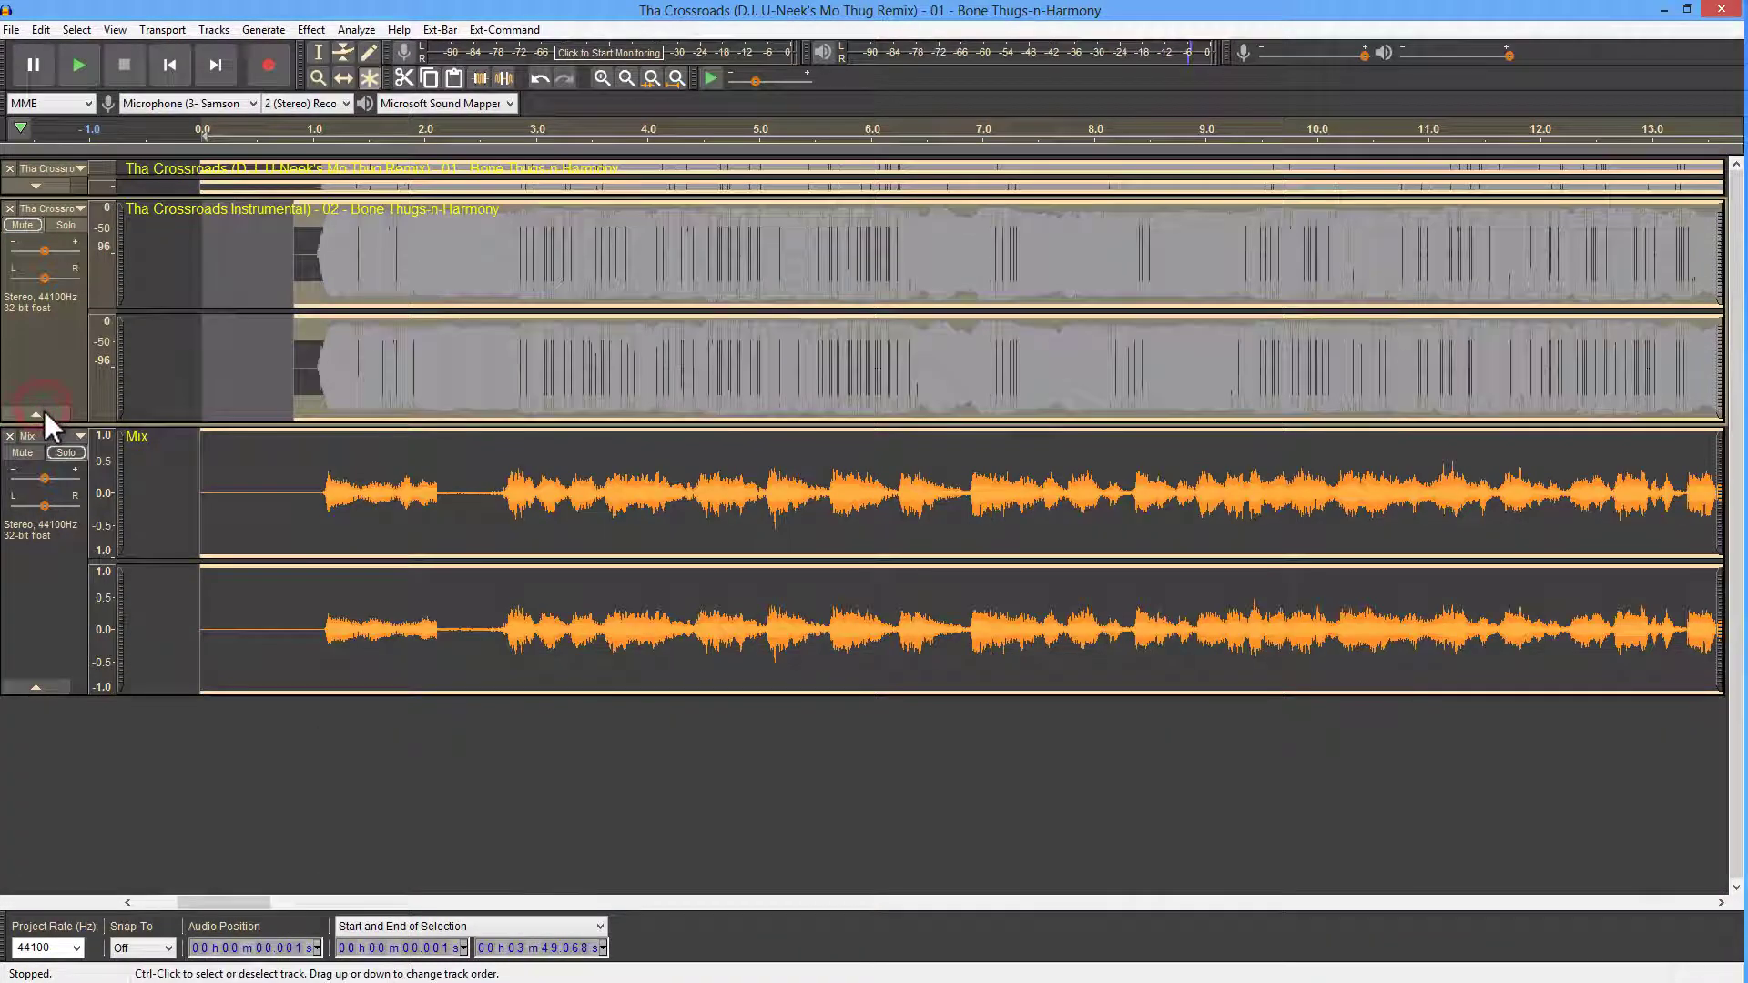
pyautogui.click(43, 410)
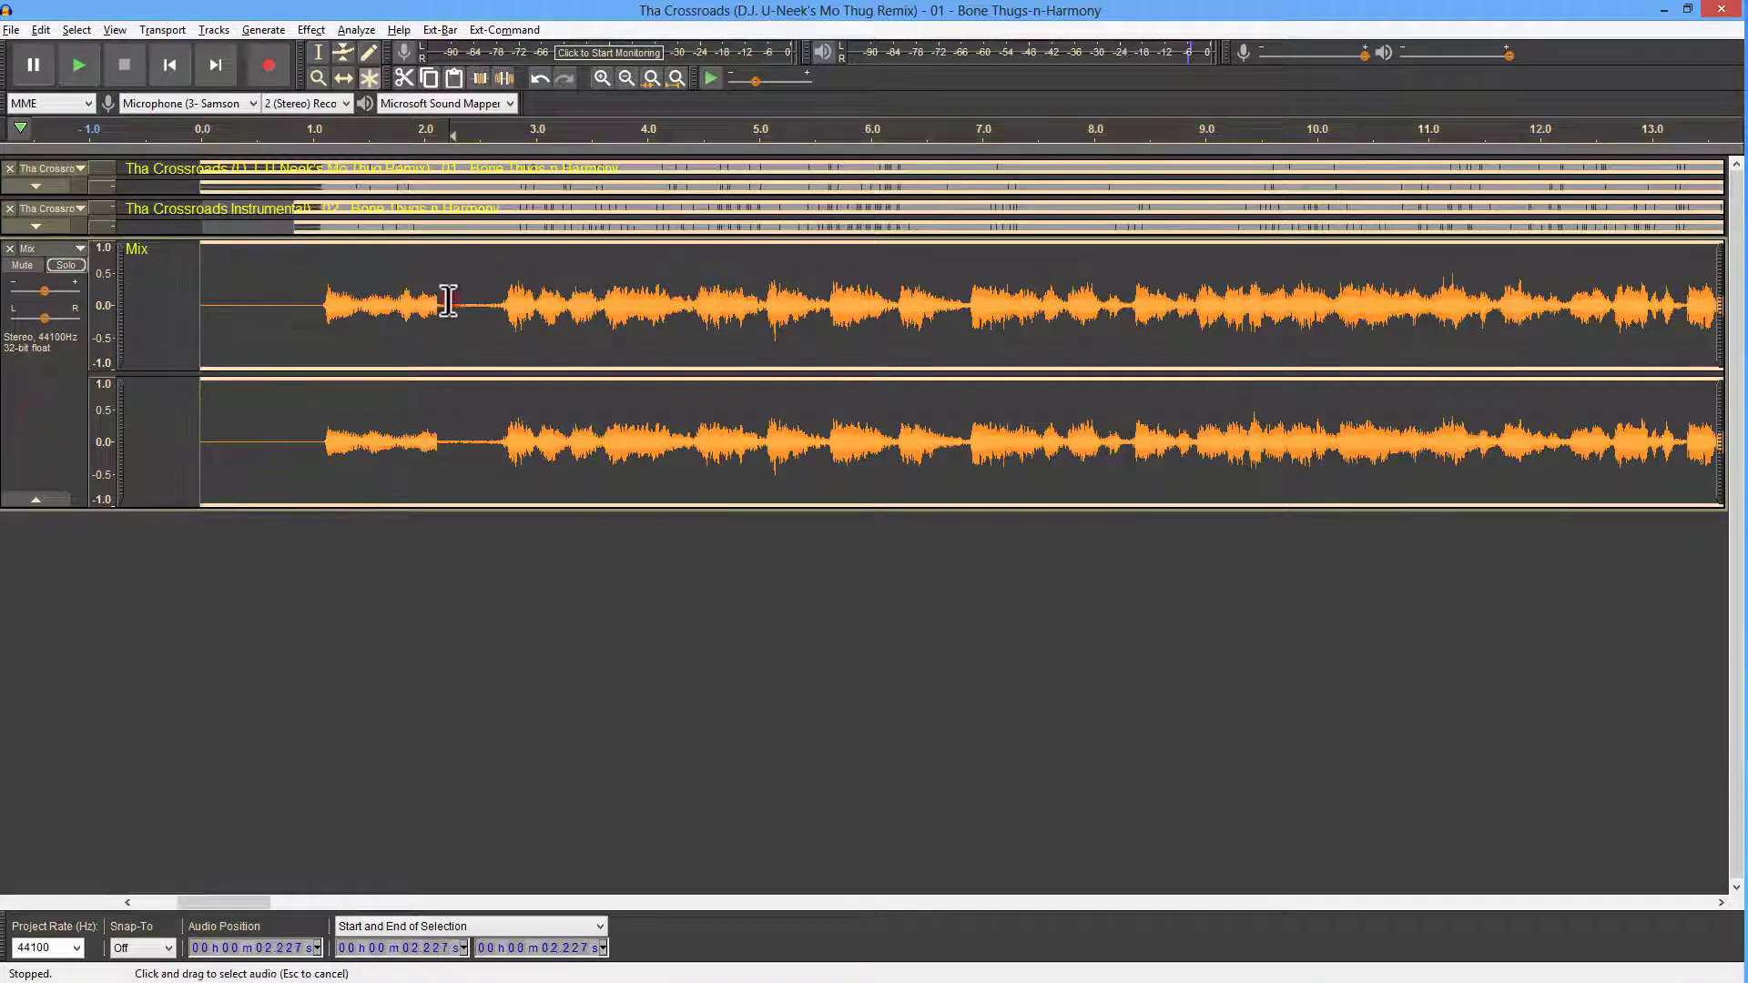
pyautogui.moveTo(451, 301); pyautogui.dragTo(493, 301)
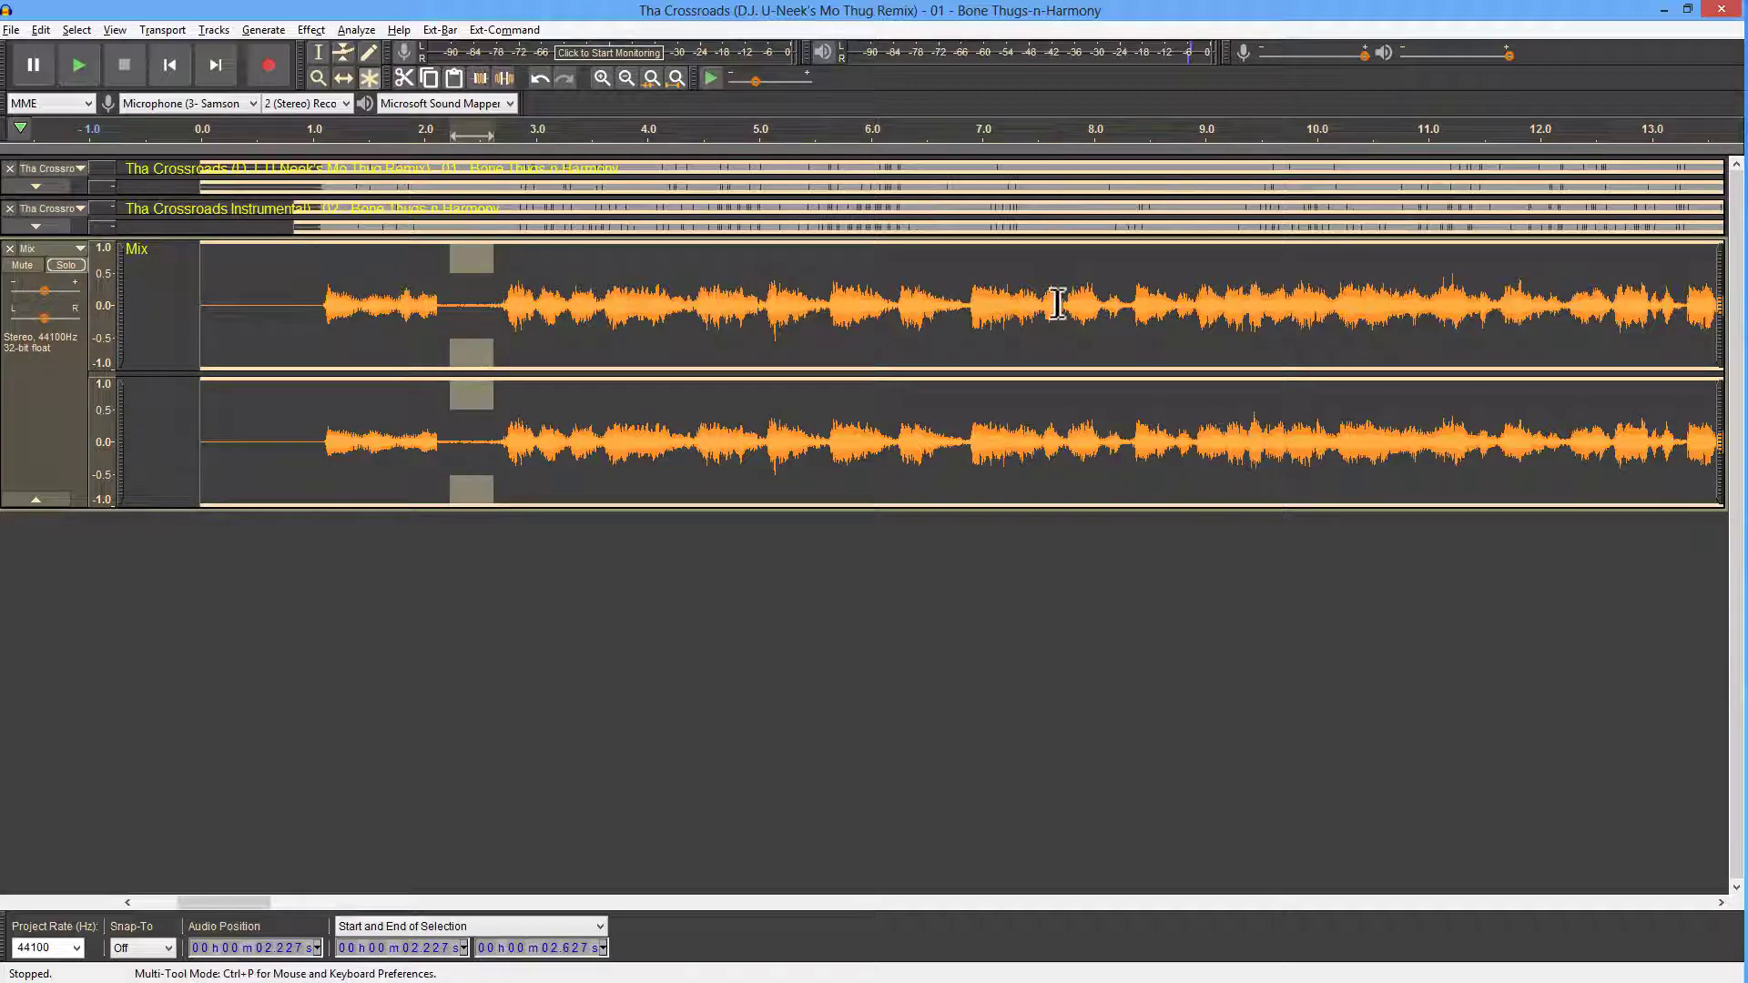
pyautogui.click(315, 300)
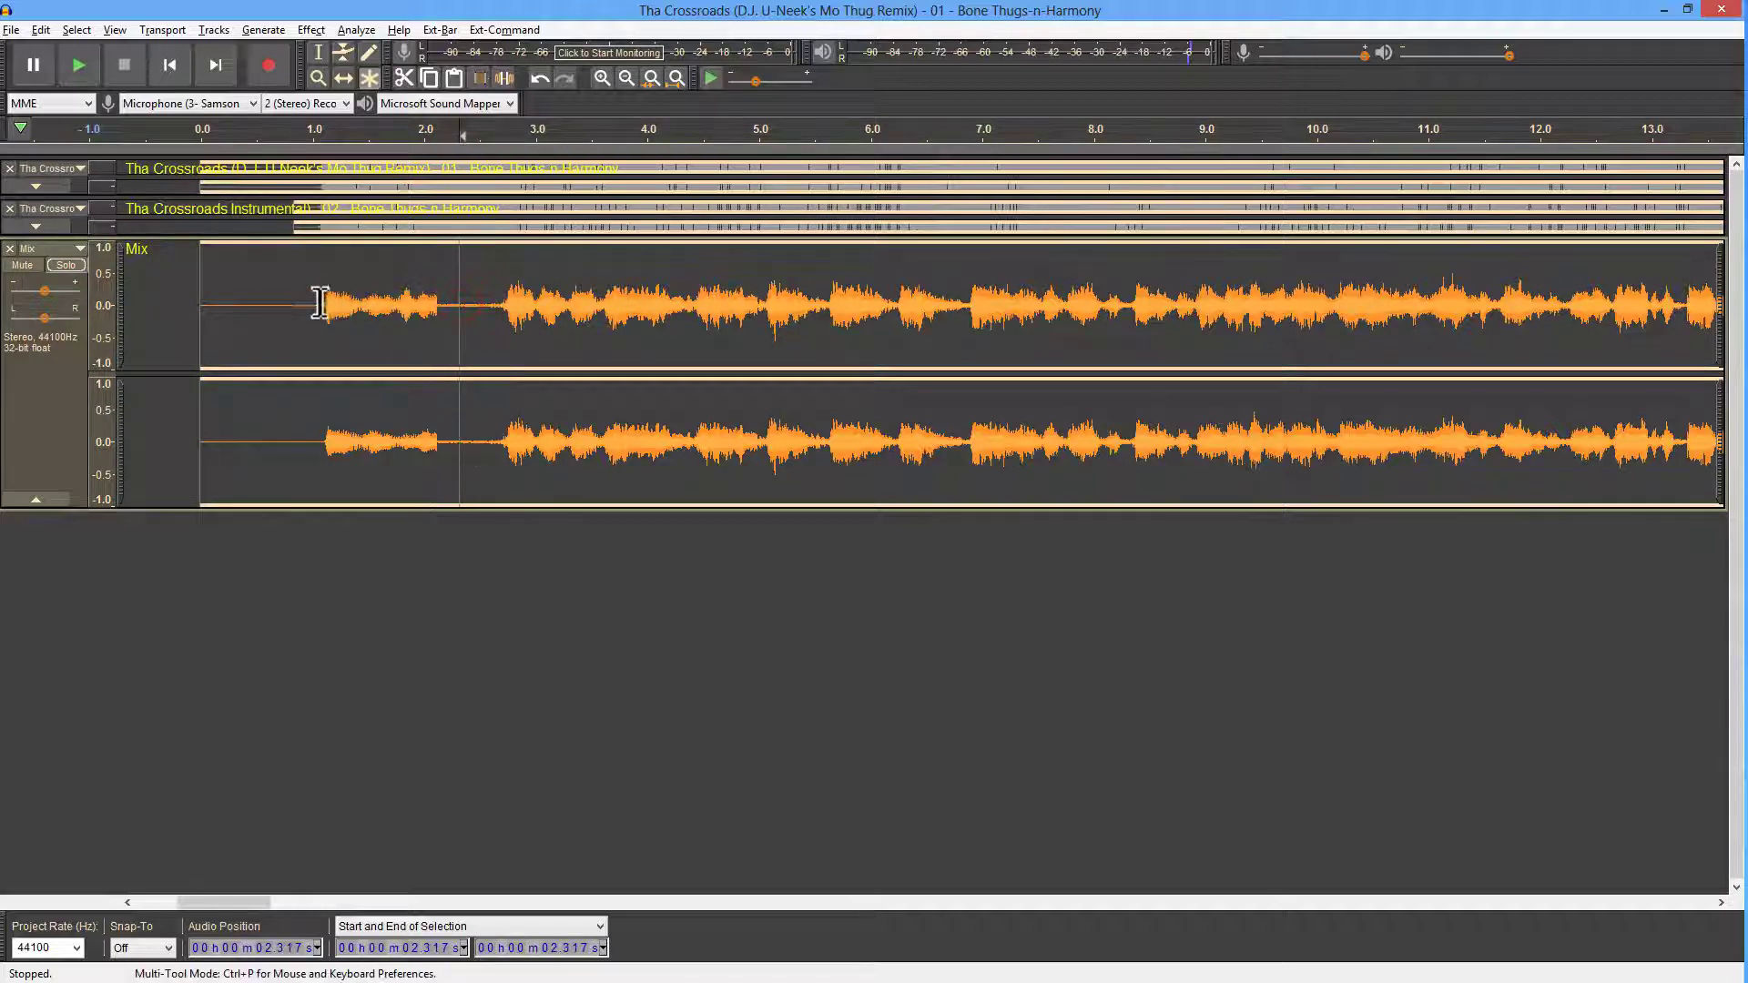
pyautogui.press('space')
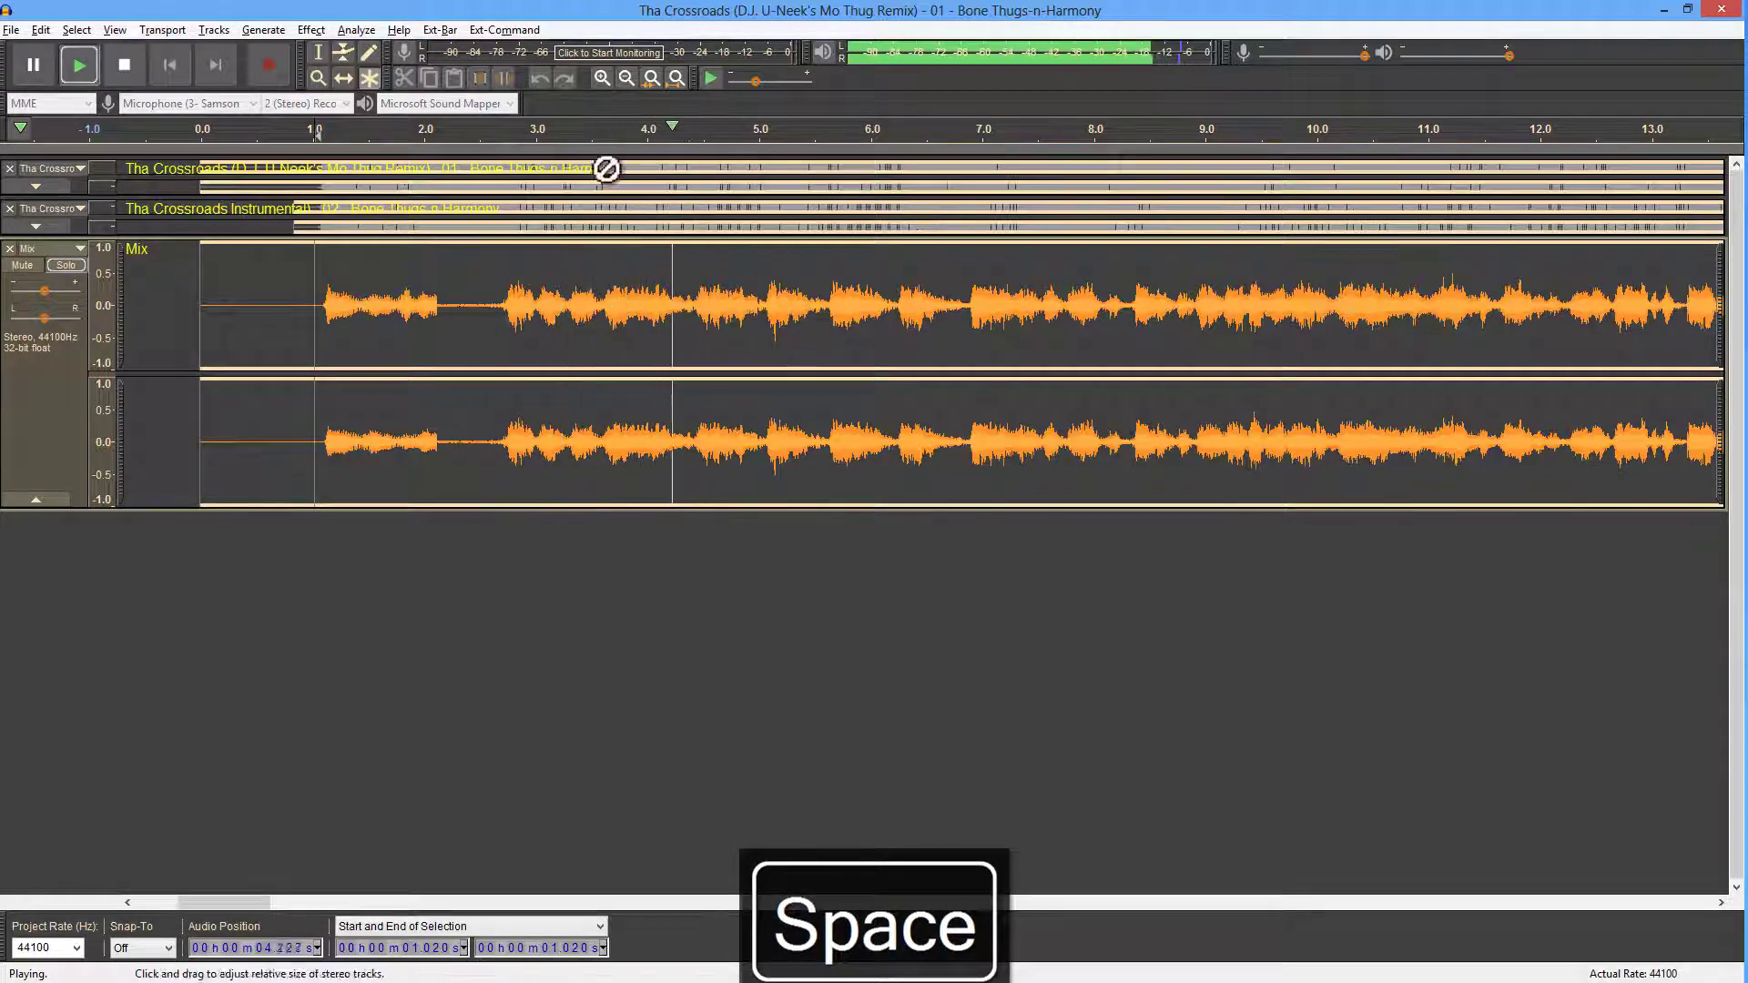
pyautogui.click(627, 78)
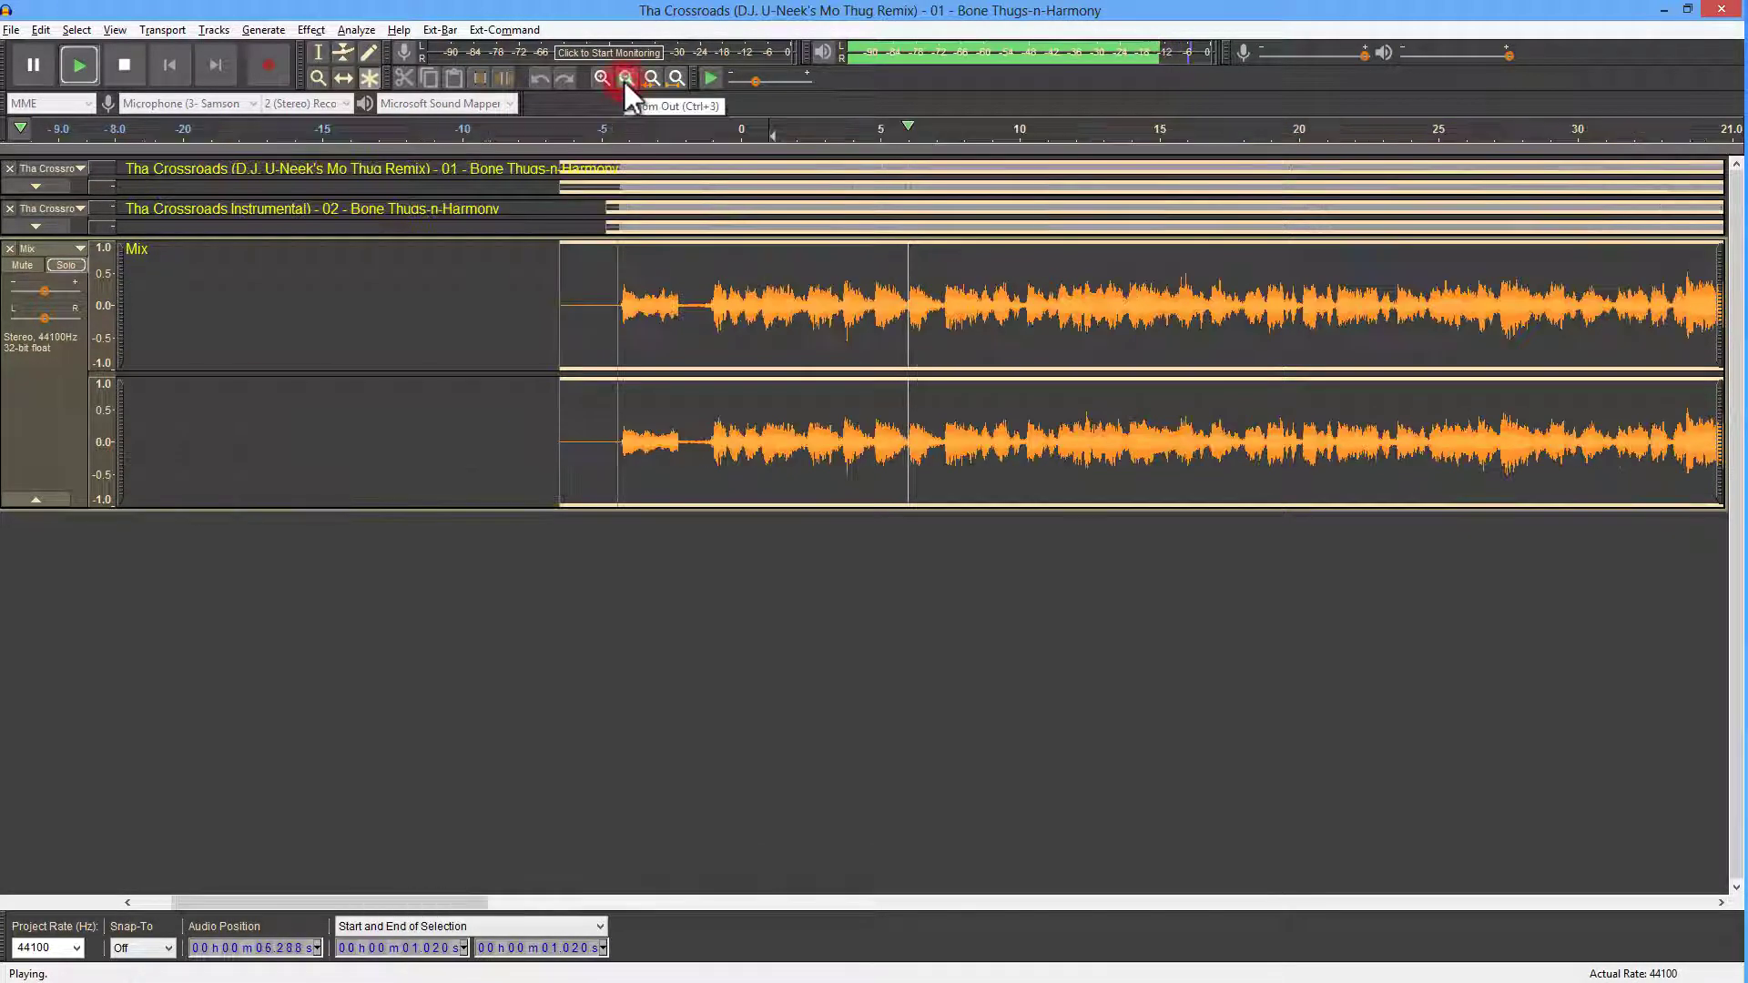
pyautogui.click(627, 78)
pyautogui.click(627, 78)
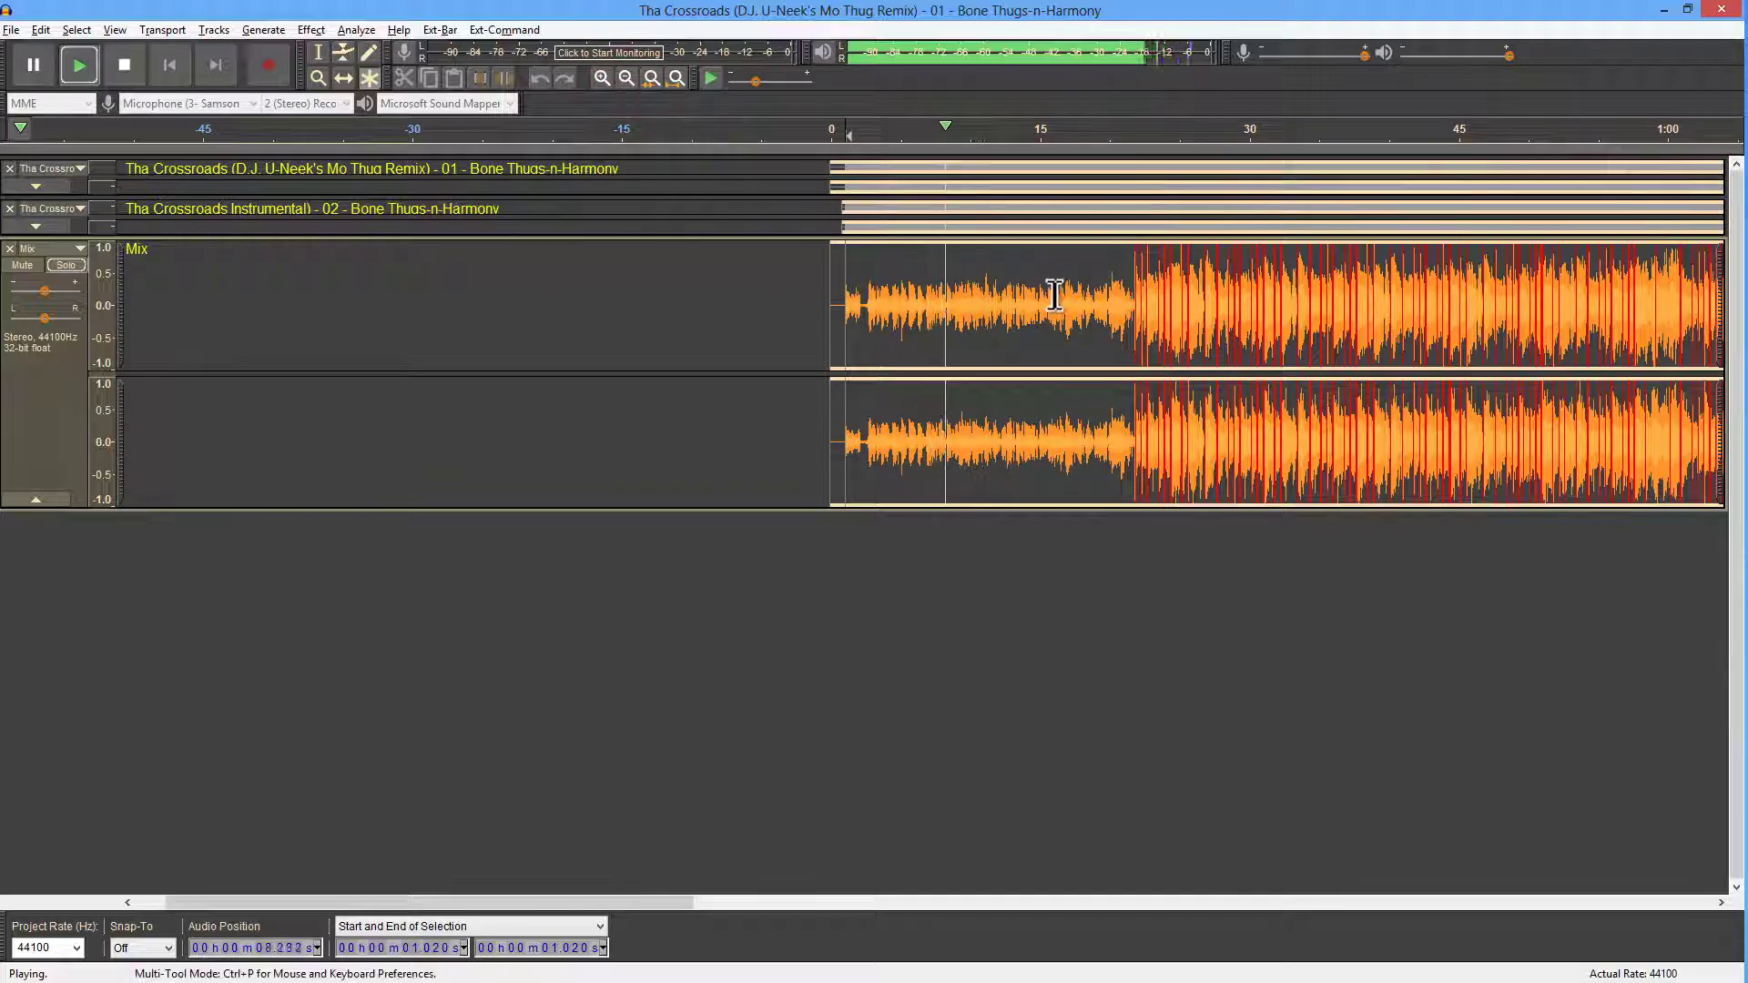
pyautogui.press('space')
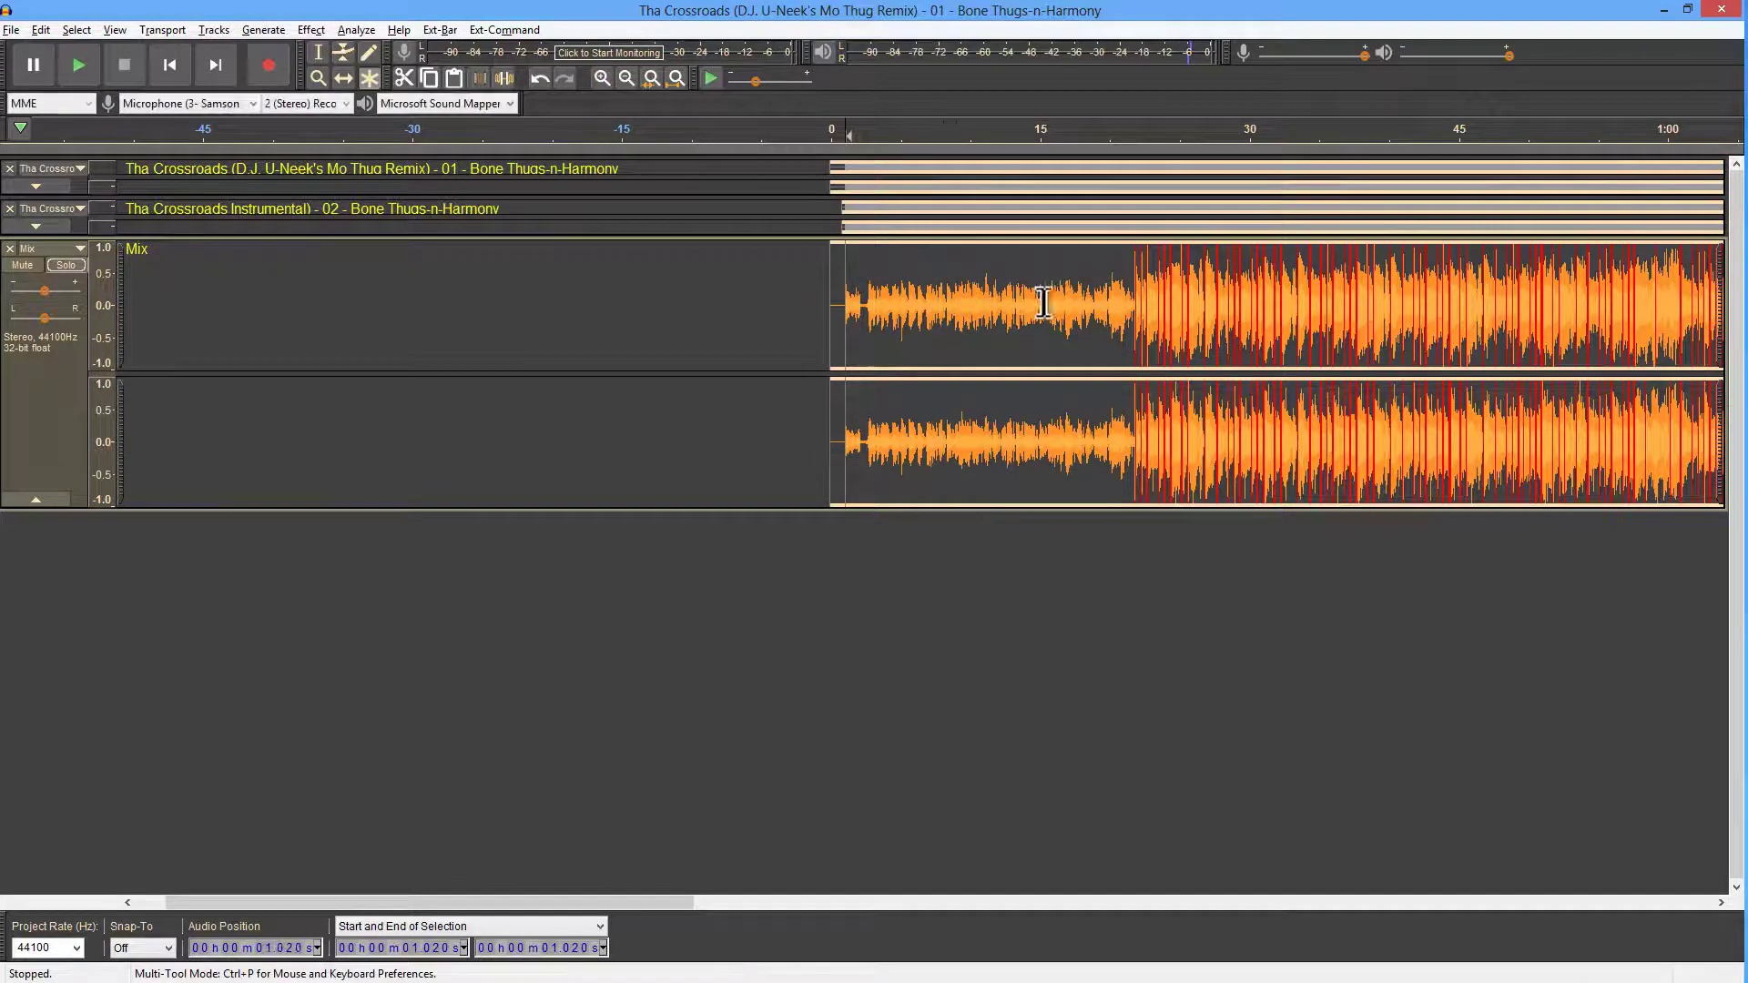
pyautogui.click(863, 308)
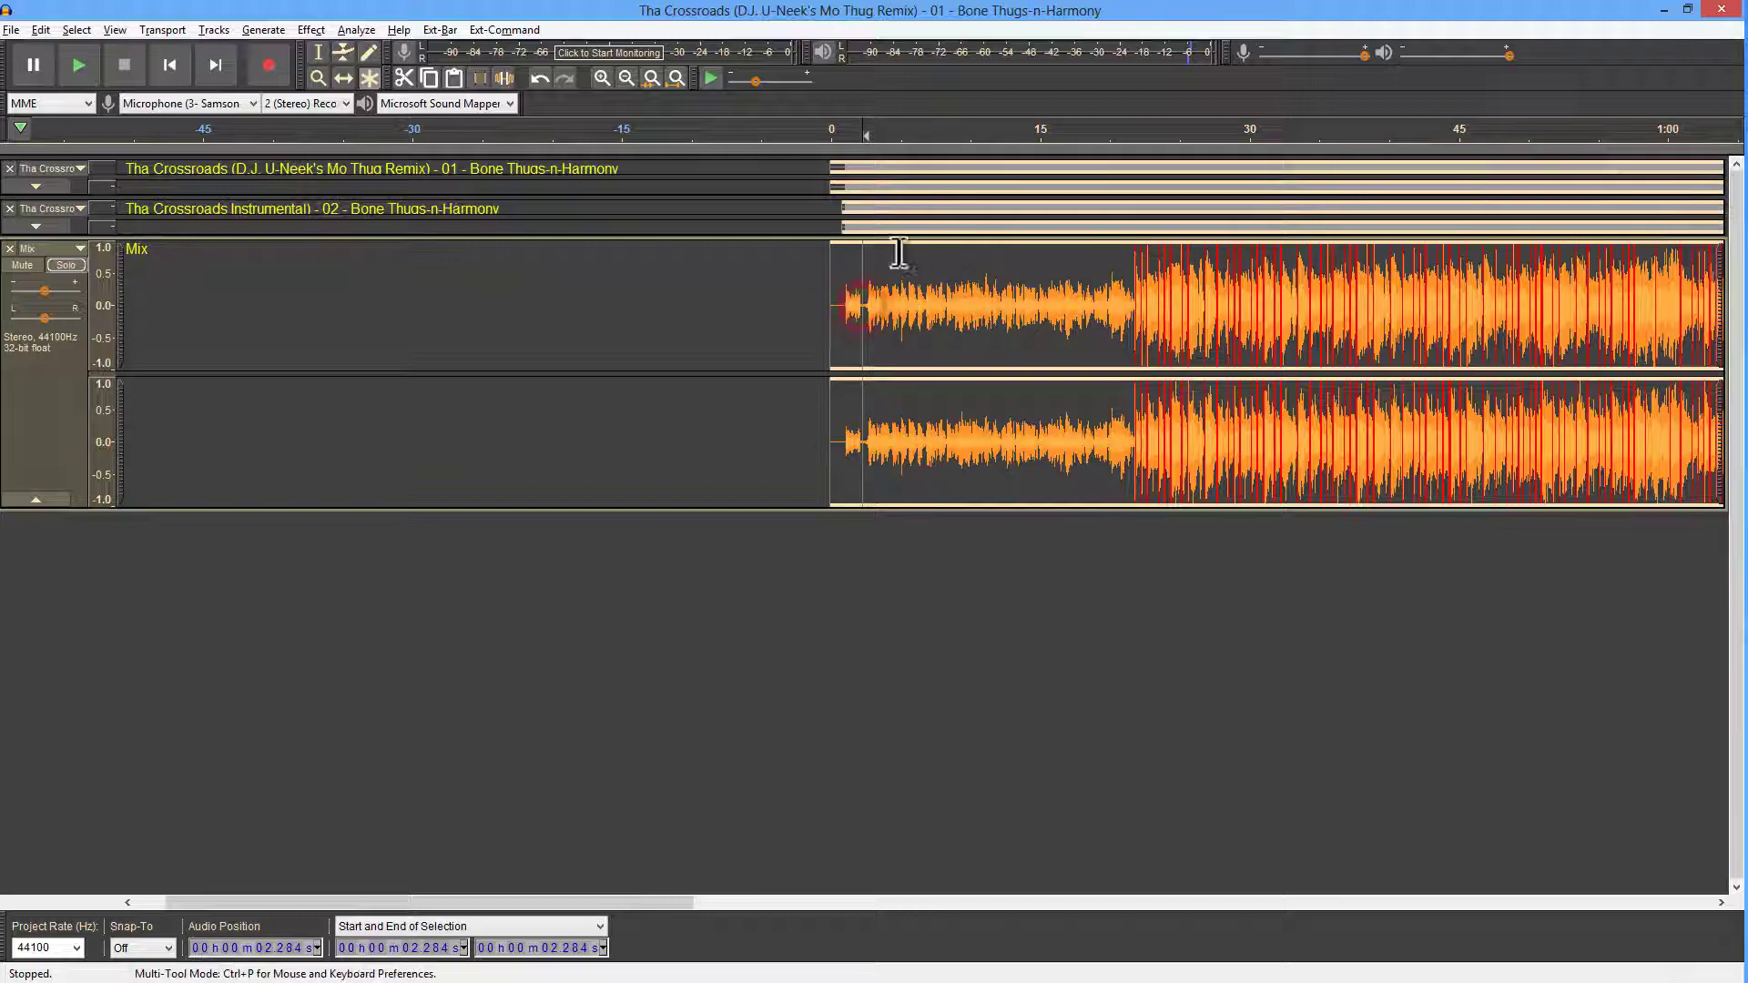
pyautogui.click(602, 79)
pyautogui.click(601, 78)
pyautogui.click(601, 78)
pyautogui.press('space')
pyautogui.press('space')
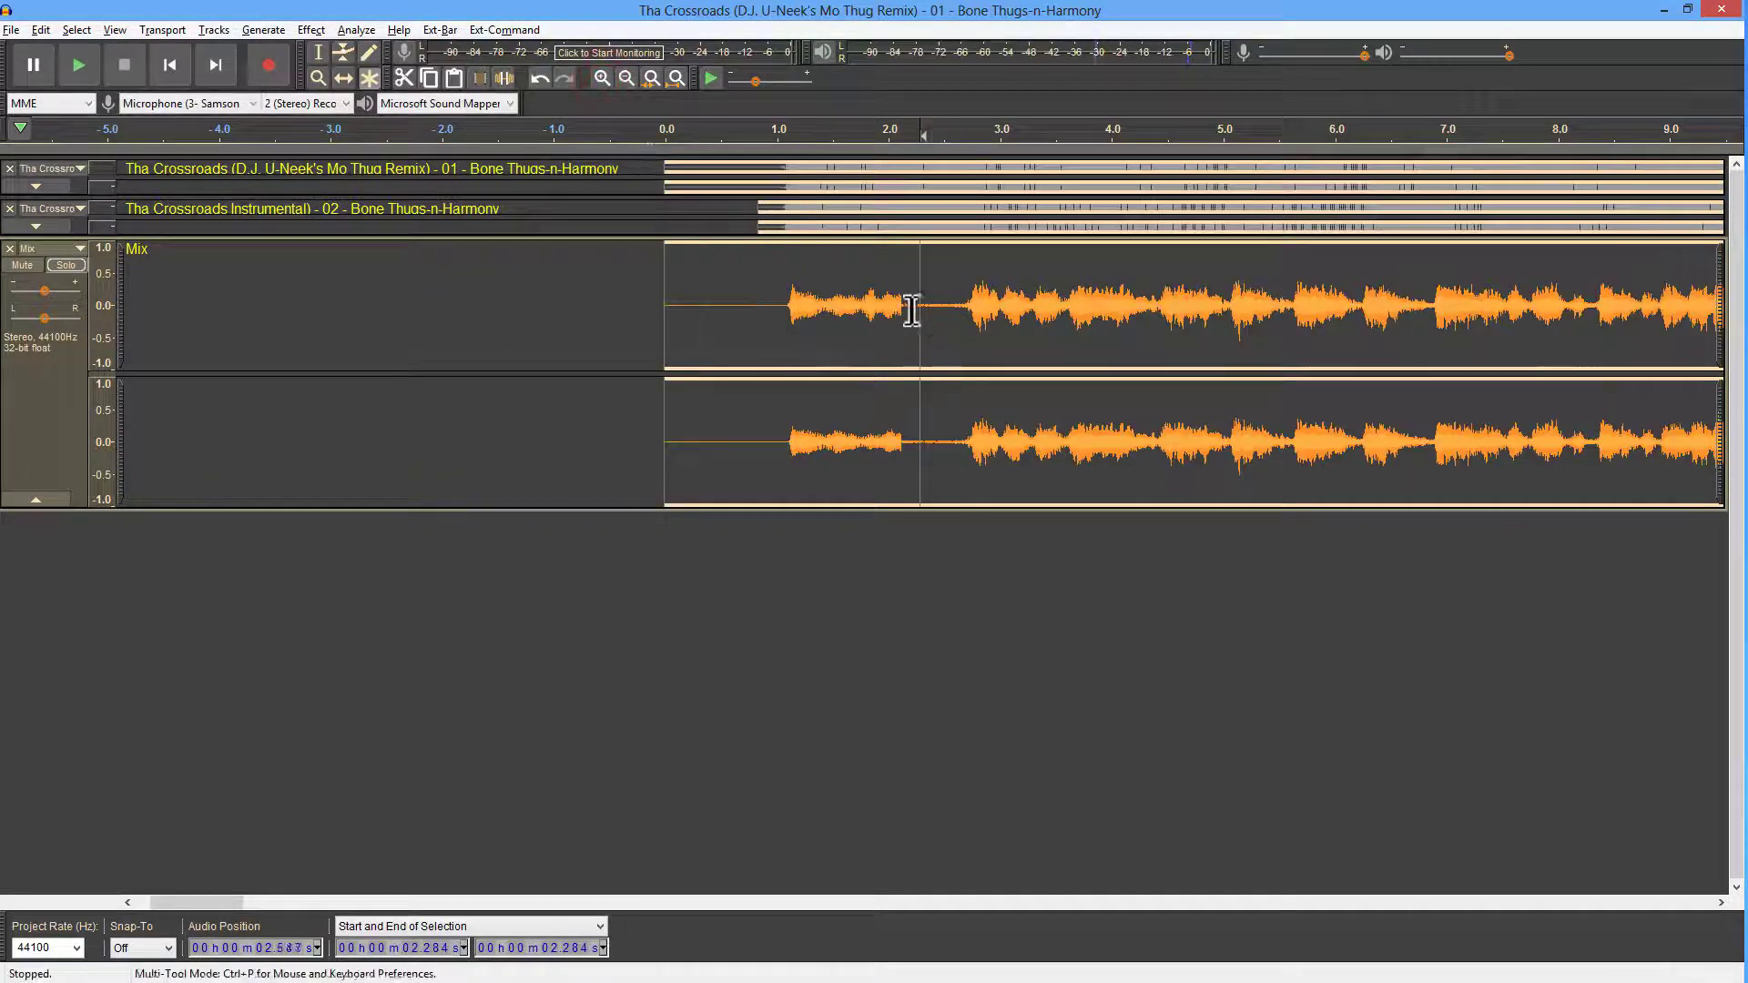
pyautogui.moveTo(913, 304); pyautogui.dragTo(957, 304)
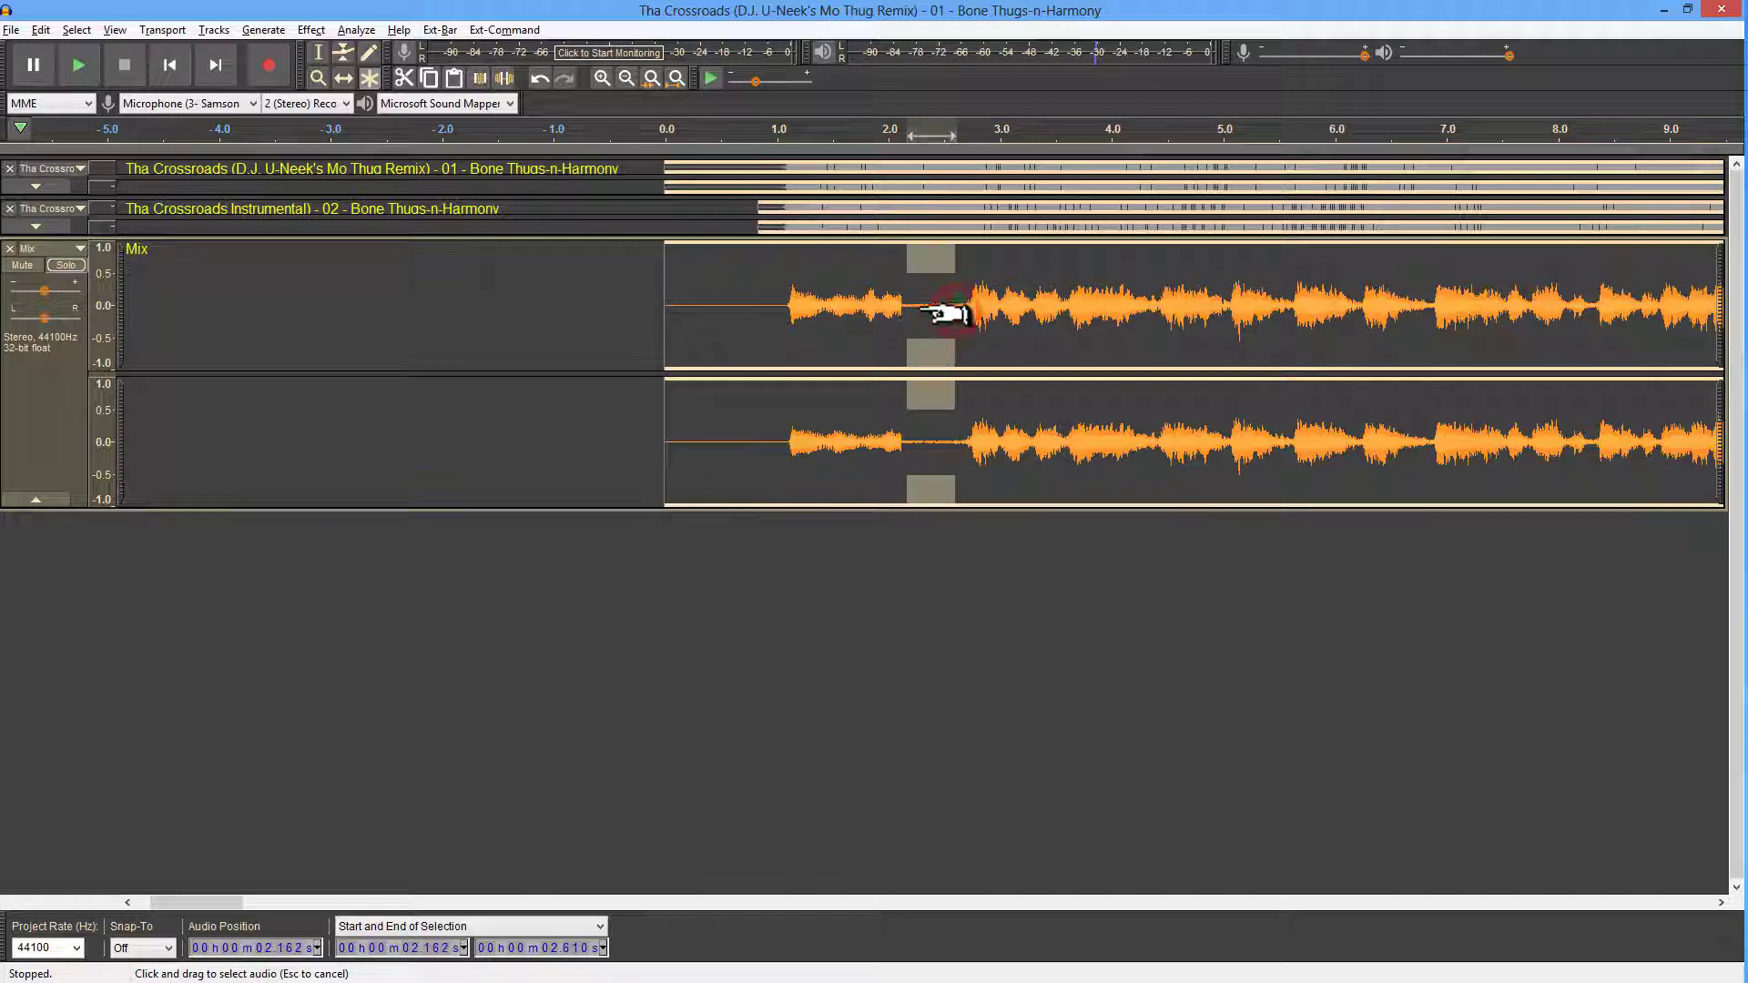
pyautogui.click(623, 81)
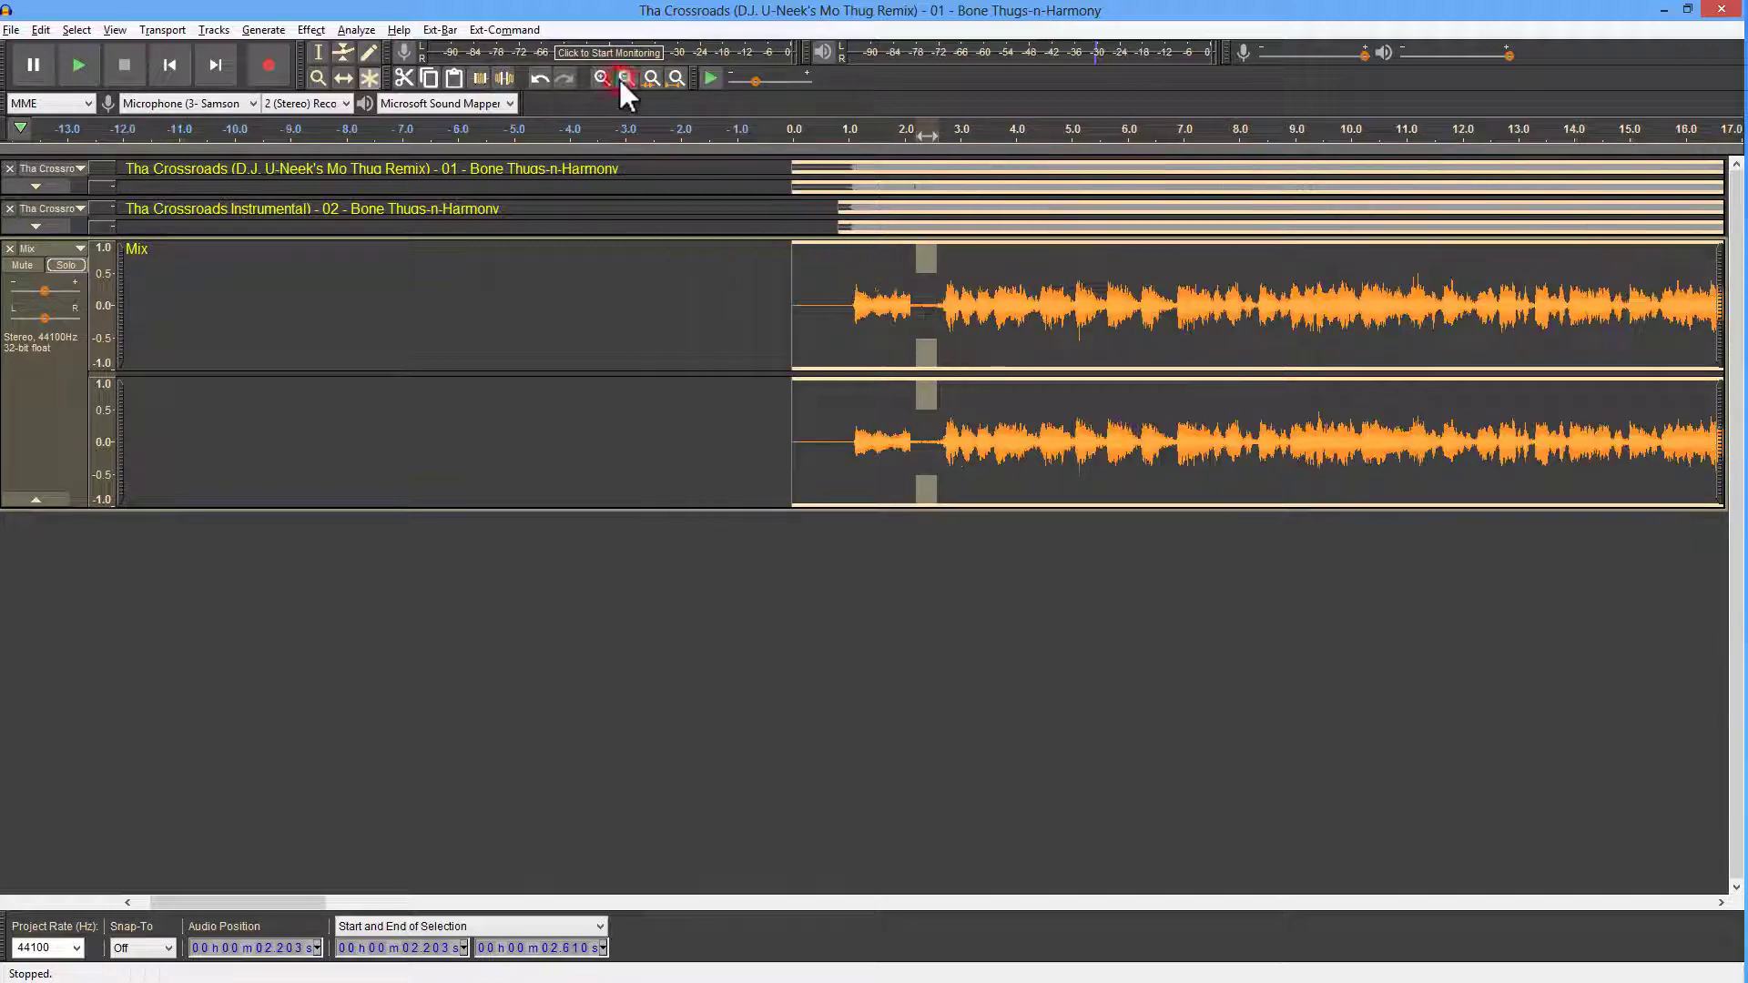
pyautogui.click(624, 82)
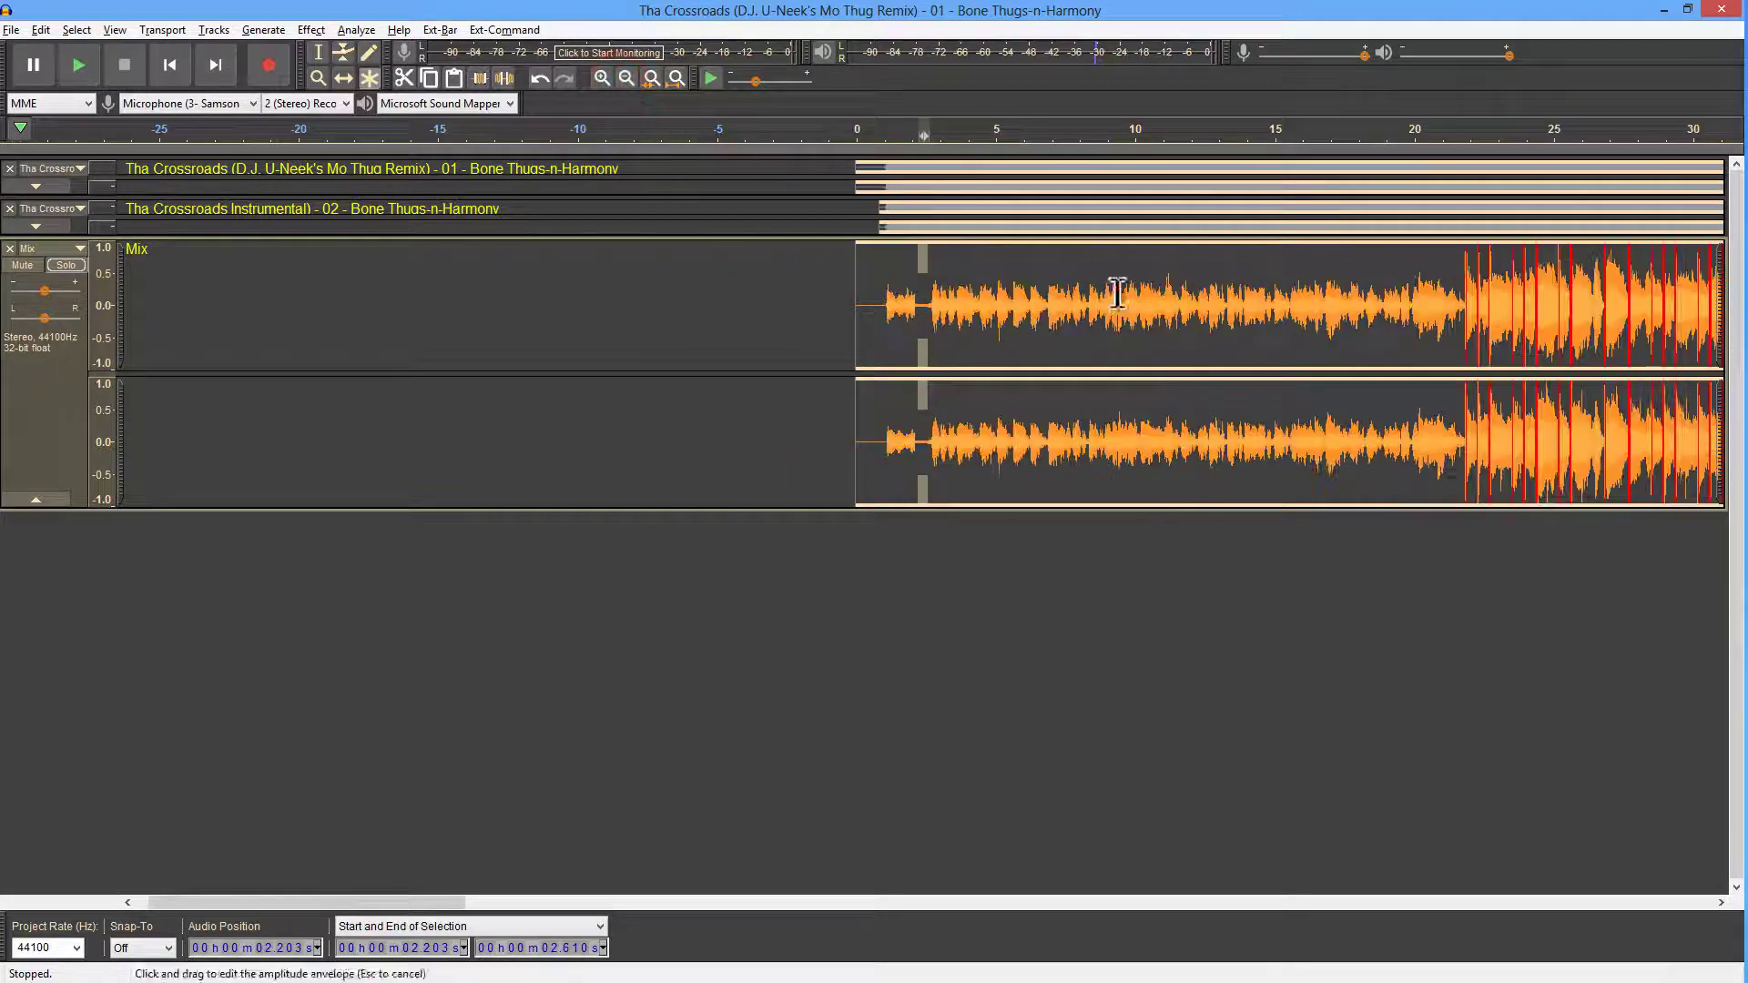
pyautogui.click(1449, 300)
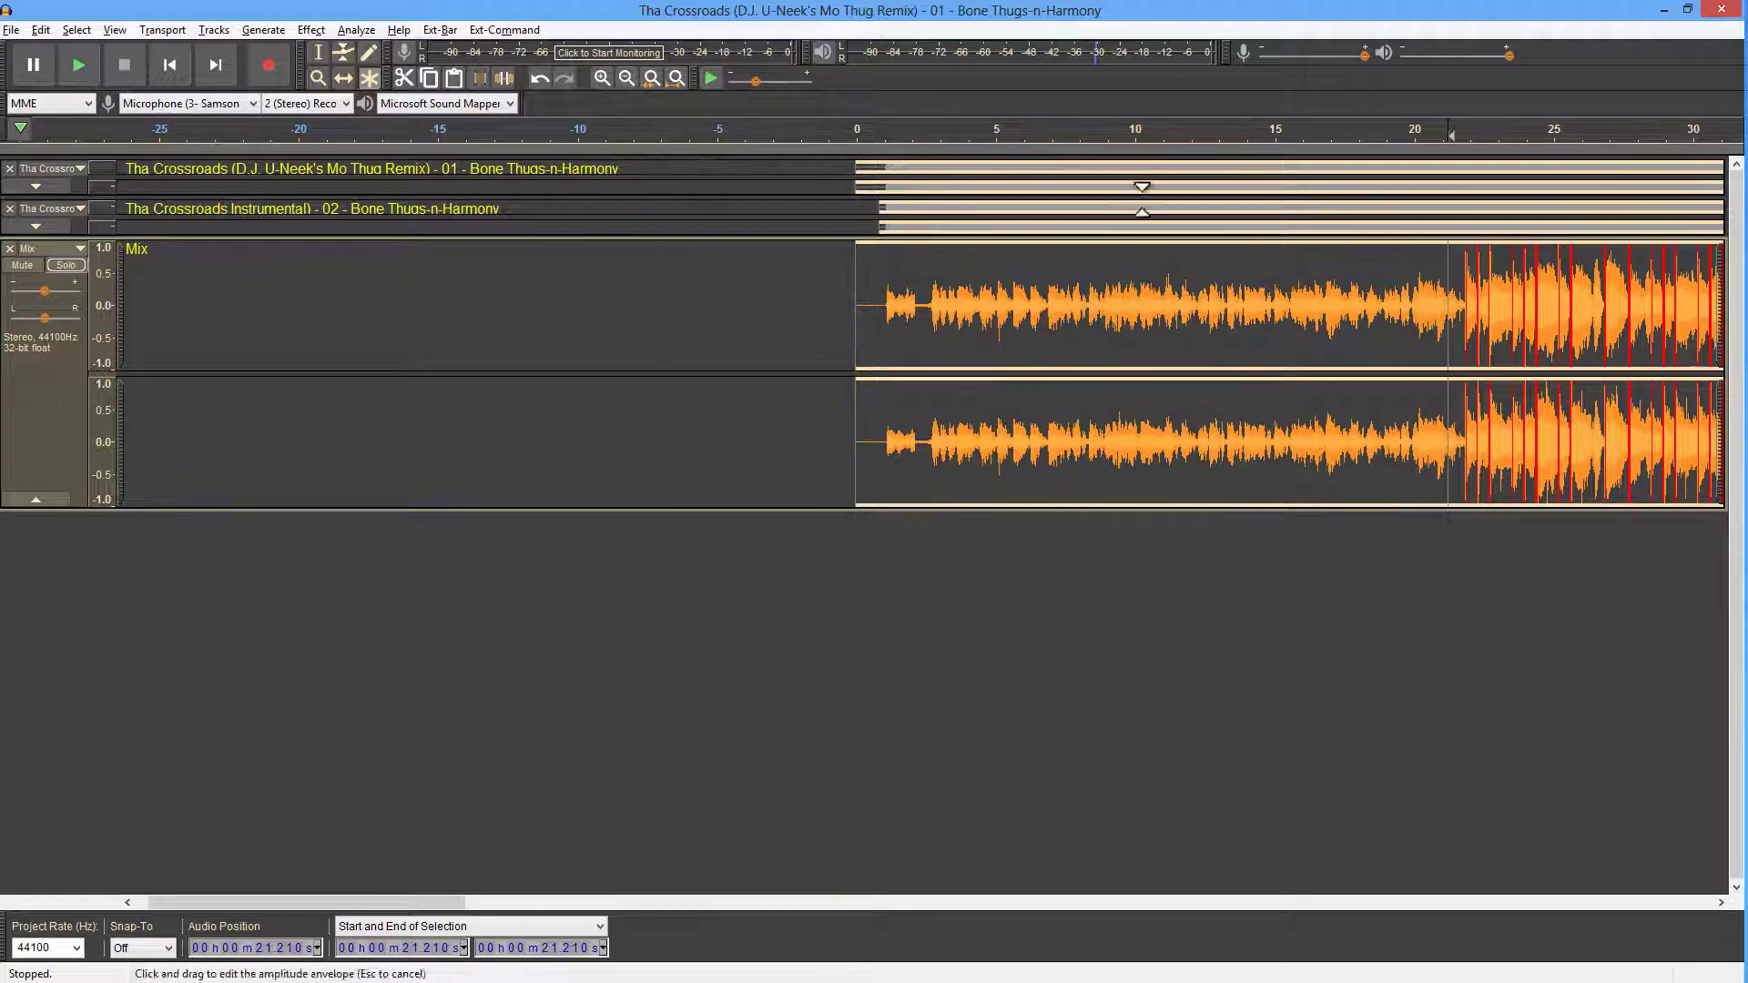
pyautogui.click(1462, 292)
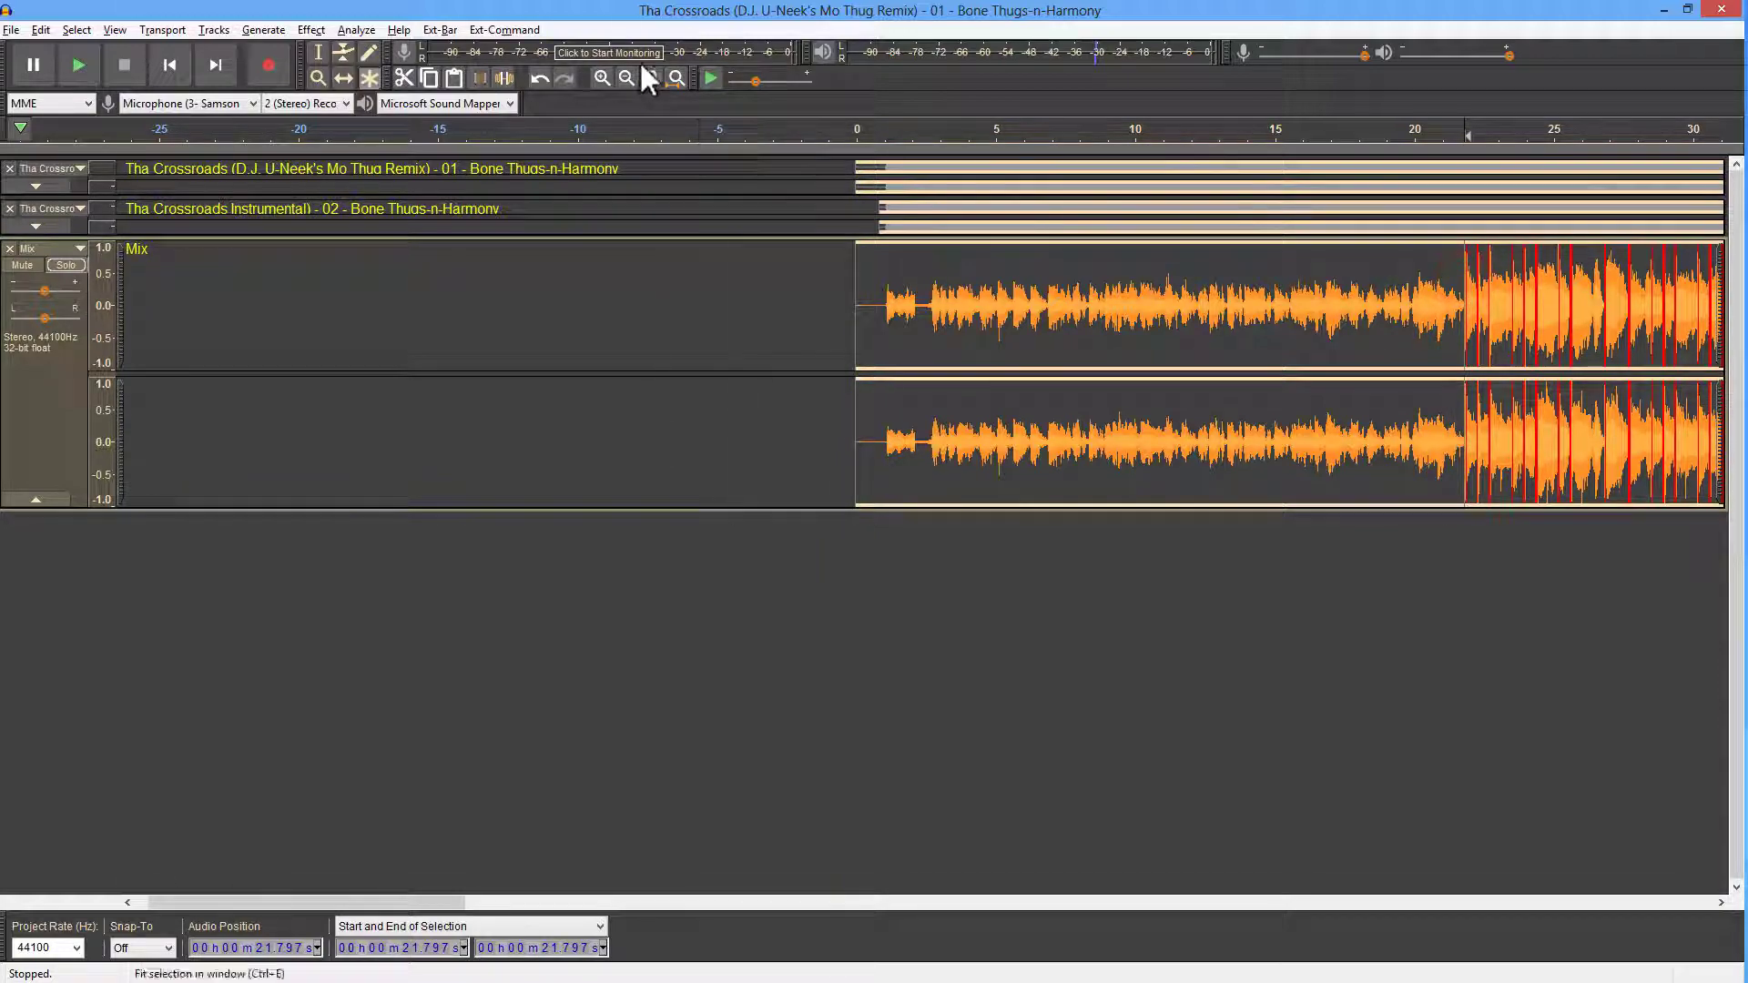
pyautogui.click(602, 77)
pyautogui.click(602, 78)
pyautogui.click(602, 78)
pyautogui.click(602, 78)
pyautogui.click(602, 77)
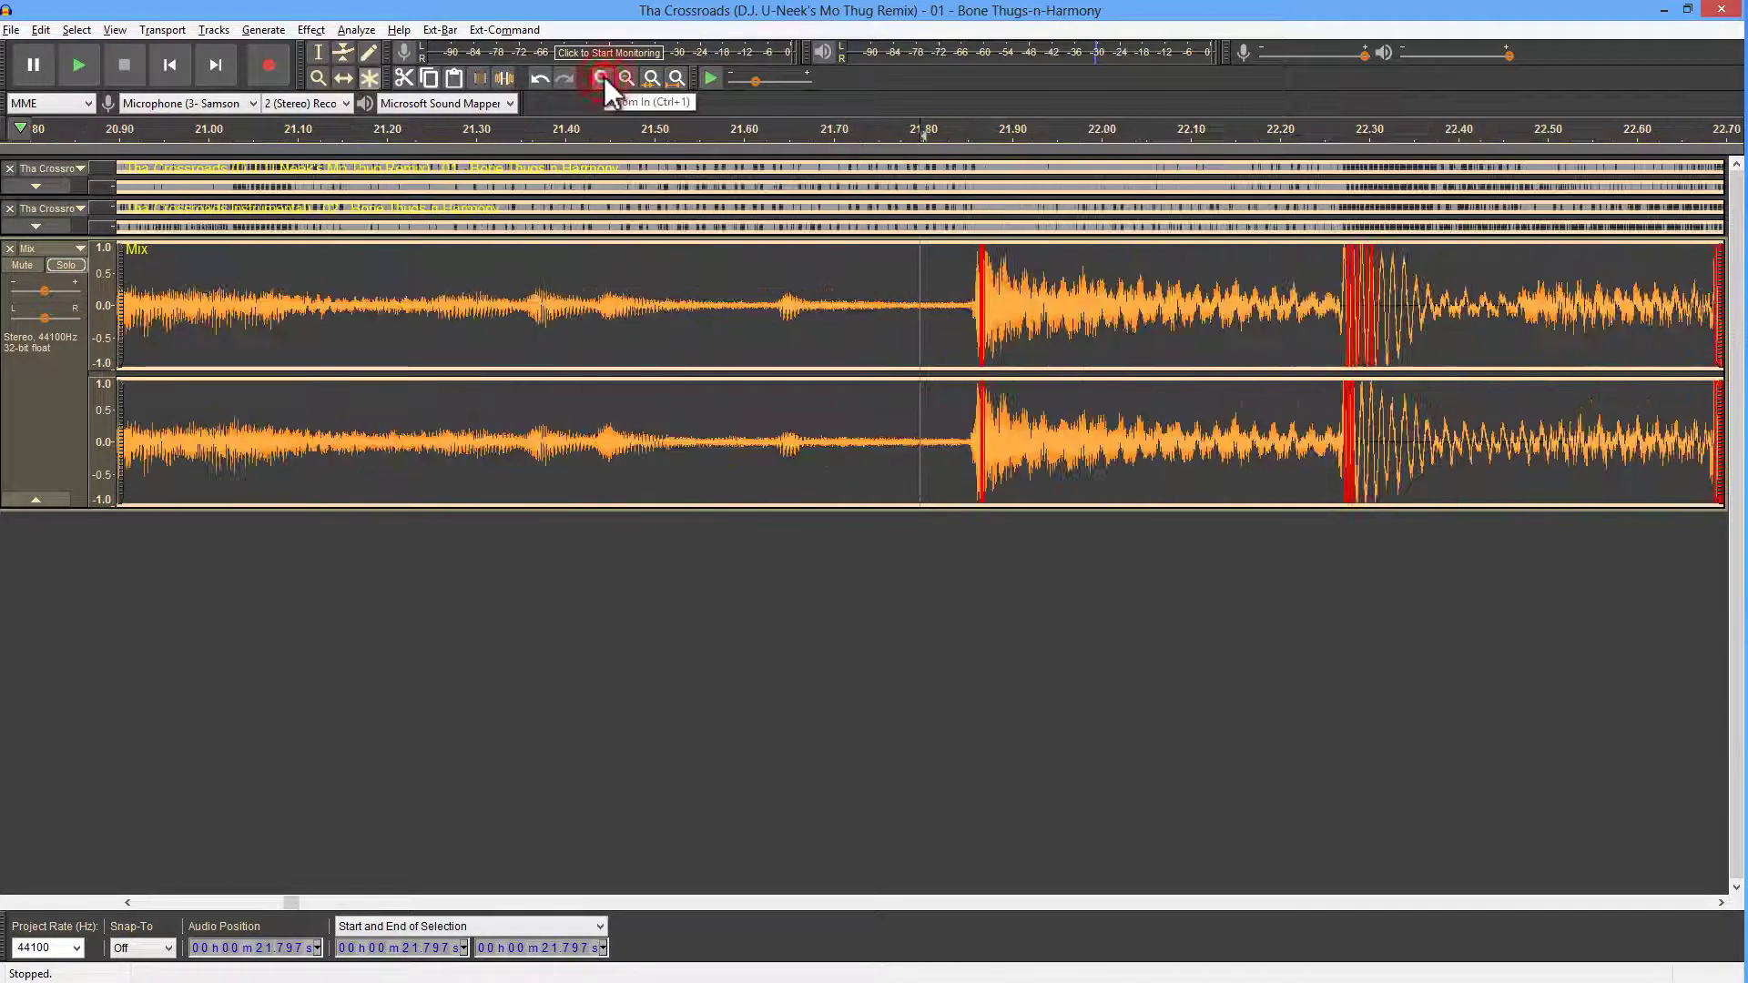
pyautogui.click(602, 78)
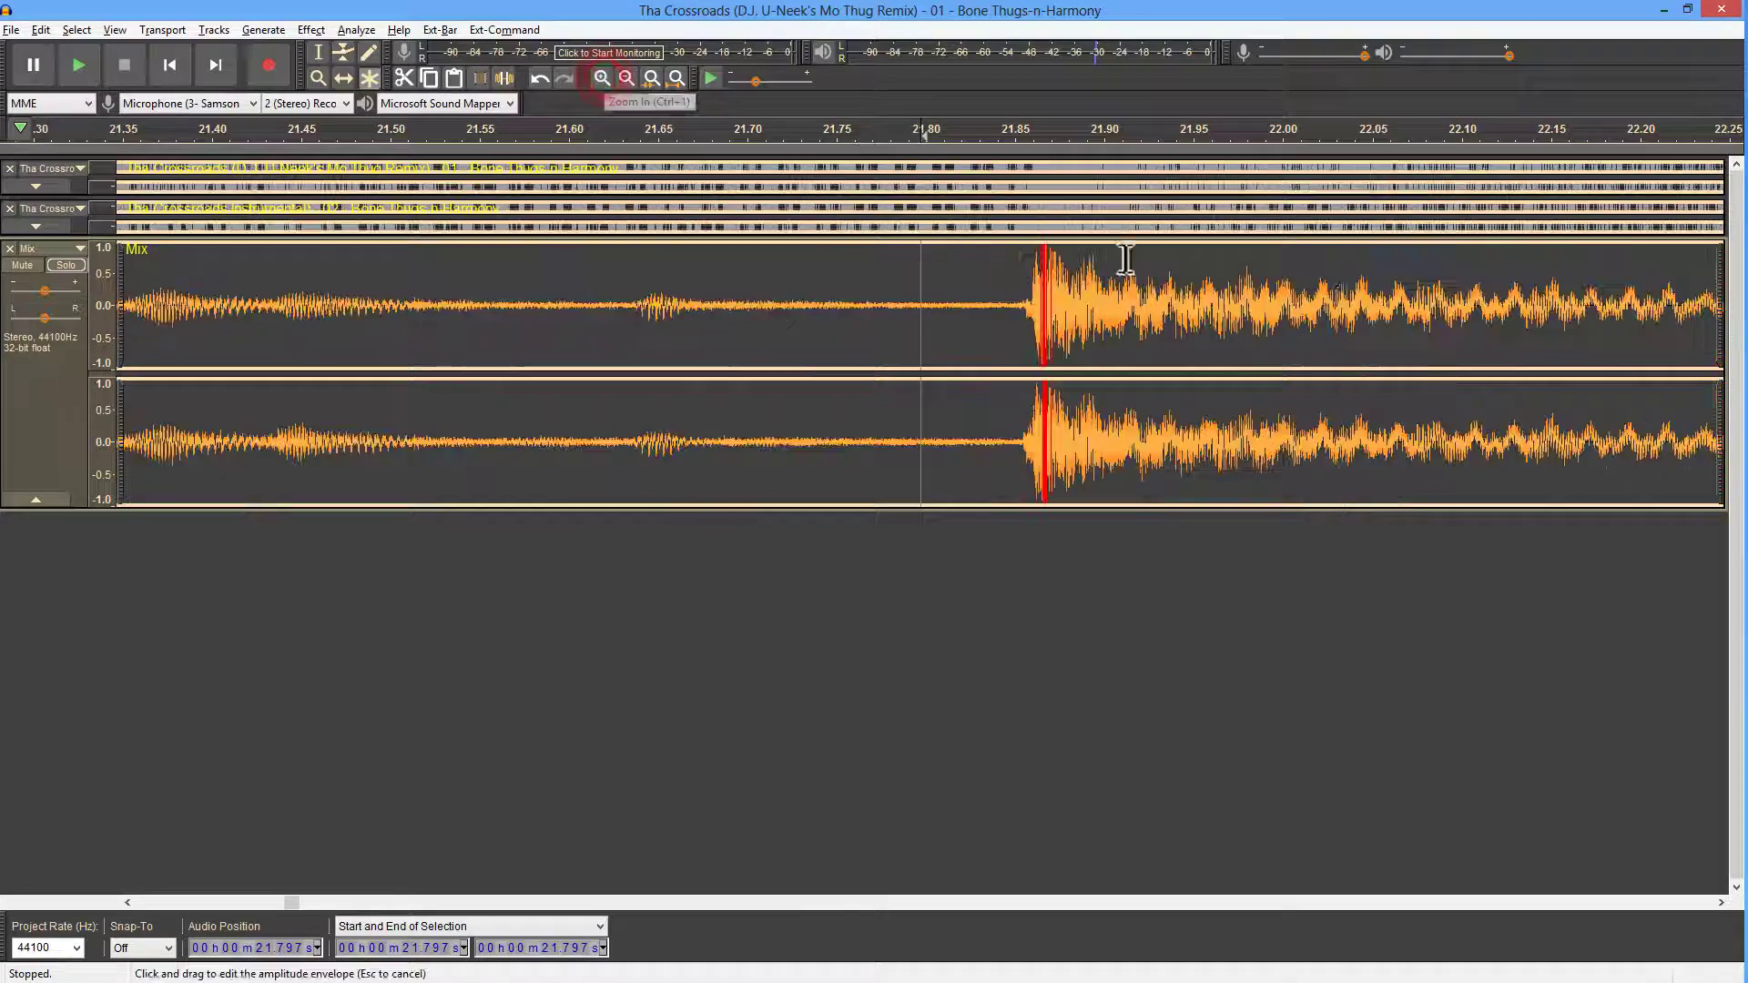
pyautogui.click(627, 76)
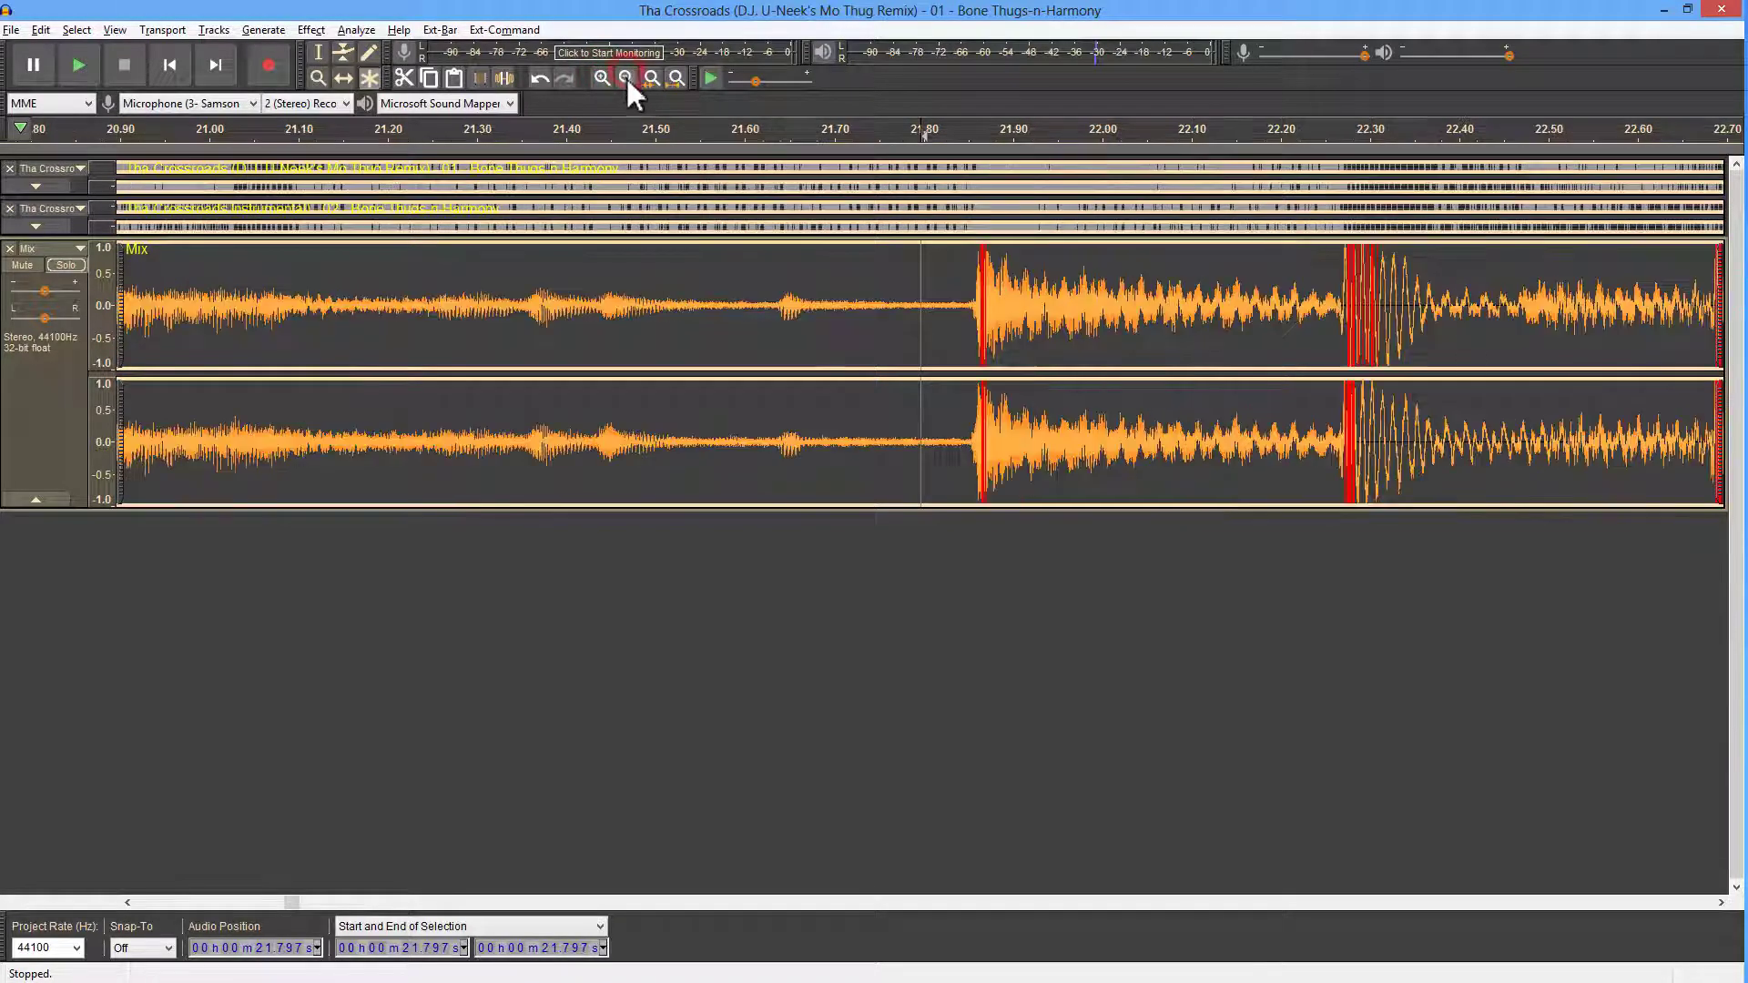
pyautogui.click(1342, 292)
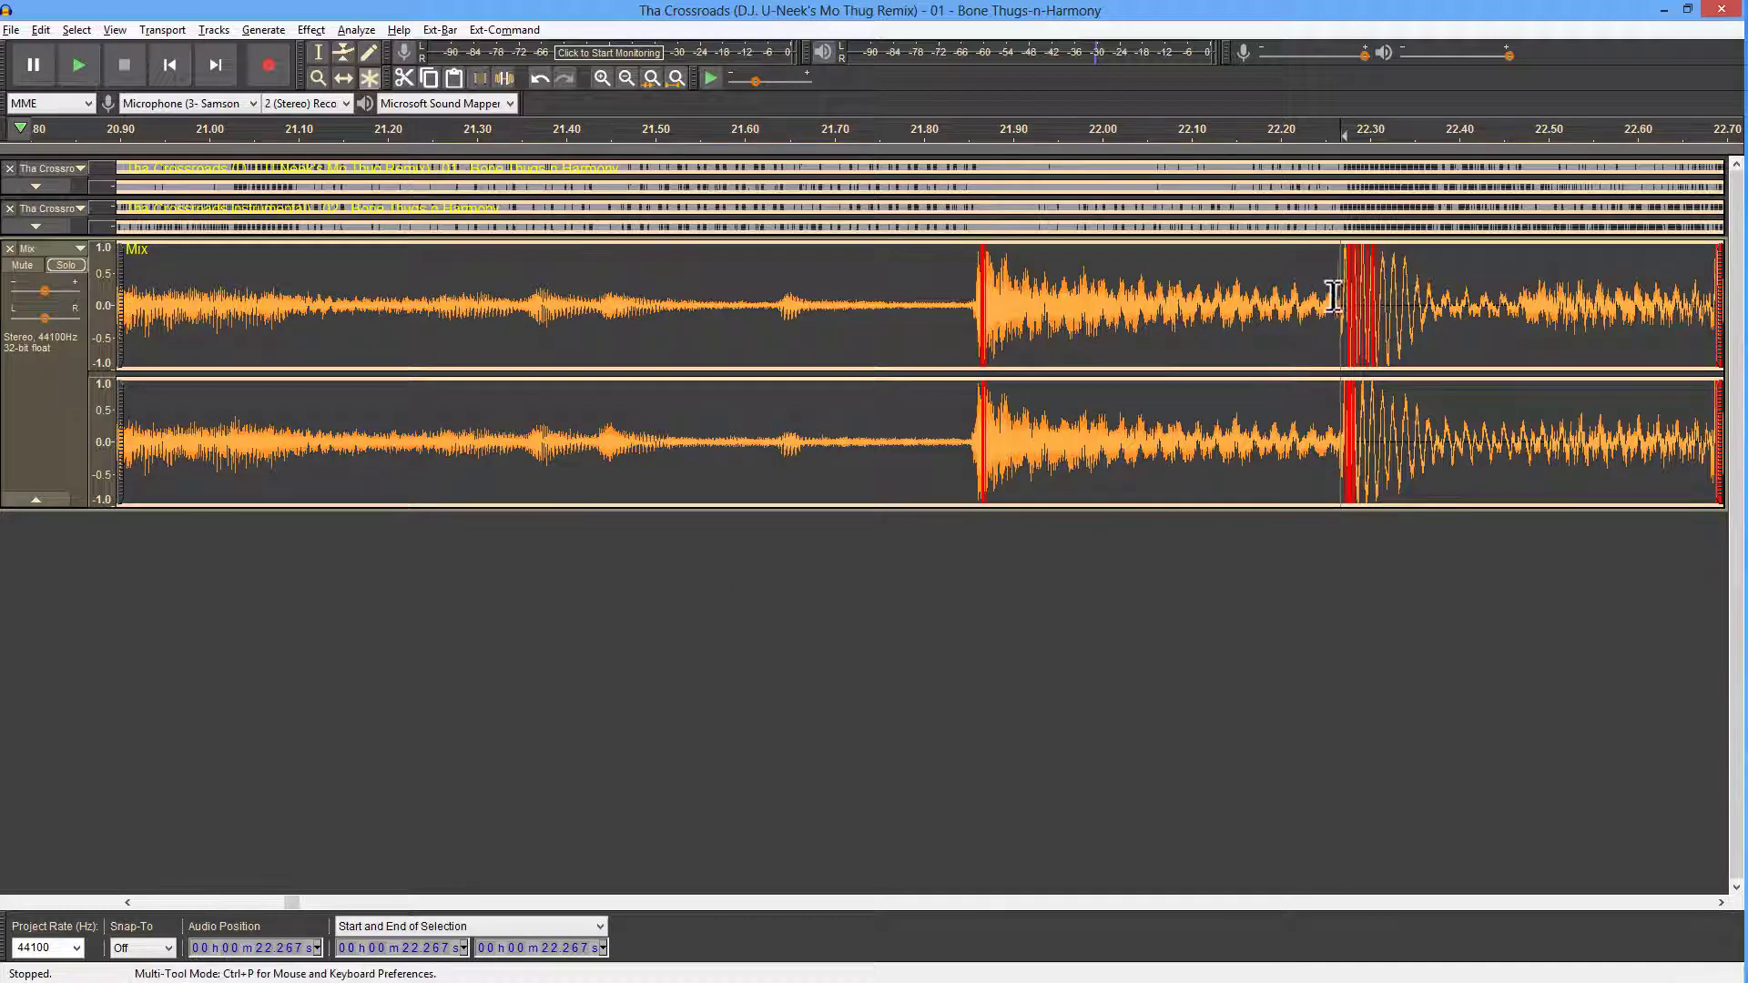
pyautogui.moveTo(1335, 296); pyautogui.dragTo(1386, 301)
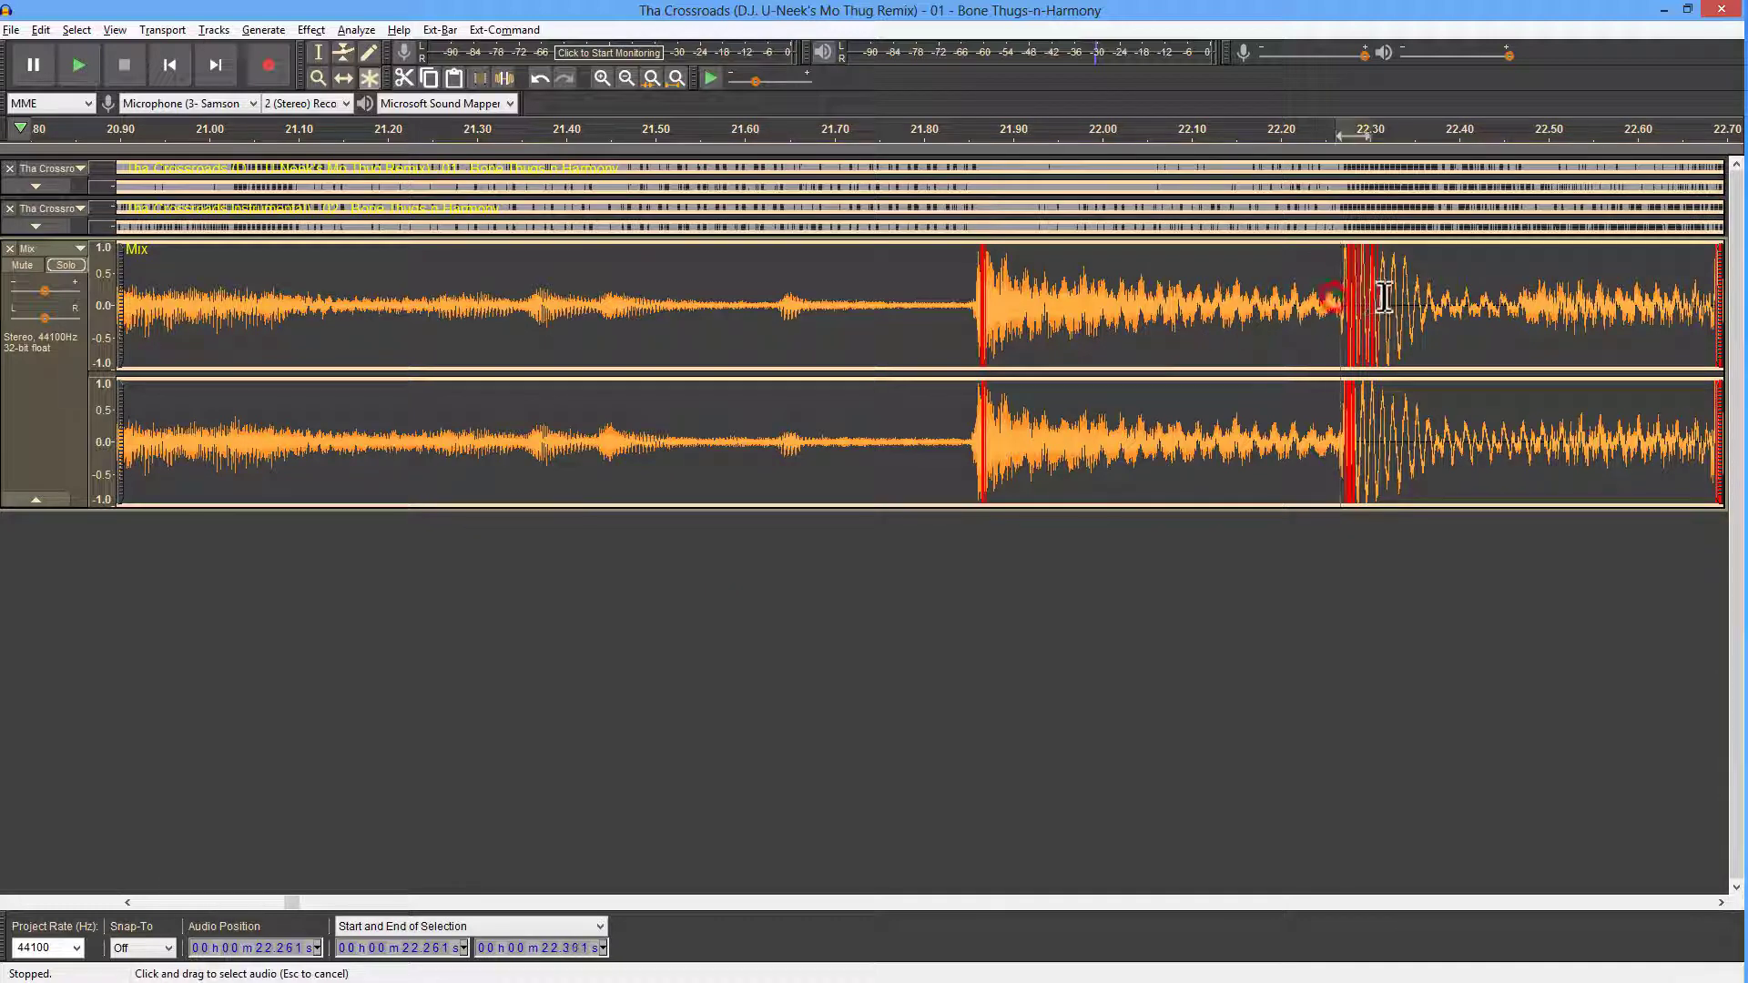
pyautogui.click(627, 77)
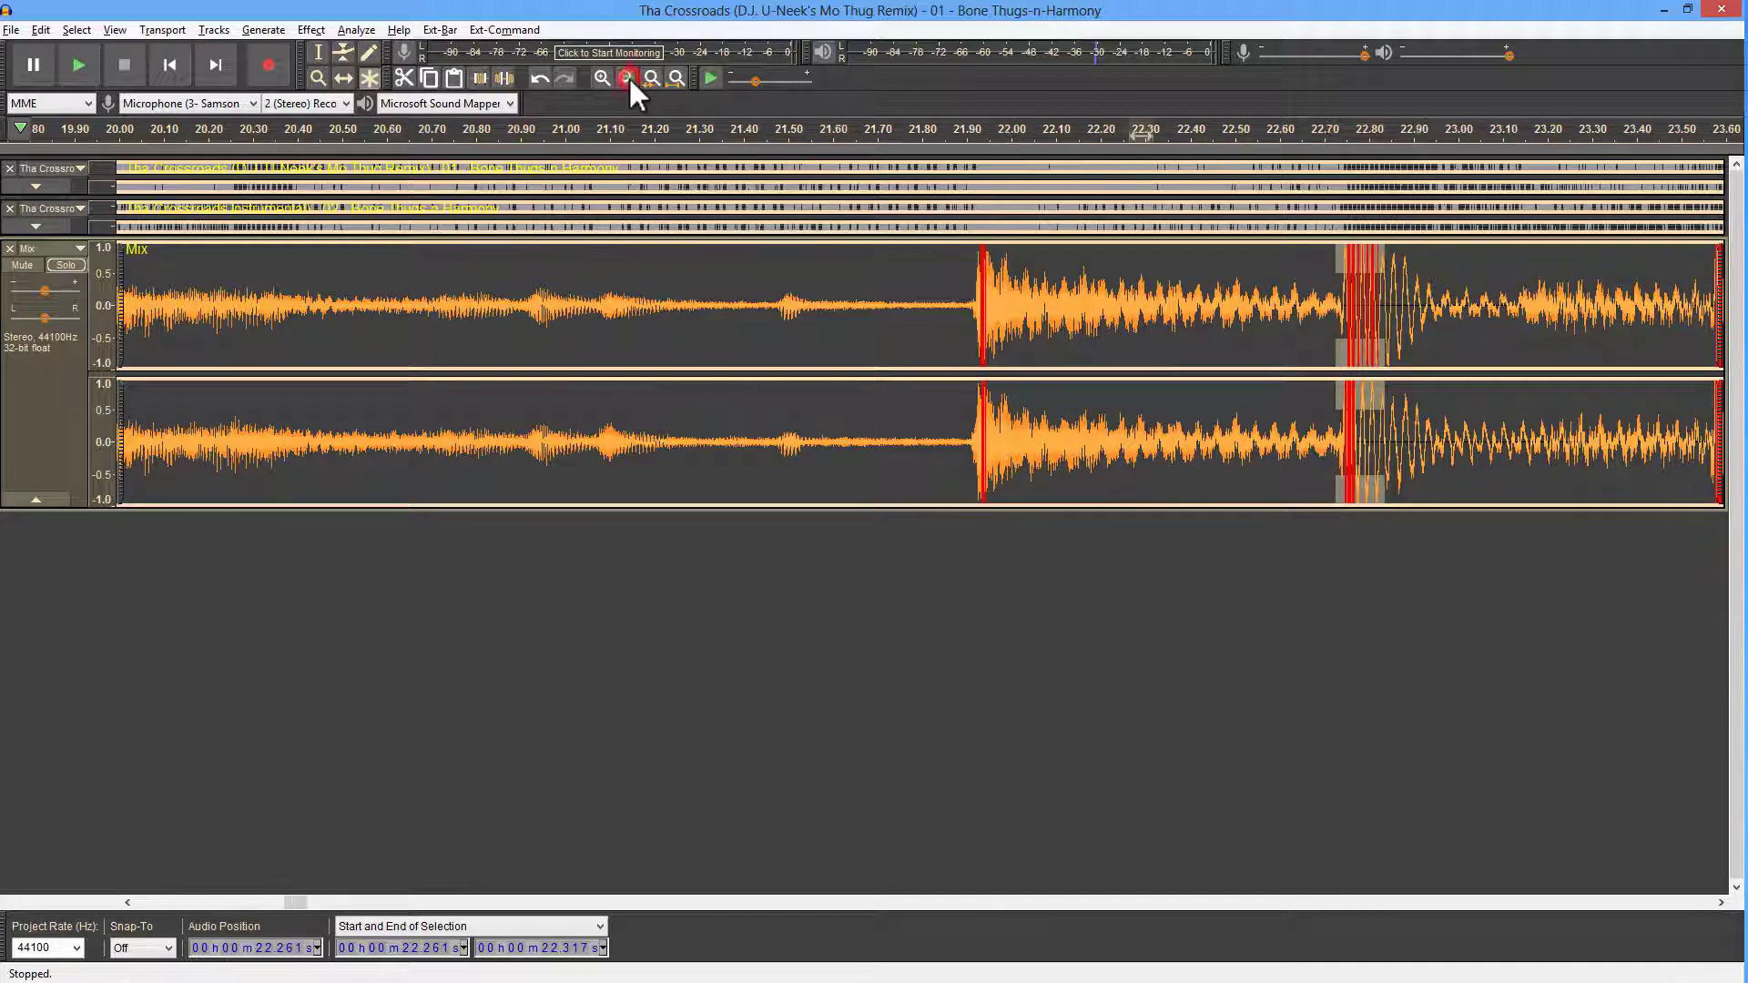
pyautogui.click(517, 903)
pyautogui.click(517, 902)
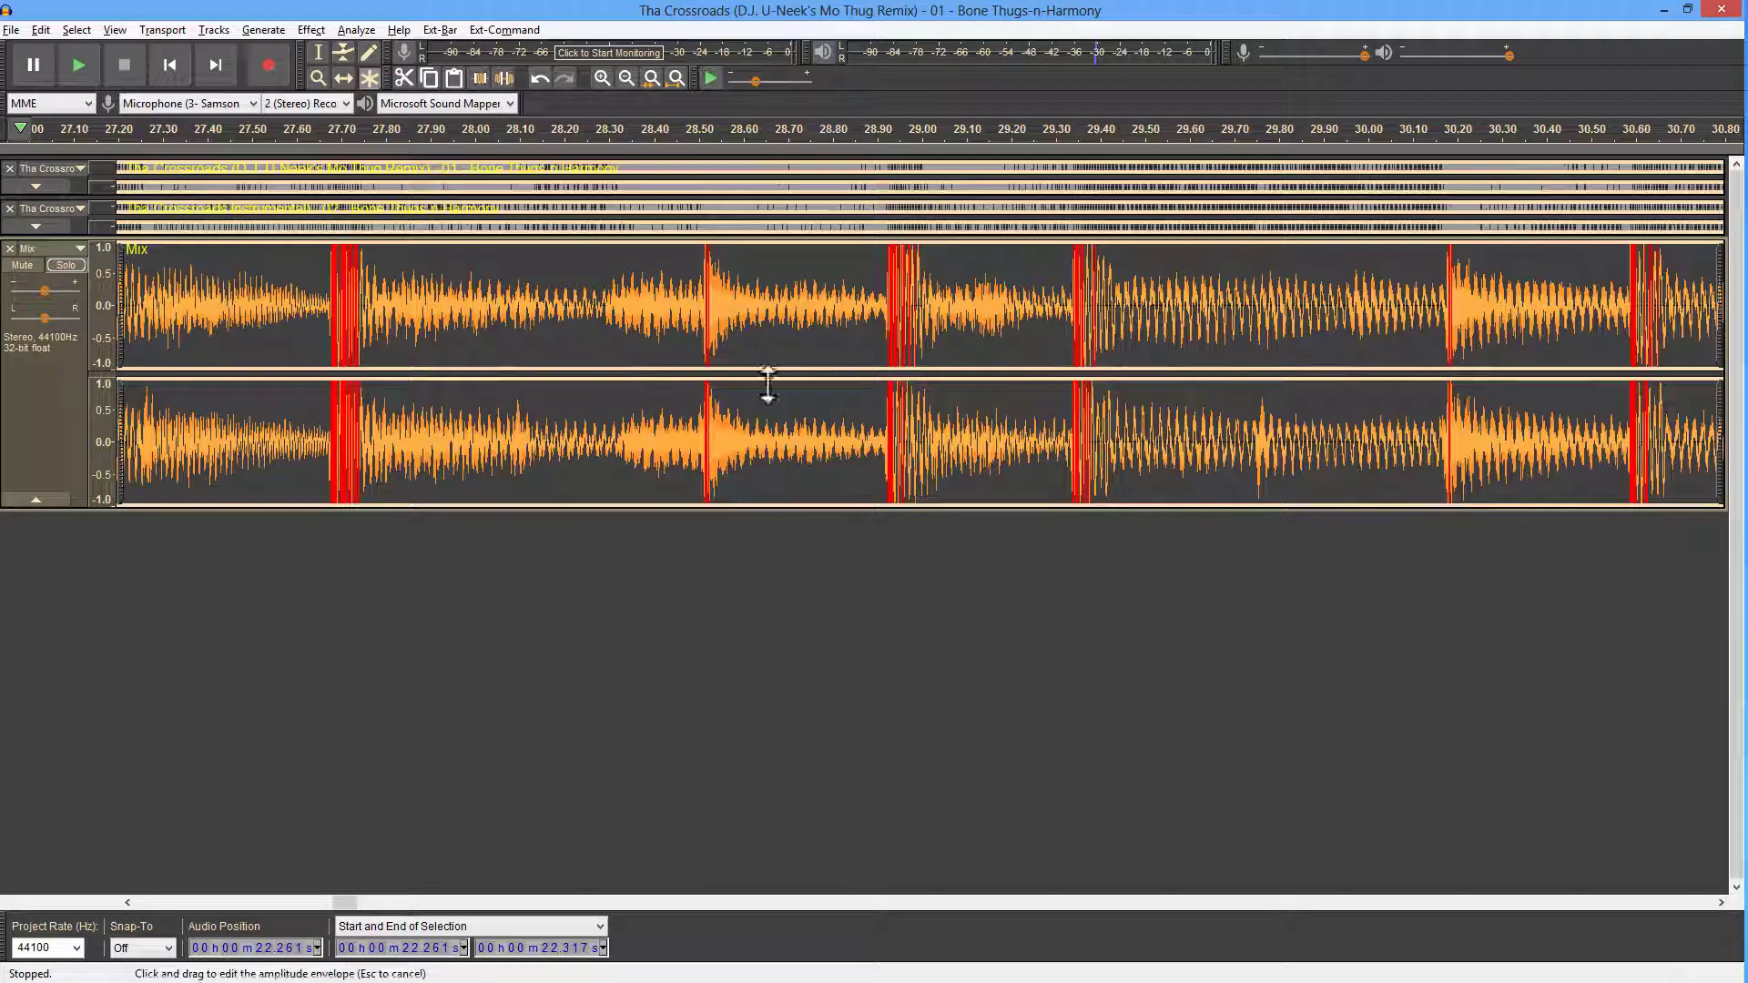
pyautogui.click(879, 301)
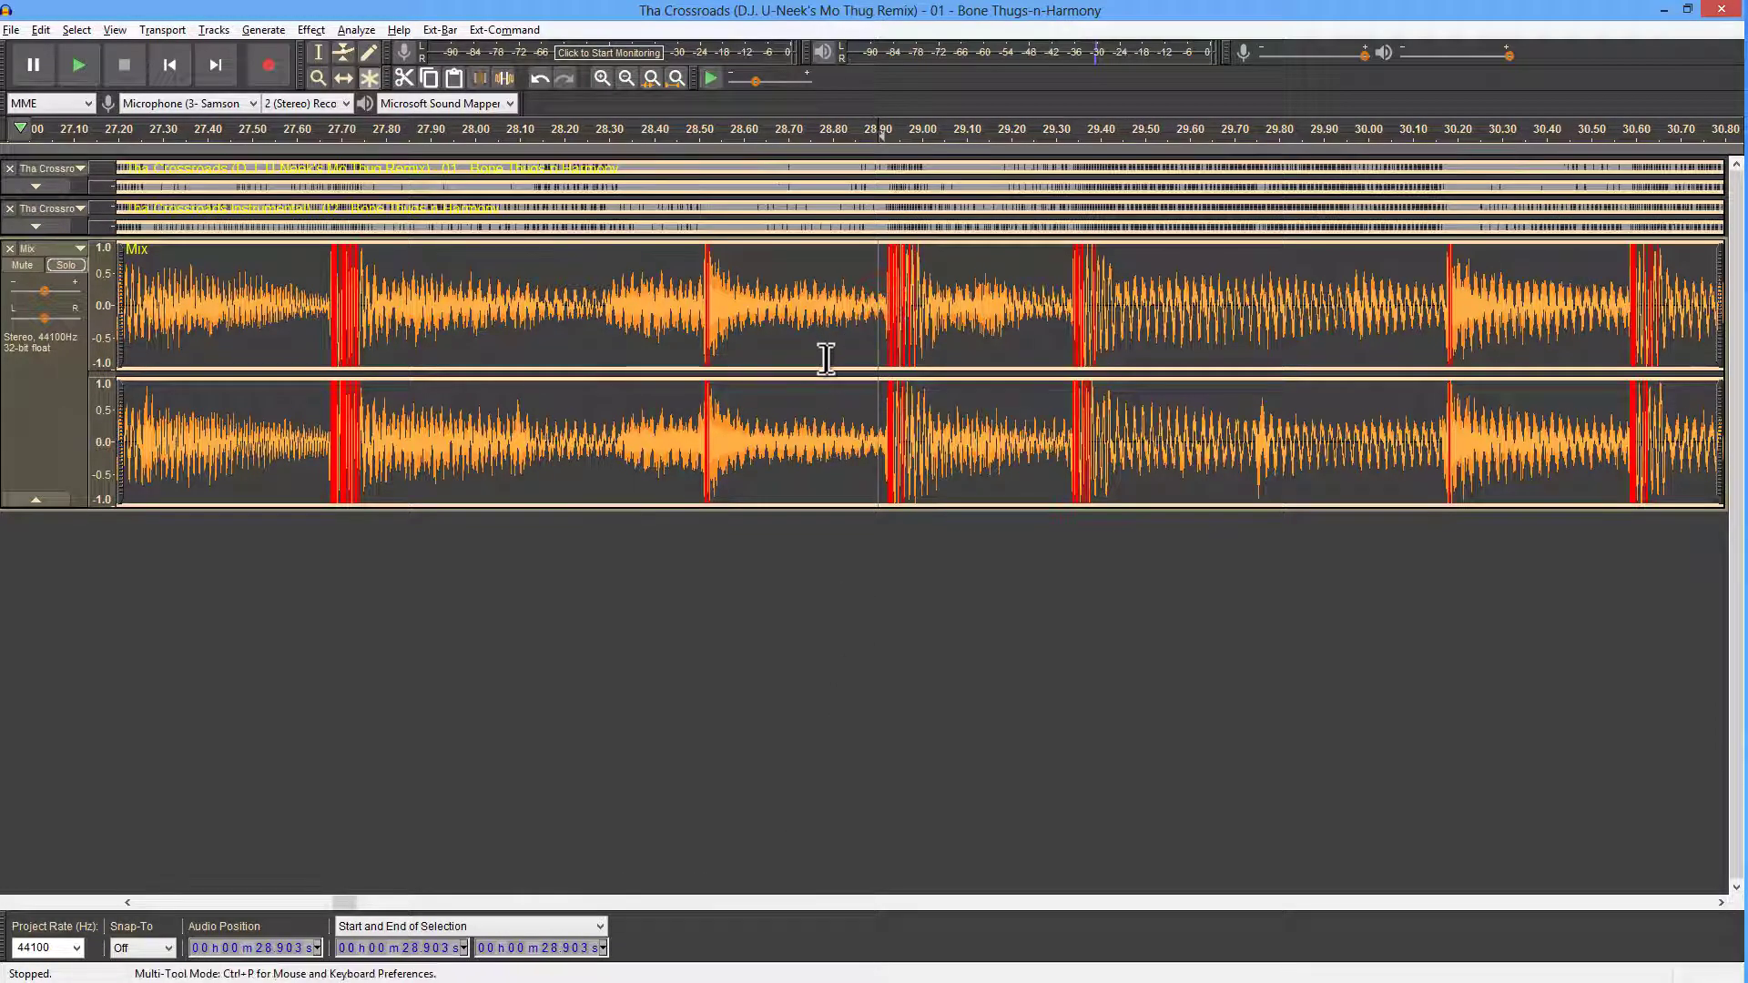
pyautogui.click(329, 314)
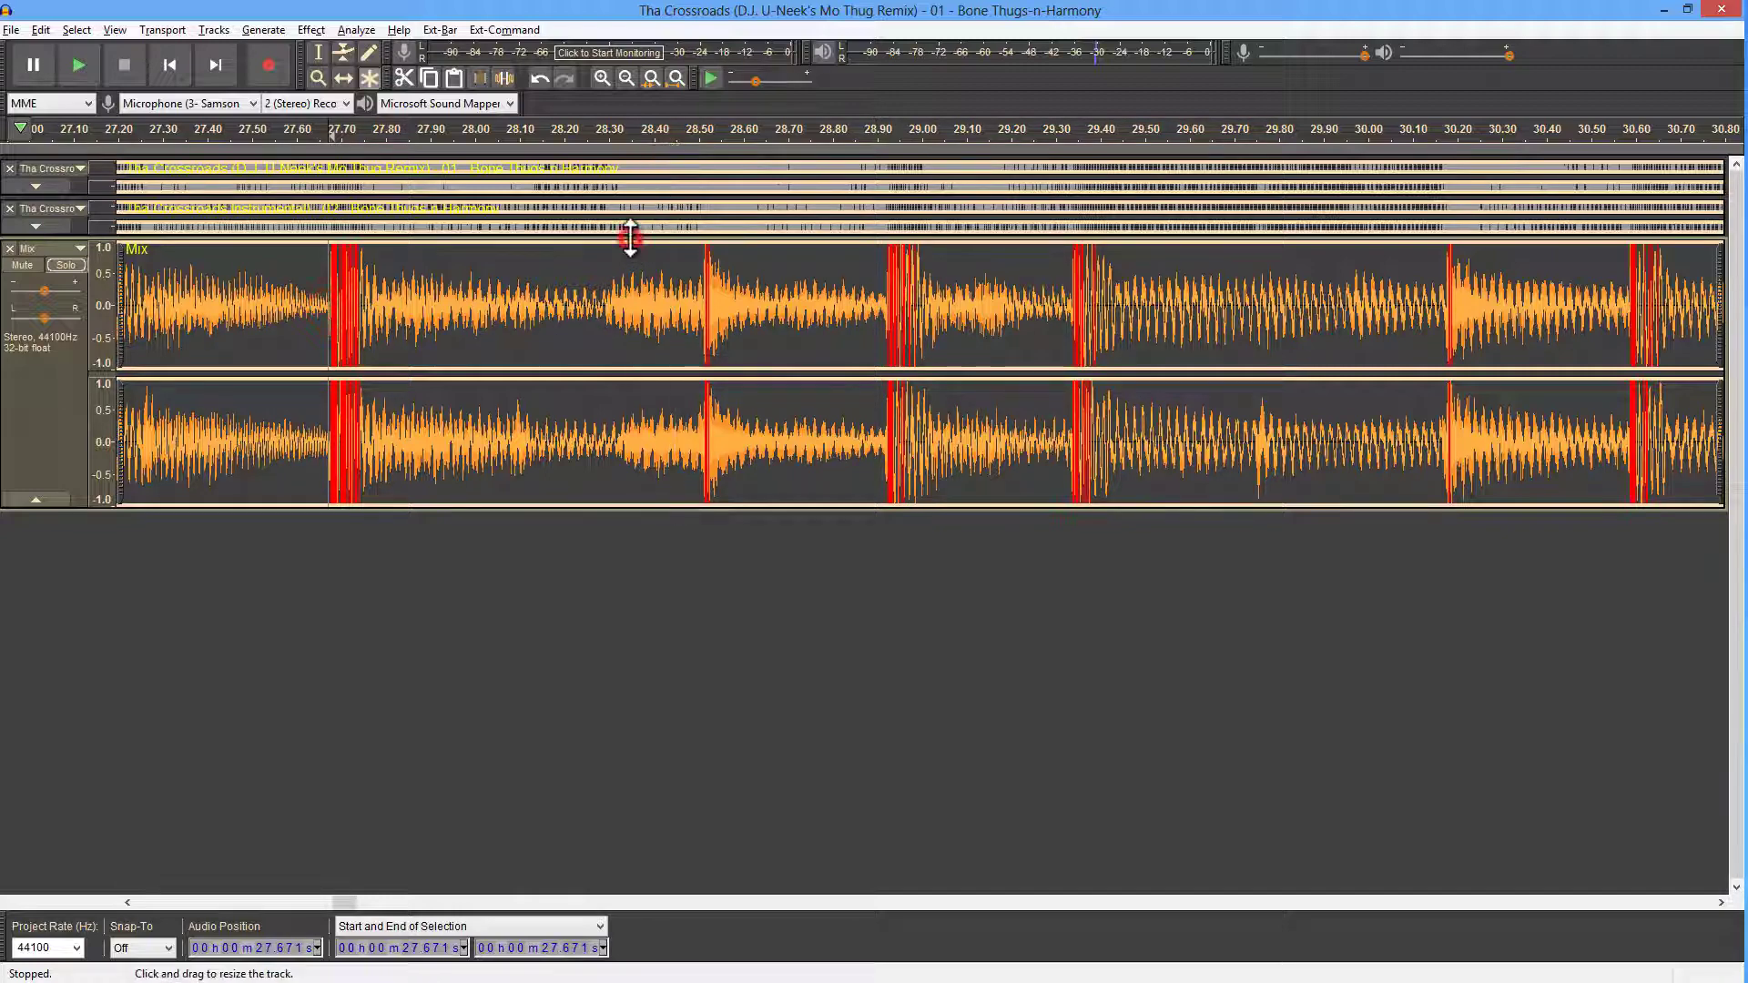
pyautogui.moveTo(631, 239); pyautogui.dragTo(630, 248)
pyautogui.click(625, 78)
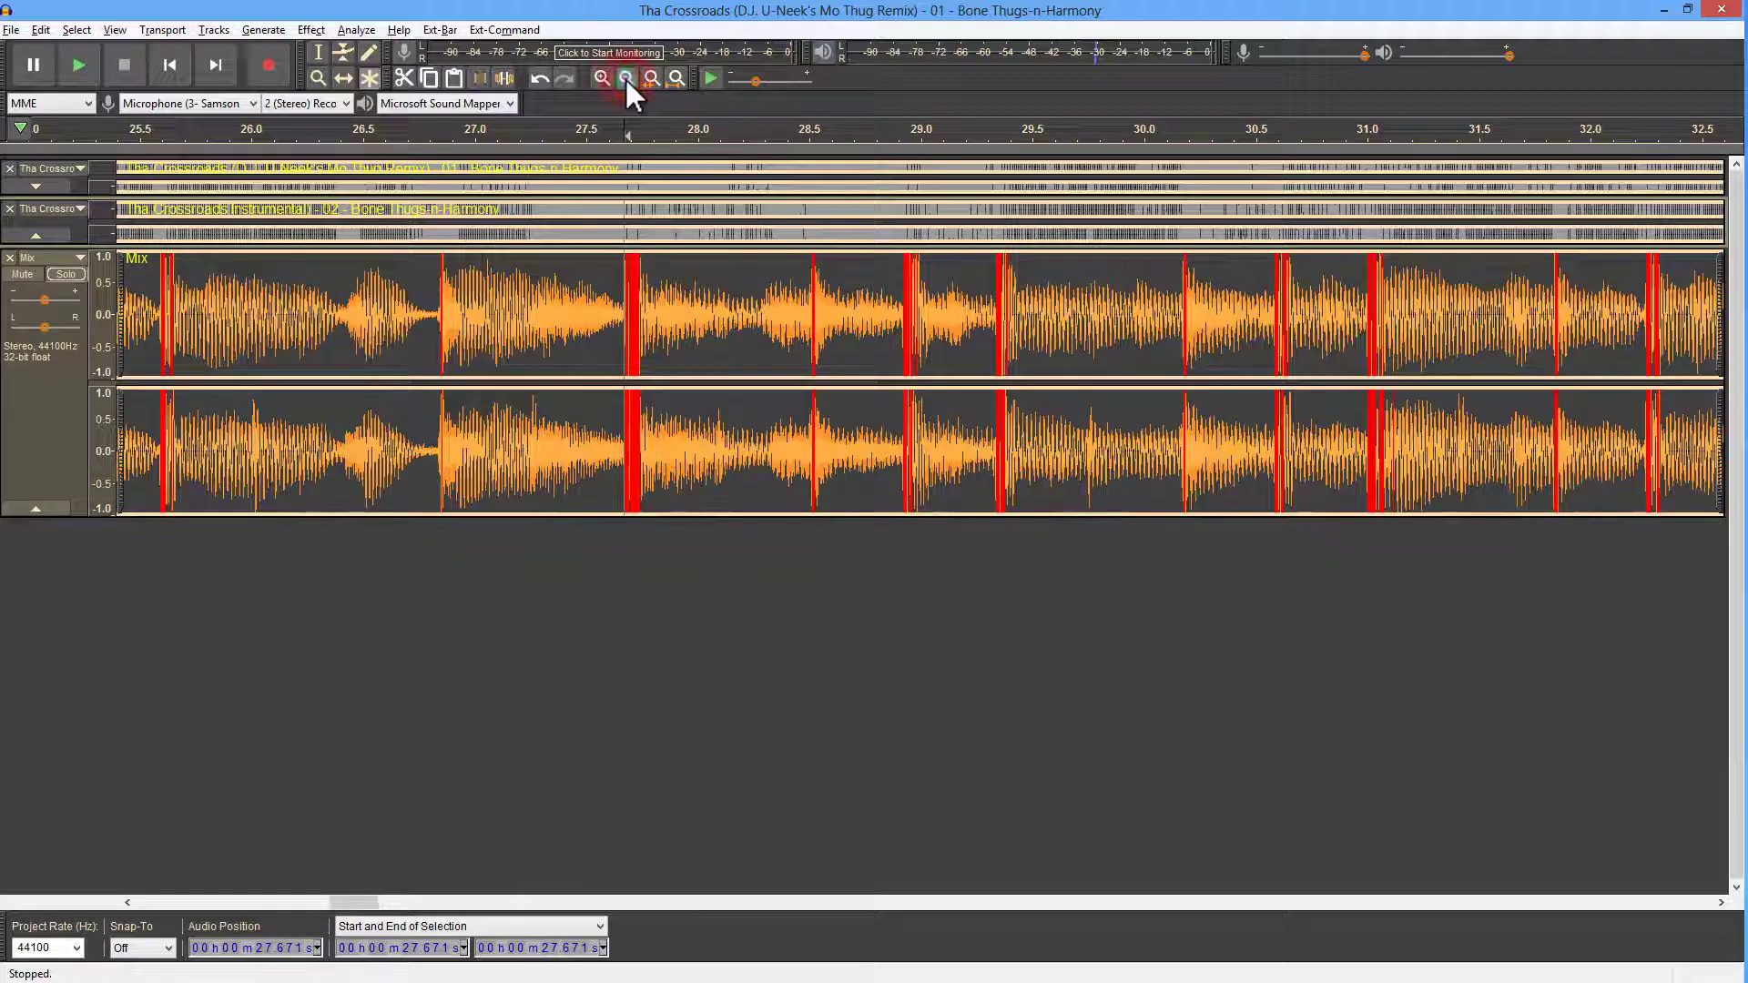
pyautogui.click(626, 79)
pyautogui.click(625, 79)
pyautogui.click(626, 80)
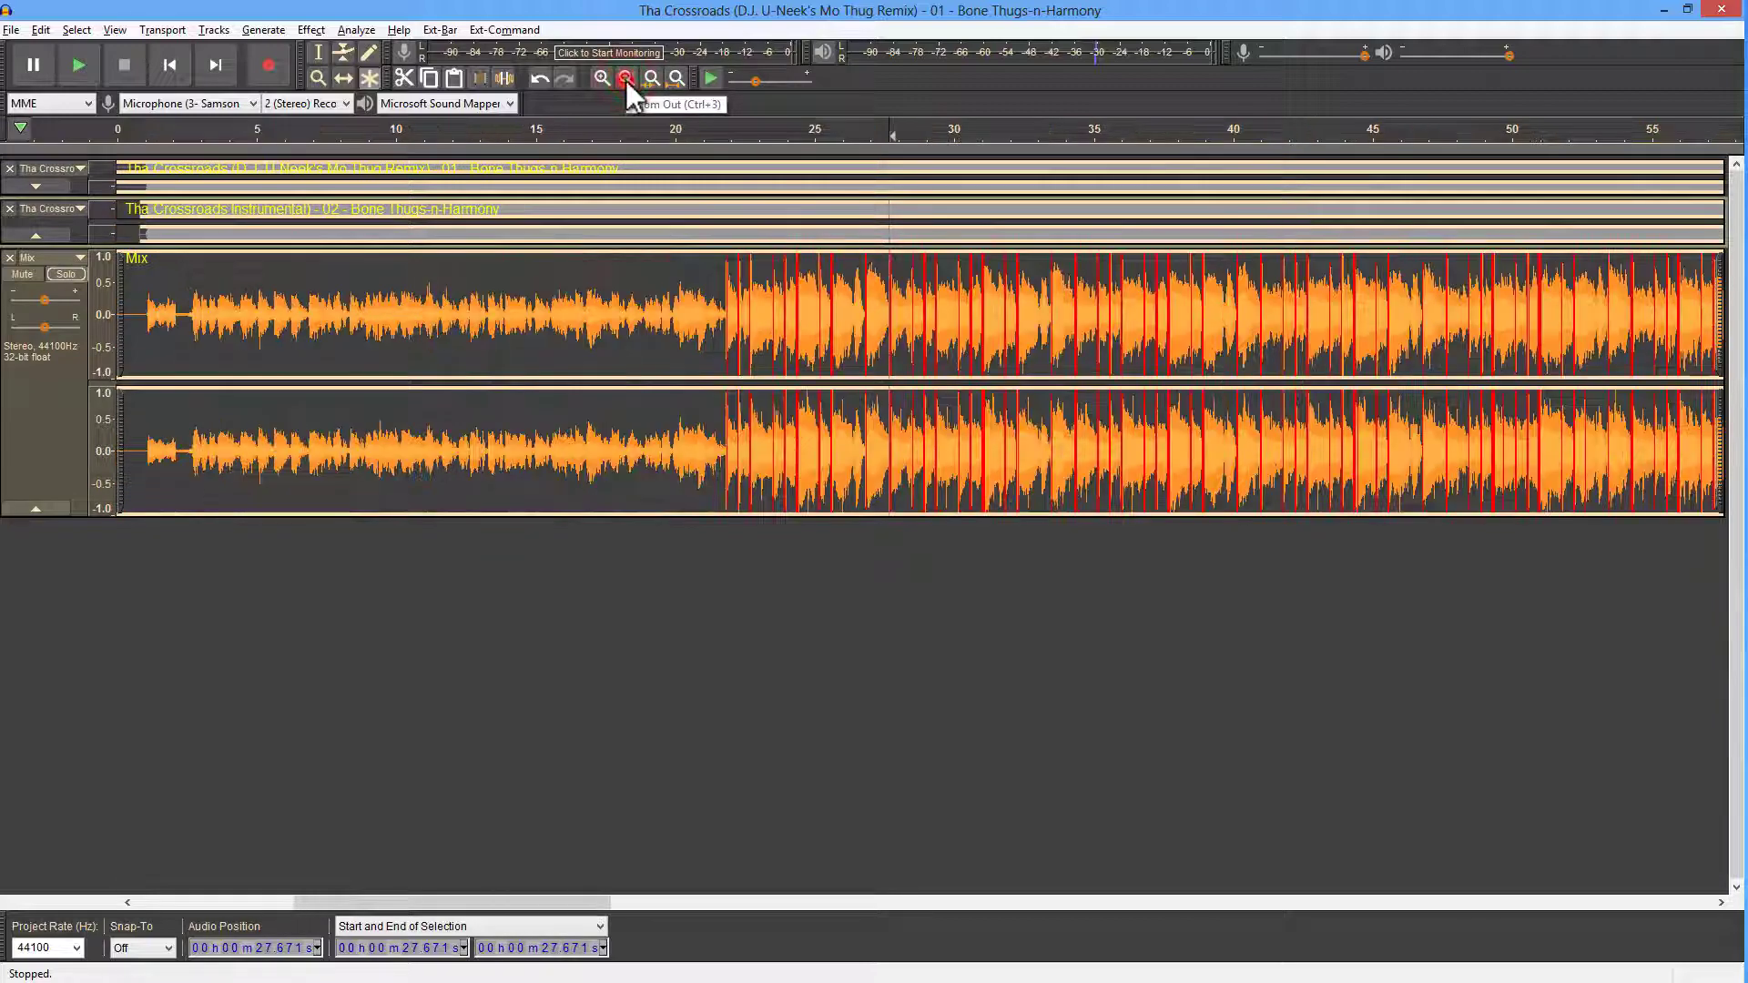
pyautogui.click(625, 80)
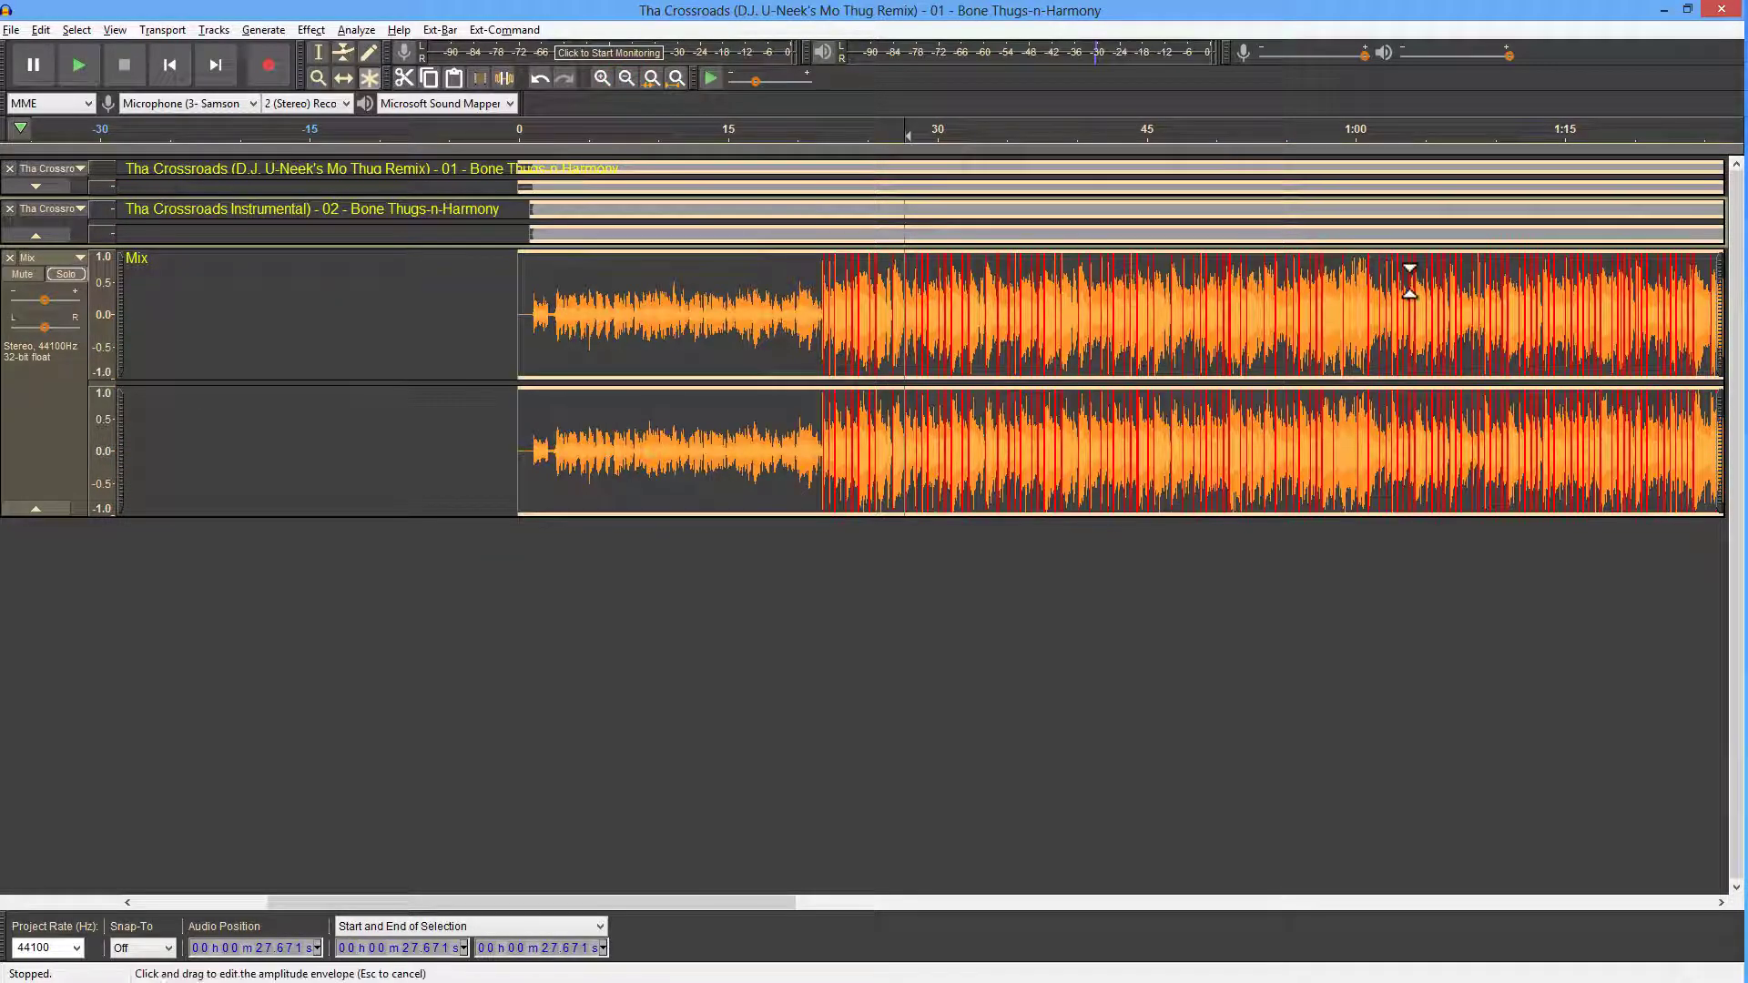
pyautogui.click(626, 79)
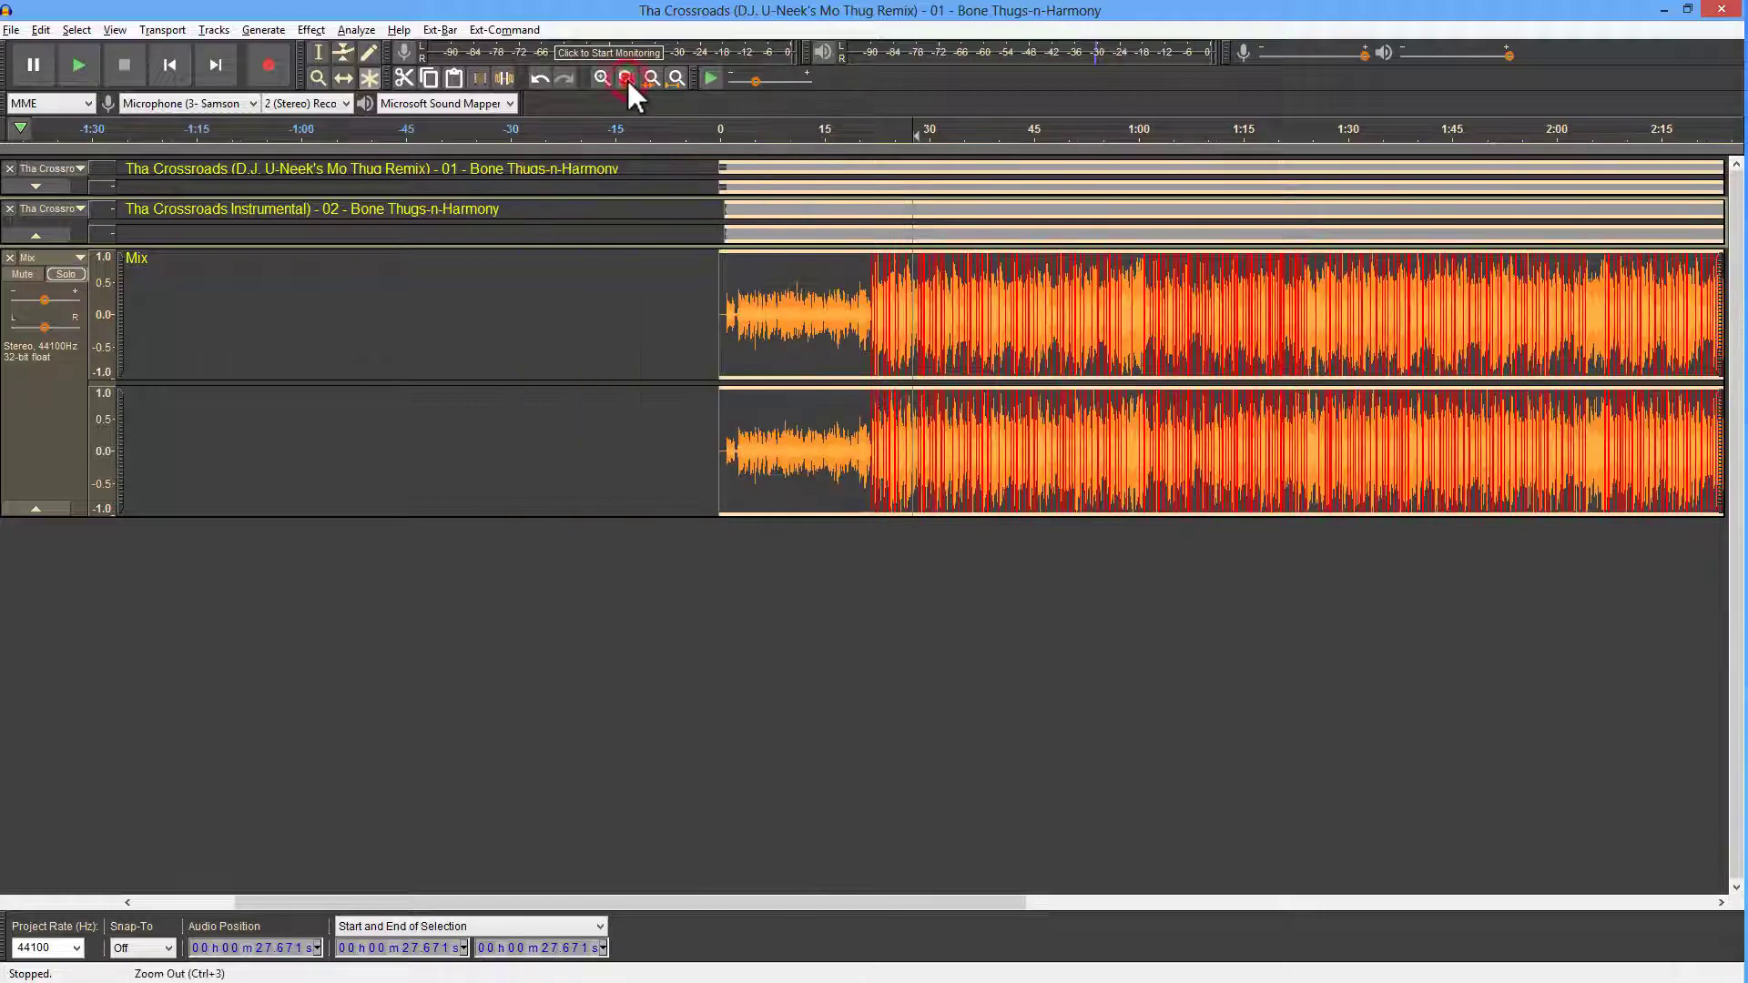
pyautogui.click(627, 79)
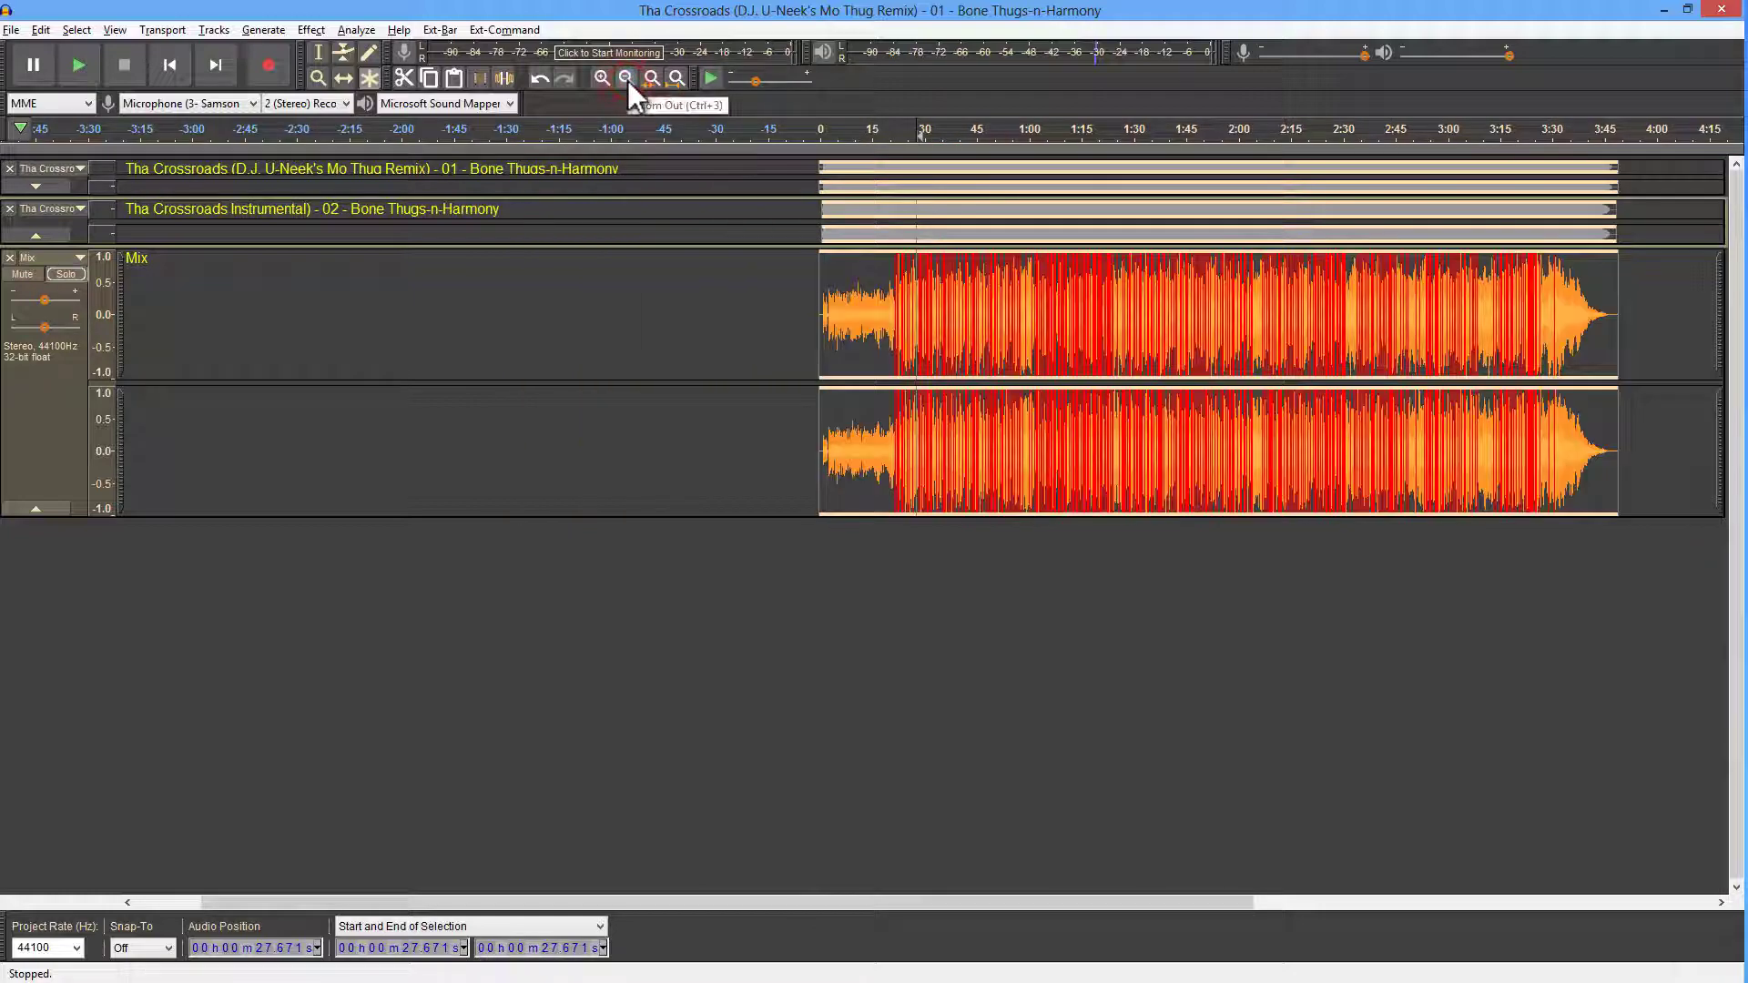
# Step: Fit the song to the window, select the Mix tail 3:28.967–3:45.283, and open its options
pyautogui.click(675, 79)
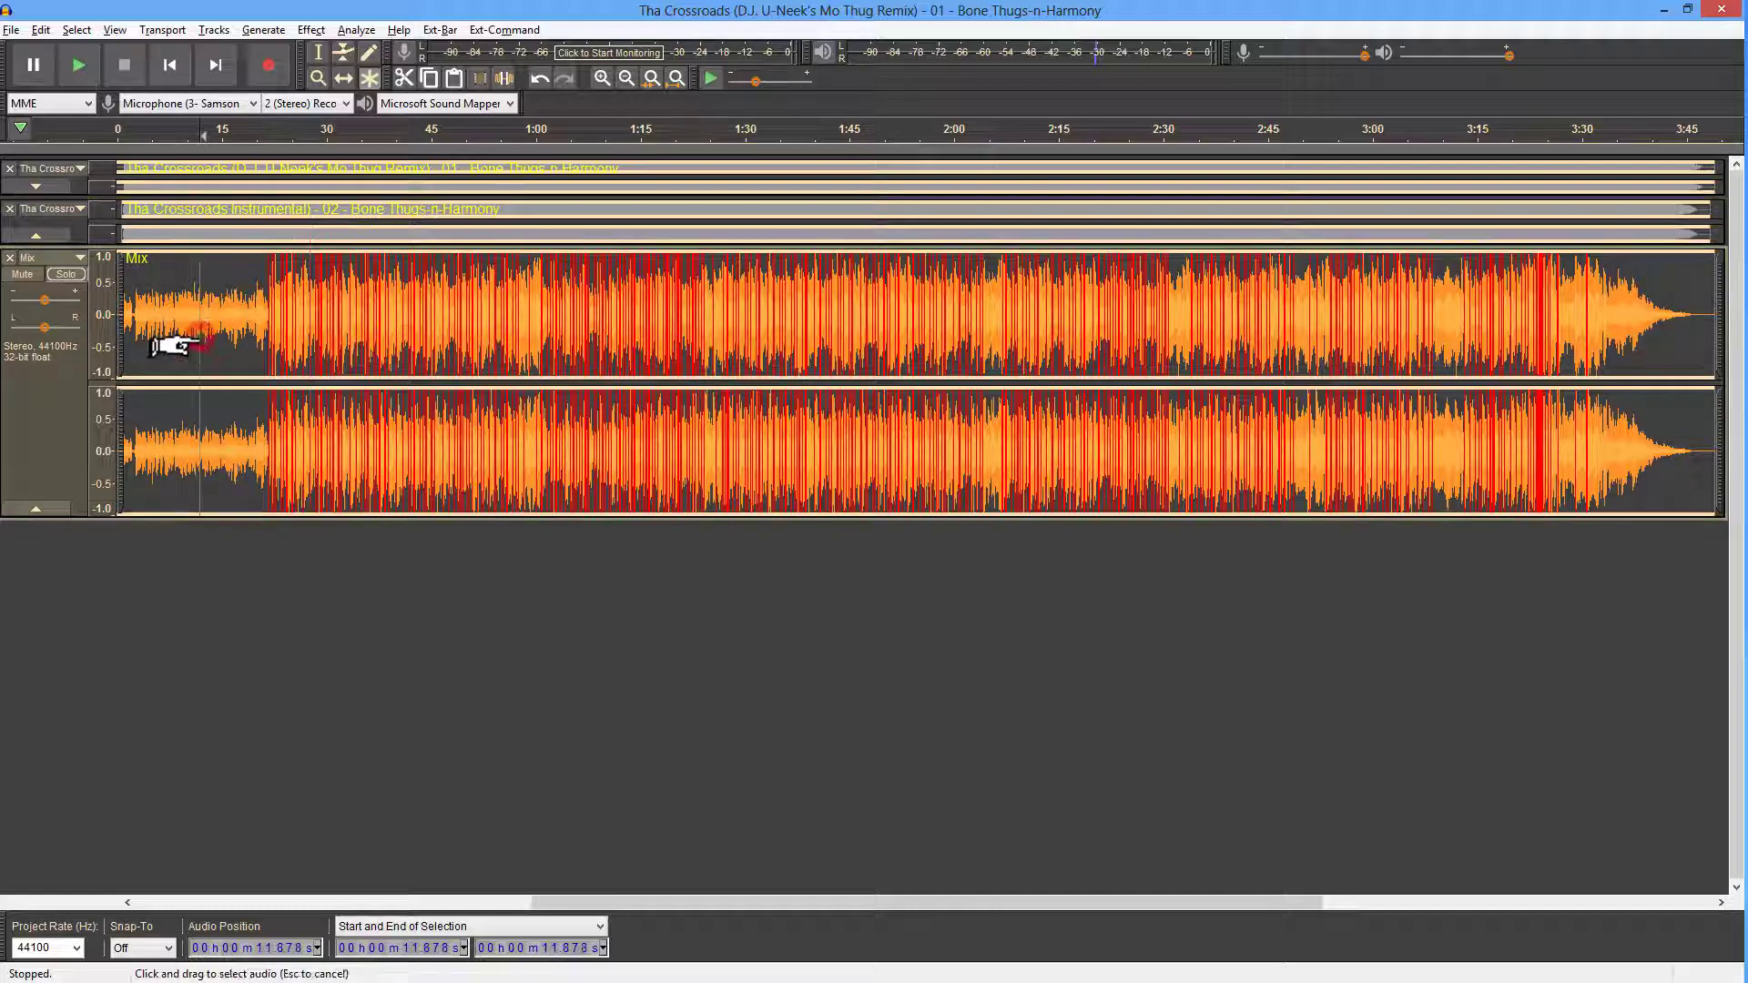
pyautogui.click(583, 319)
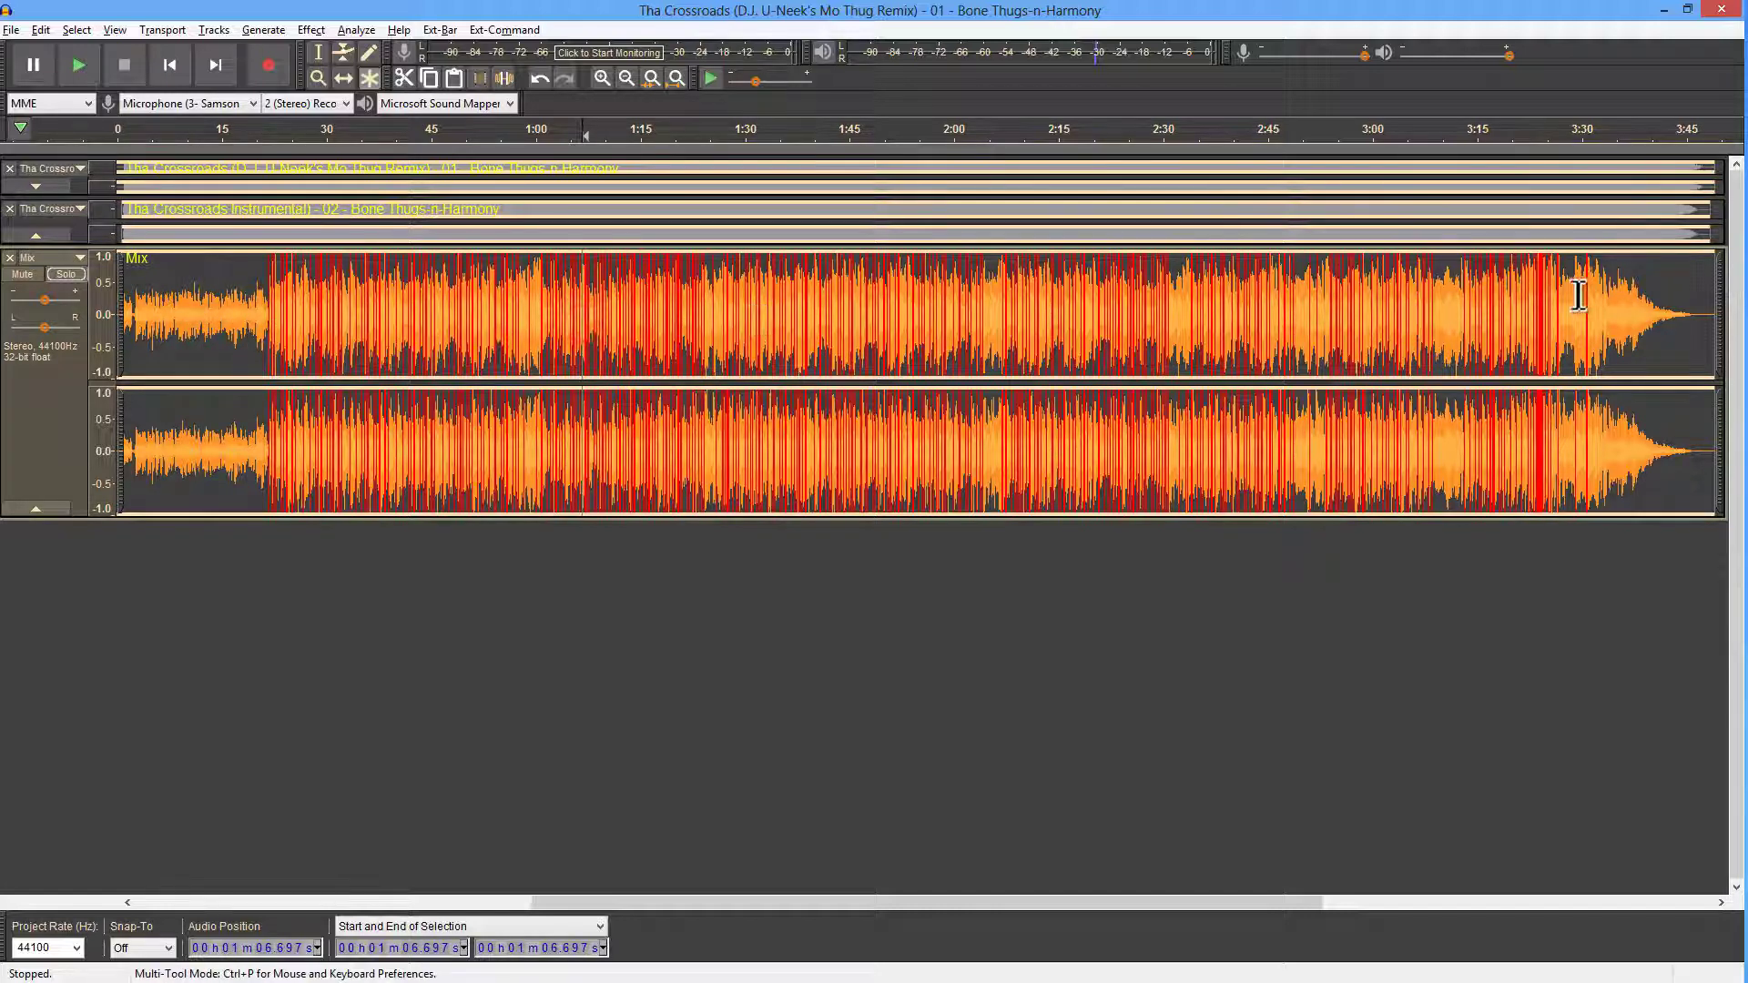
pyautogui.moveTo(1575, 296); pyautogui.dragTo(1689, 301)
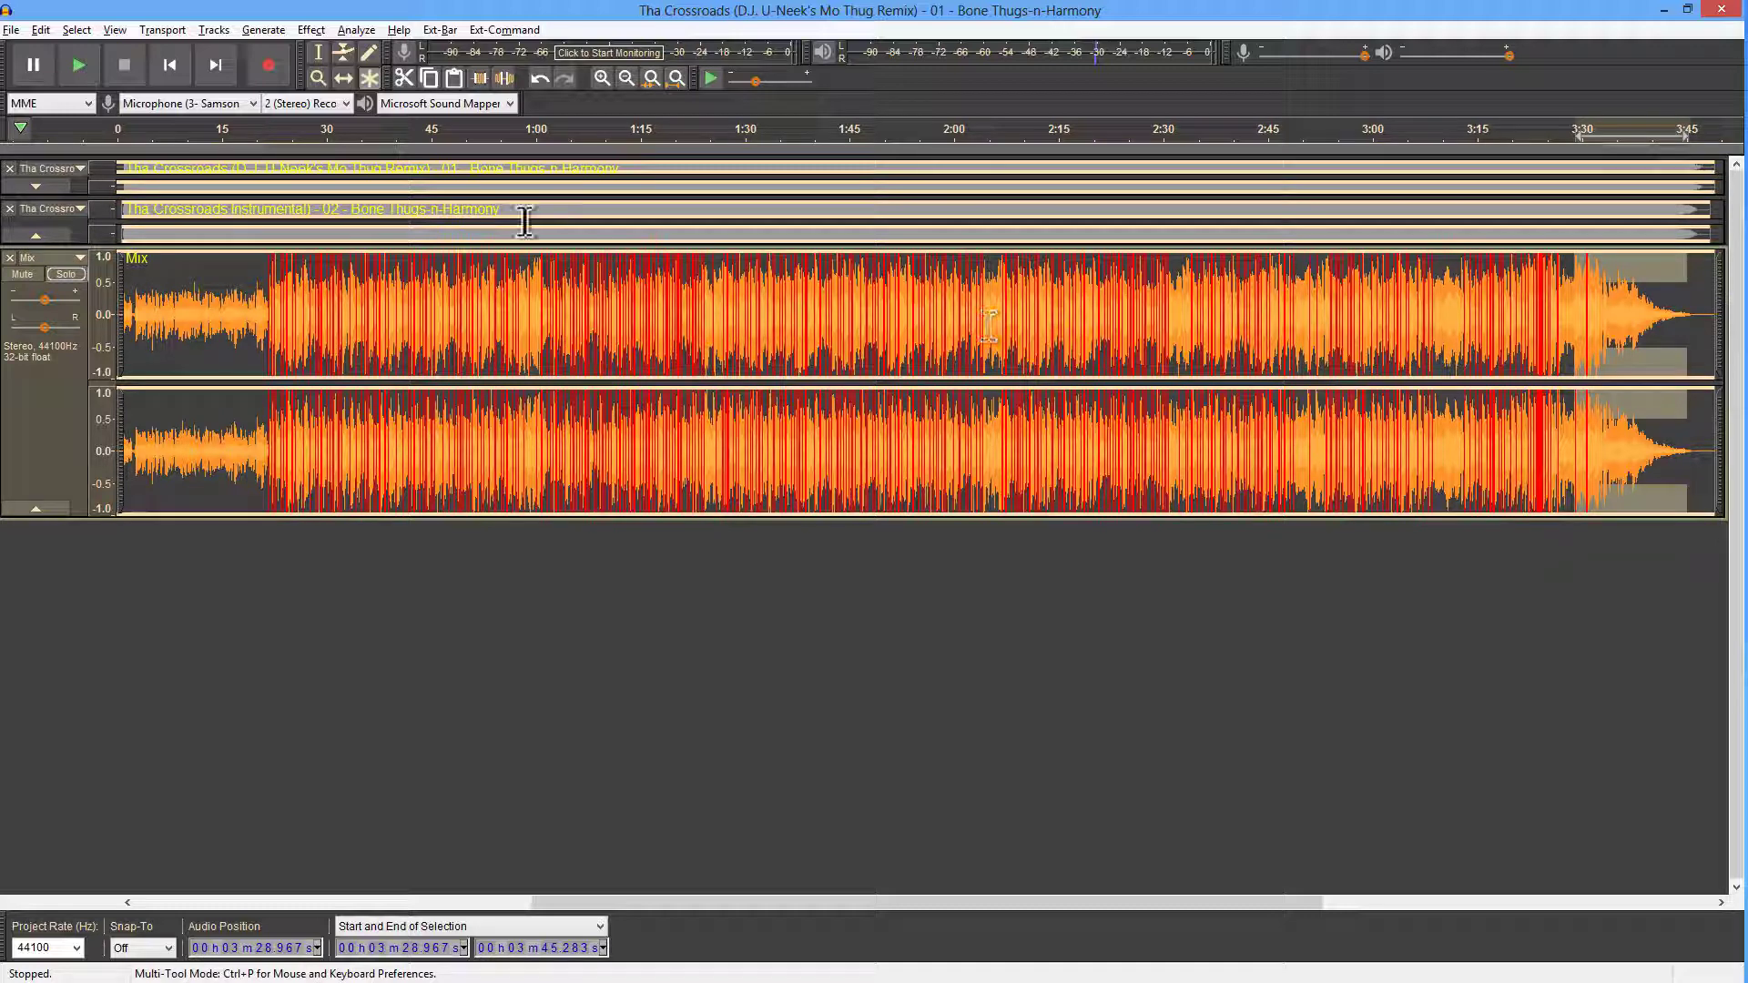
pyautogui.click(62, 257)
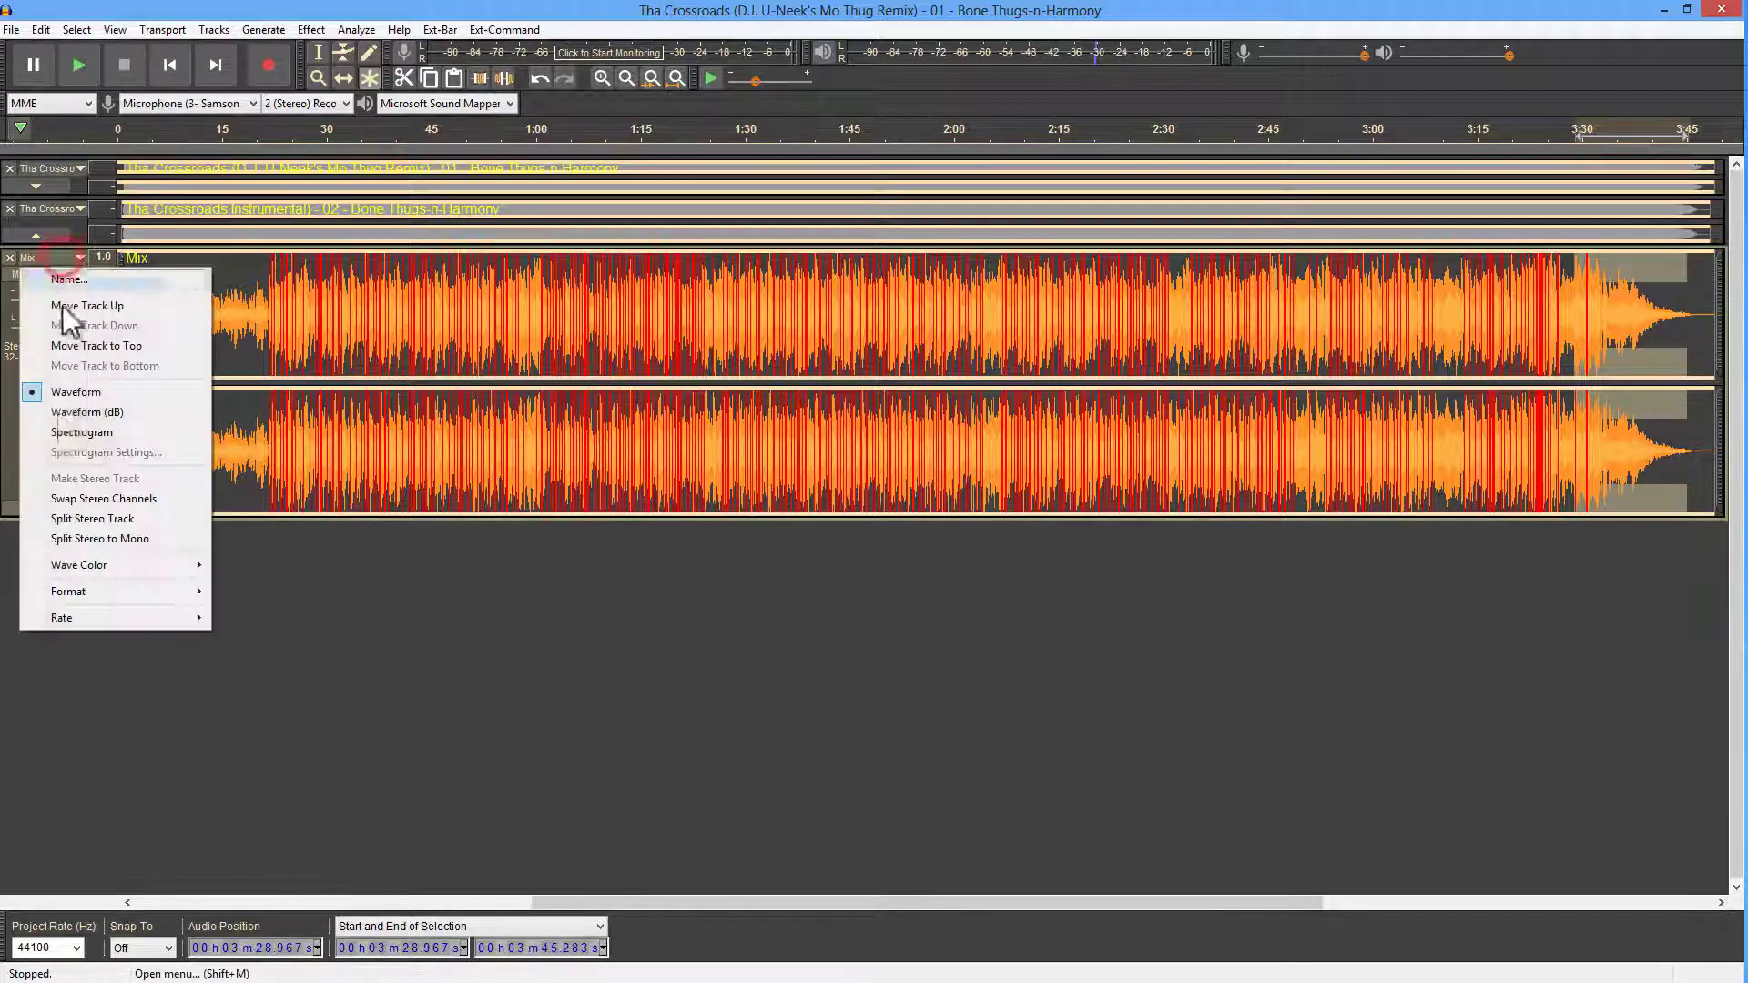
# Step: Dismiss the Mix track's dropdown menu without choosing an option
pyautogui.click(88, 419)
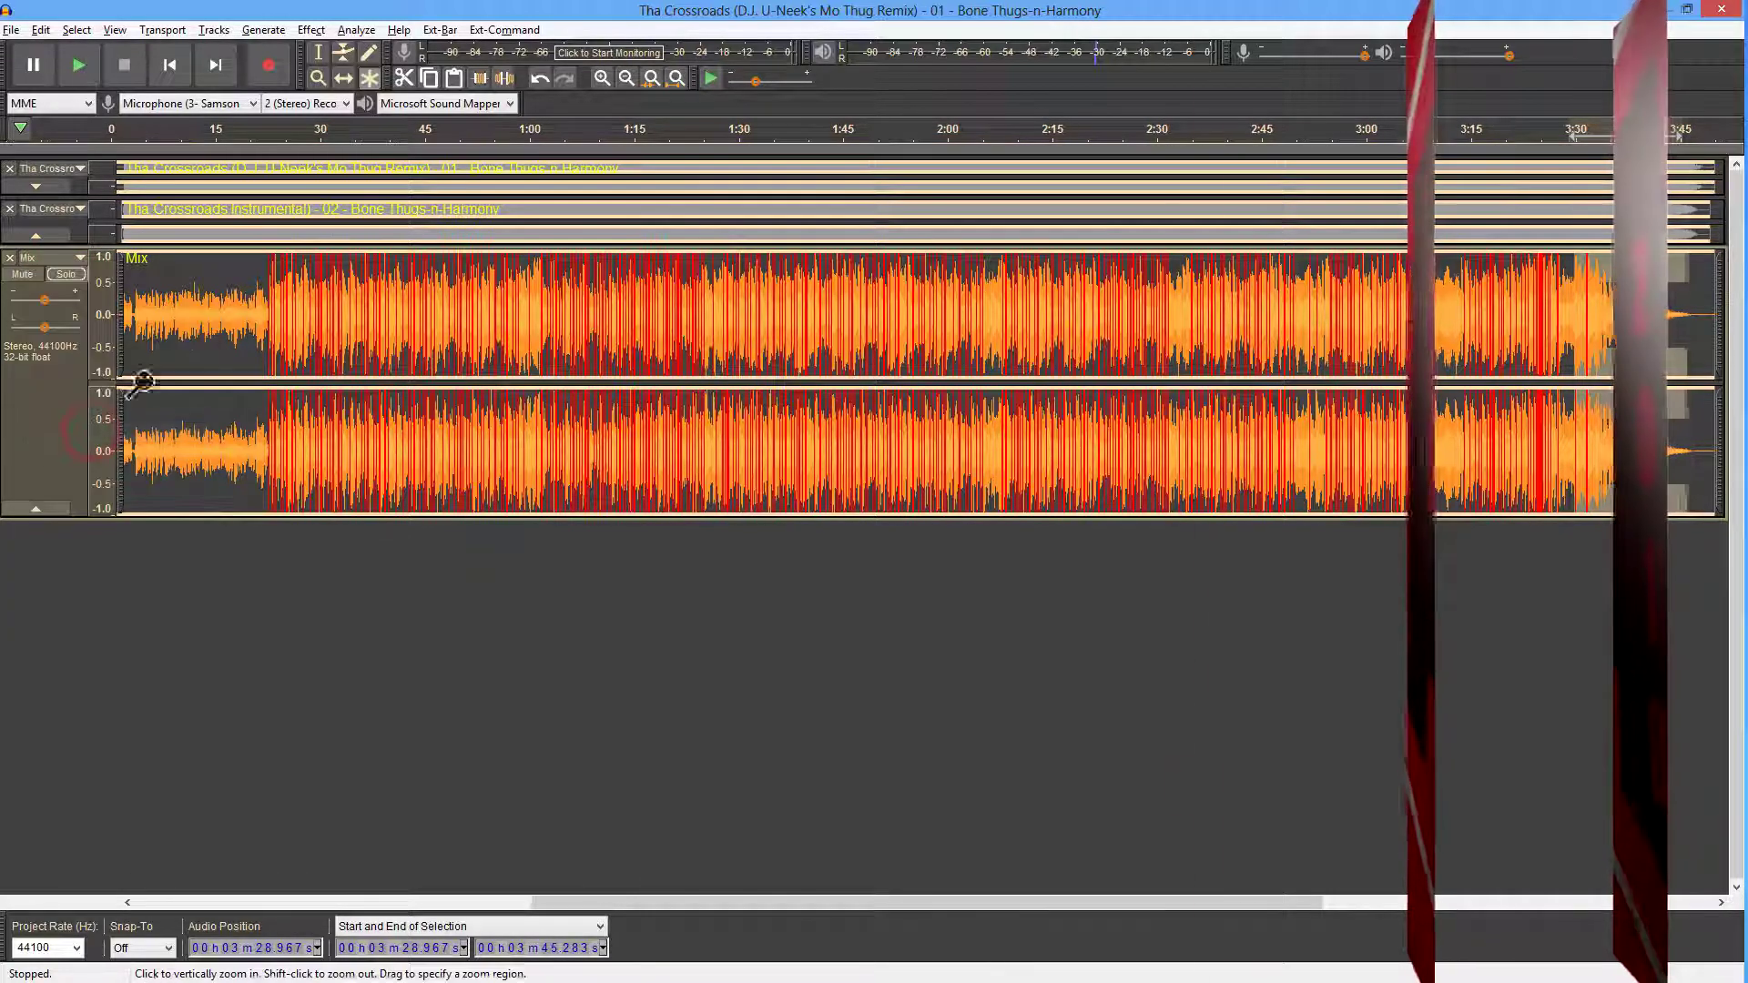